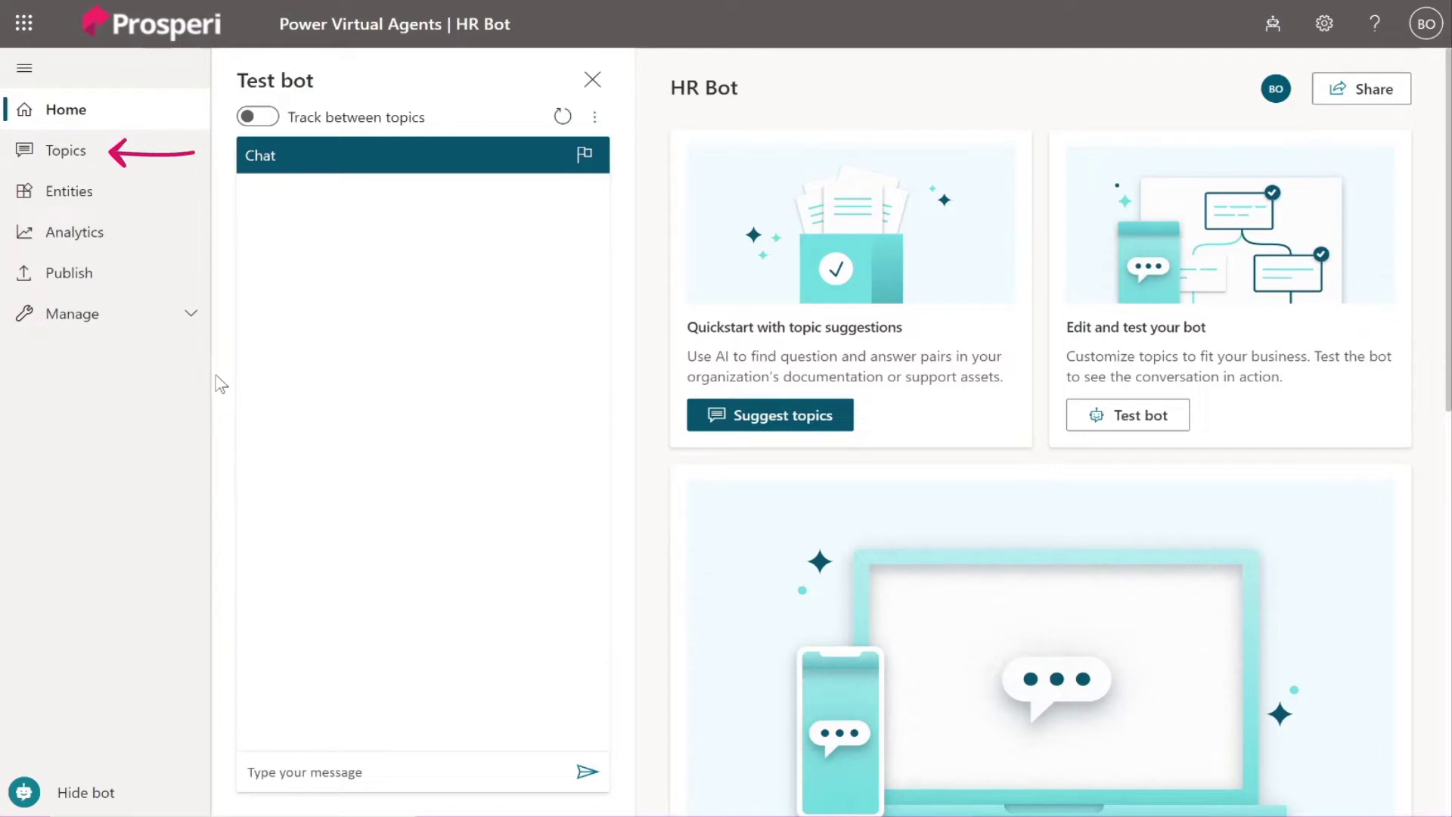
Open the PTO Request topic and scroll down to its email question.
left_click(130, 159)
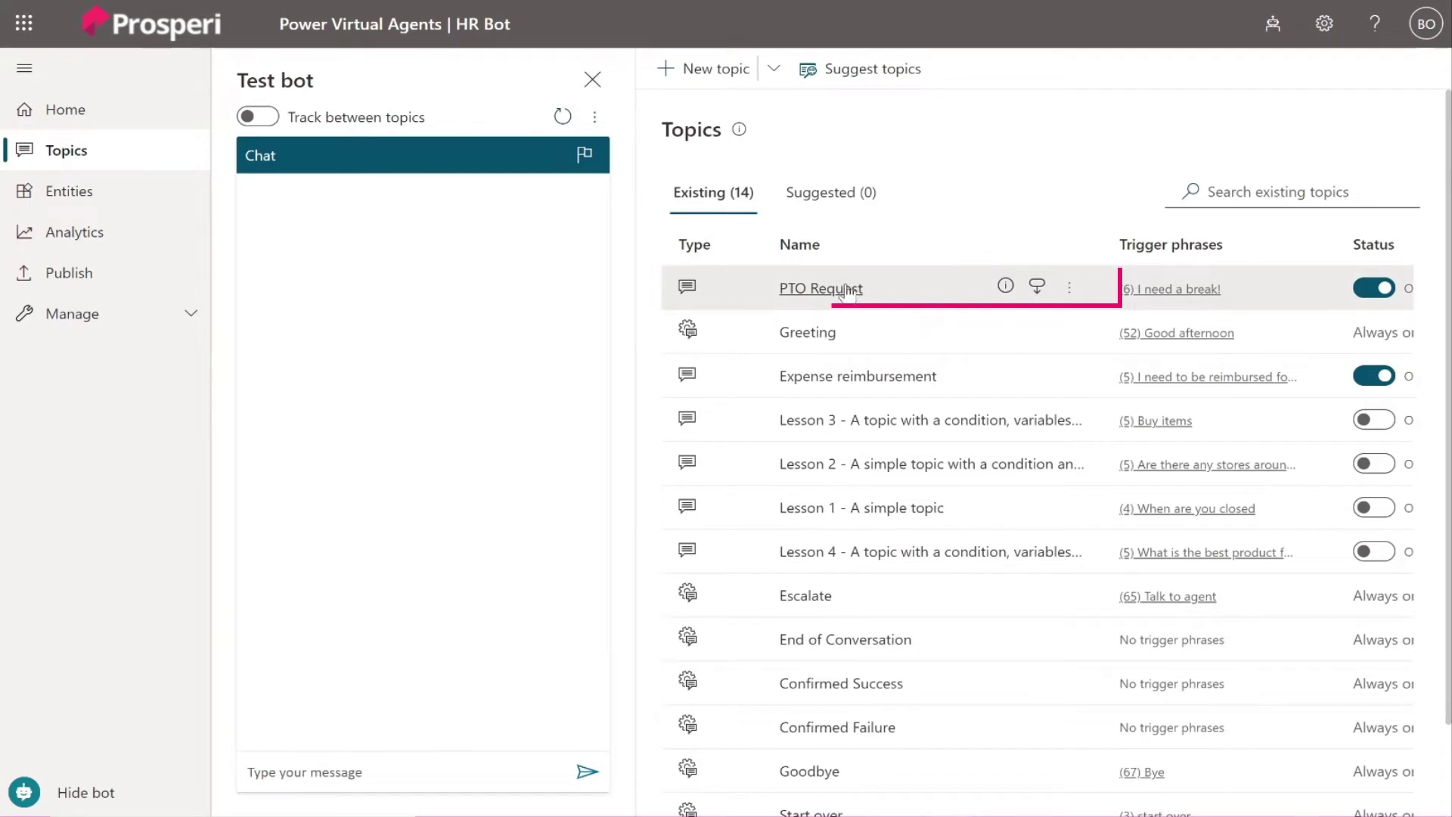
left_click(847, 288)
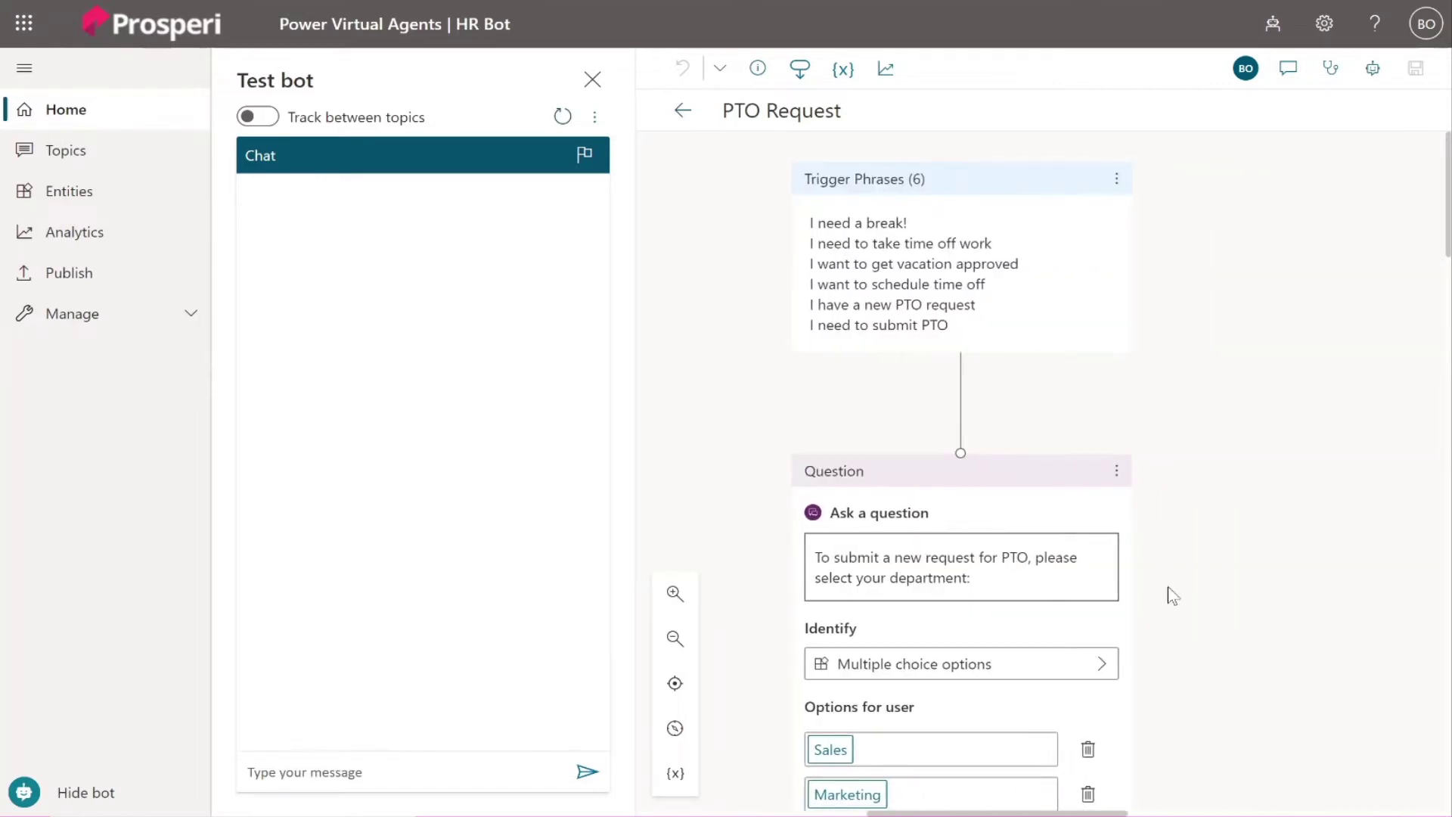
scroll(1171, 595, "down", 10)
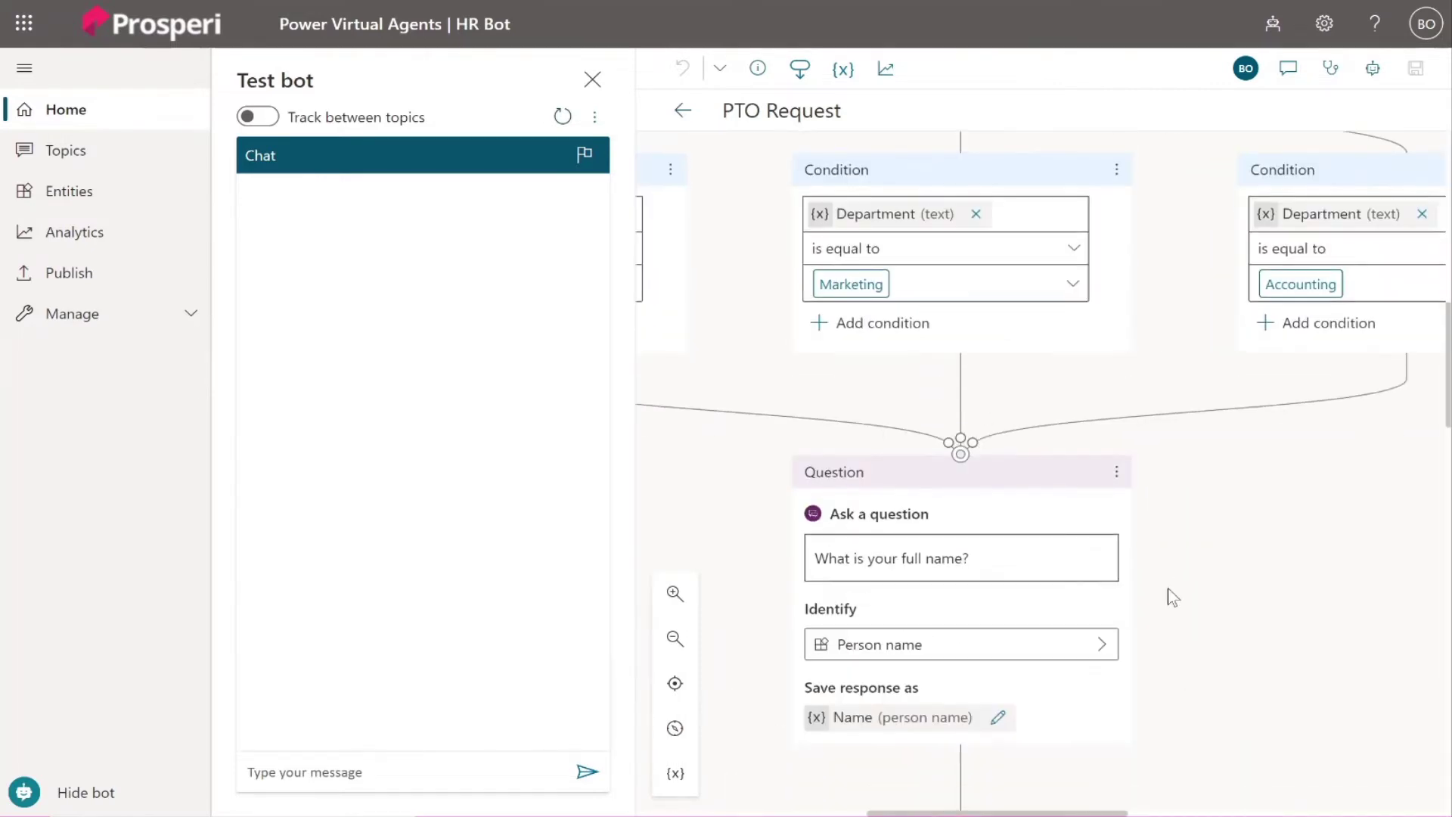
scroll(1167, 587, "down", 5)
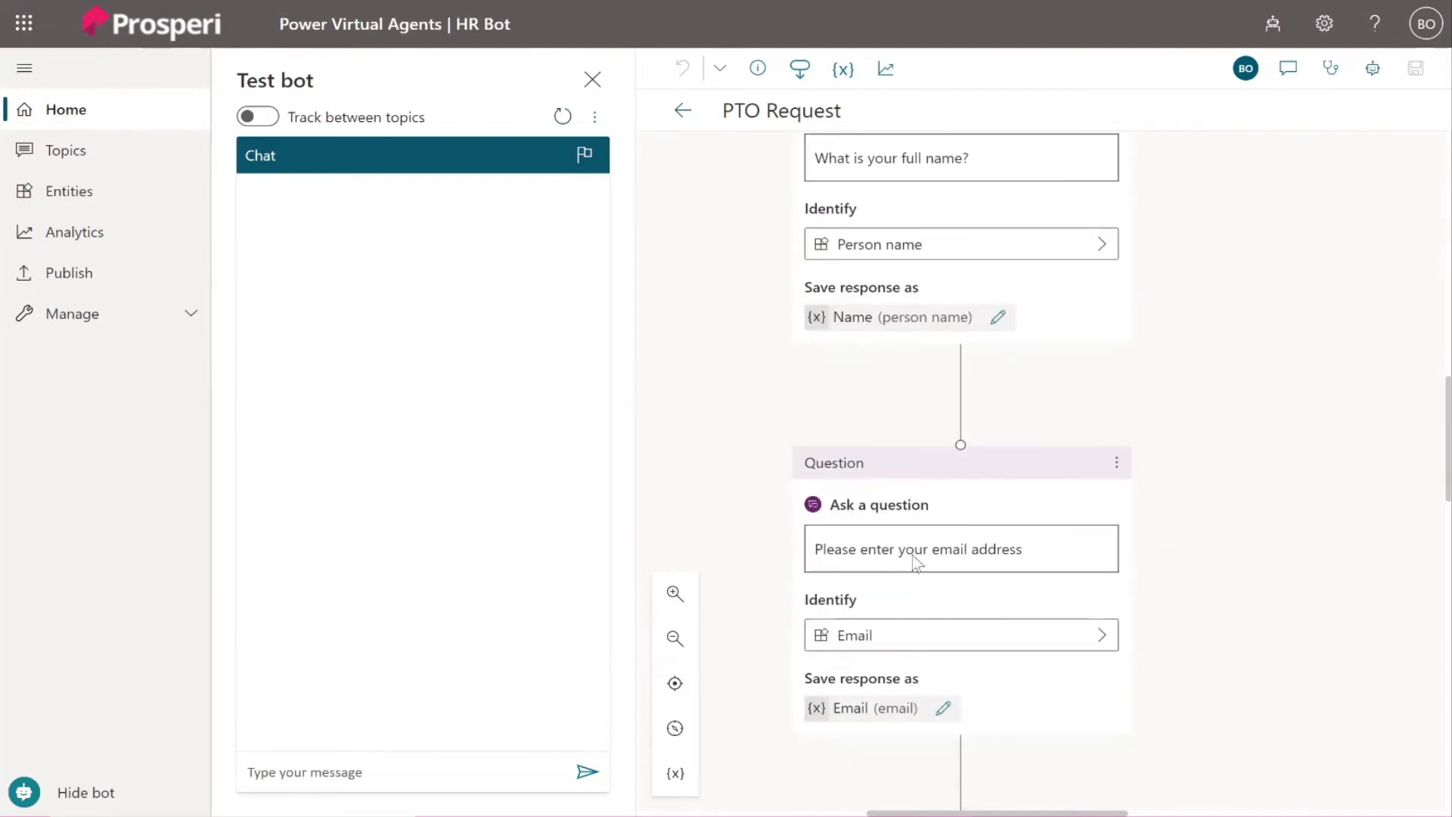
Change the email question to ask for the manager's email and save the topic.
left_click(912, 558)
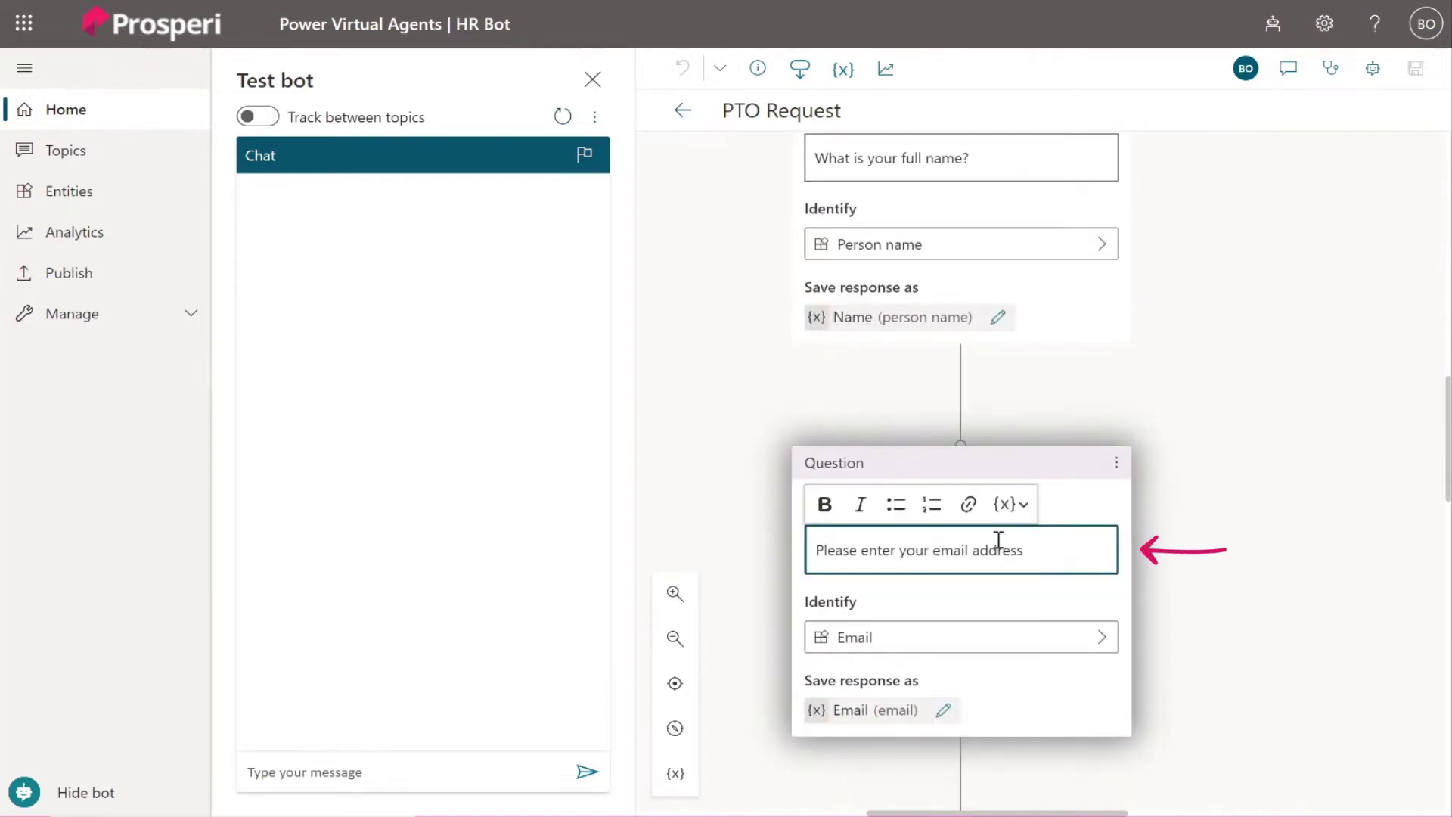
type("manag")
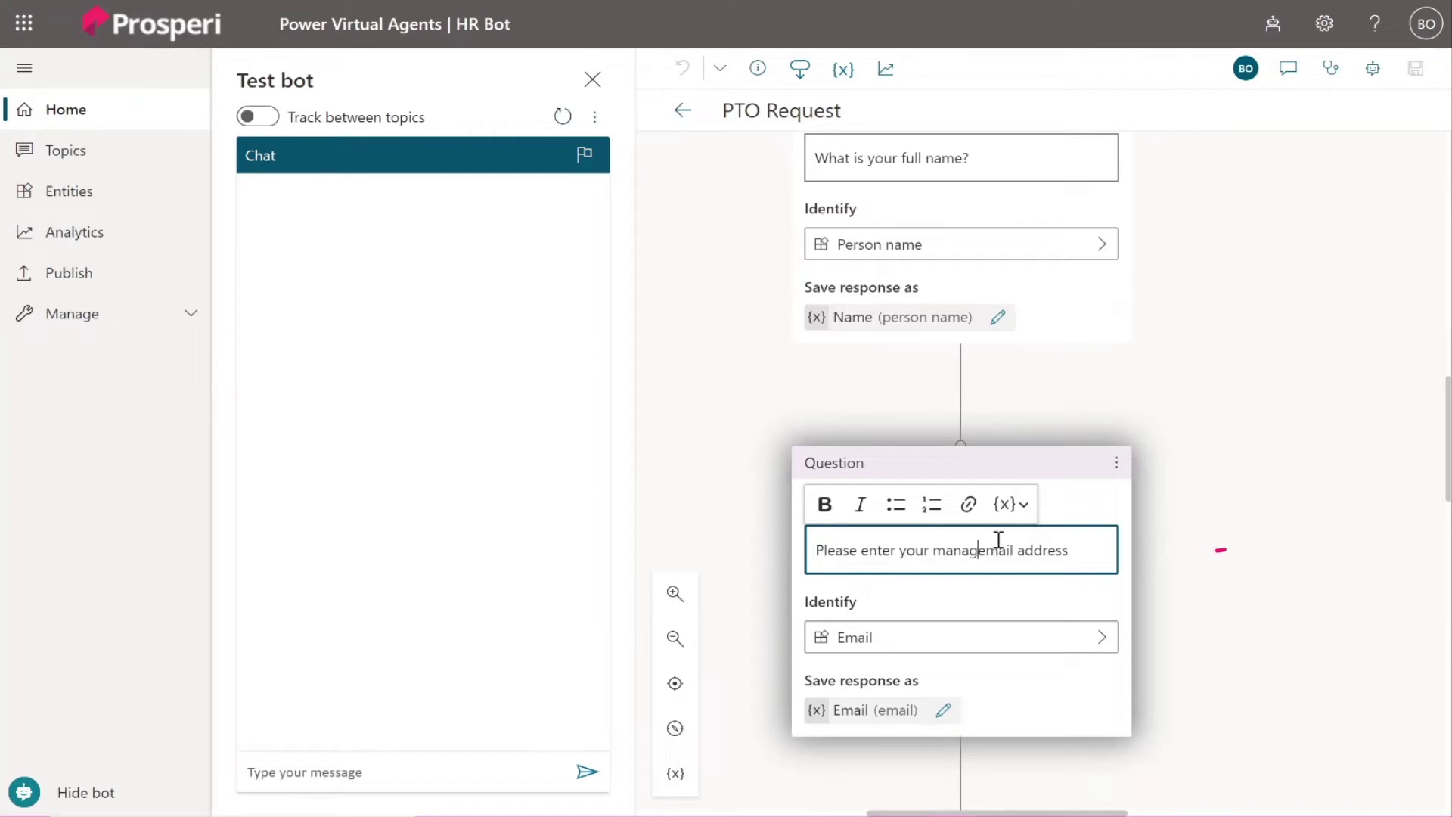
type("er's e")
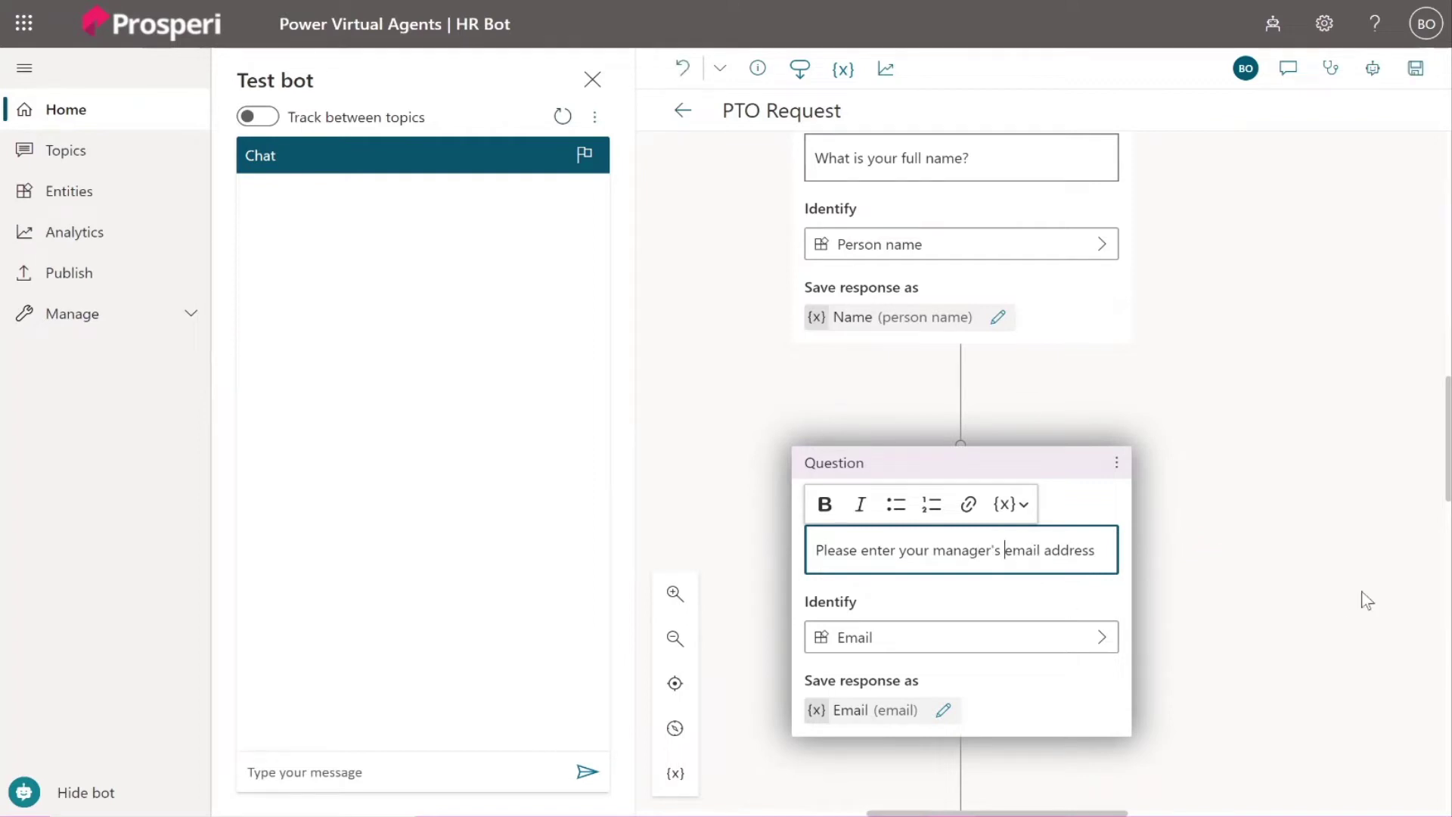
left_click(1353, 590)
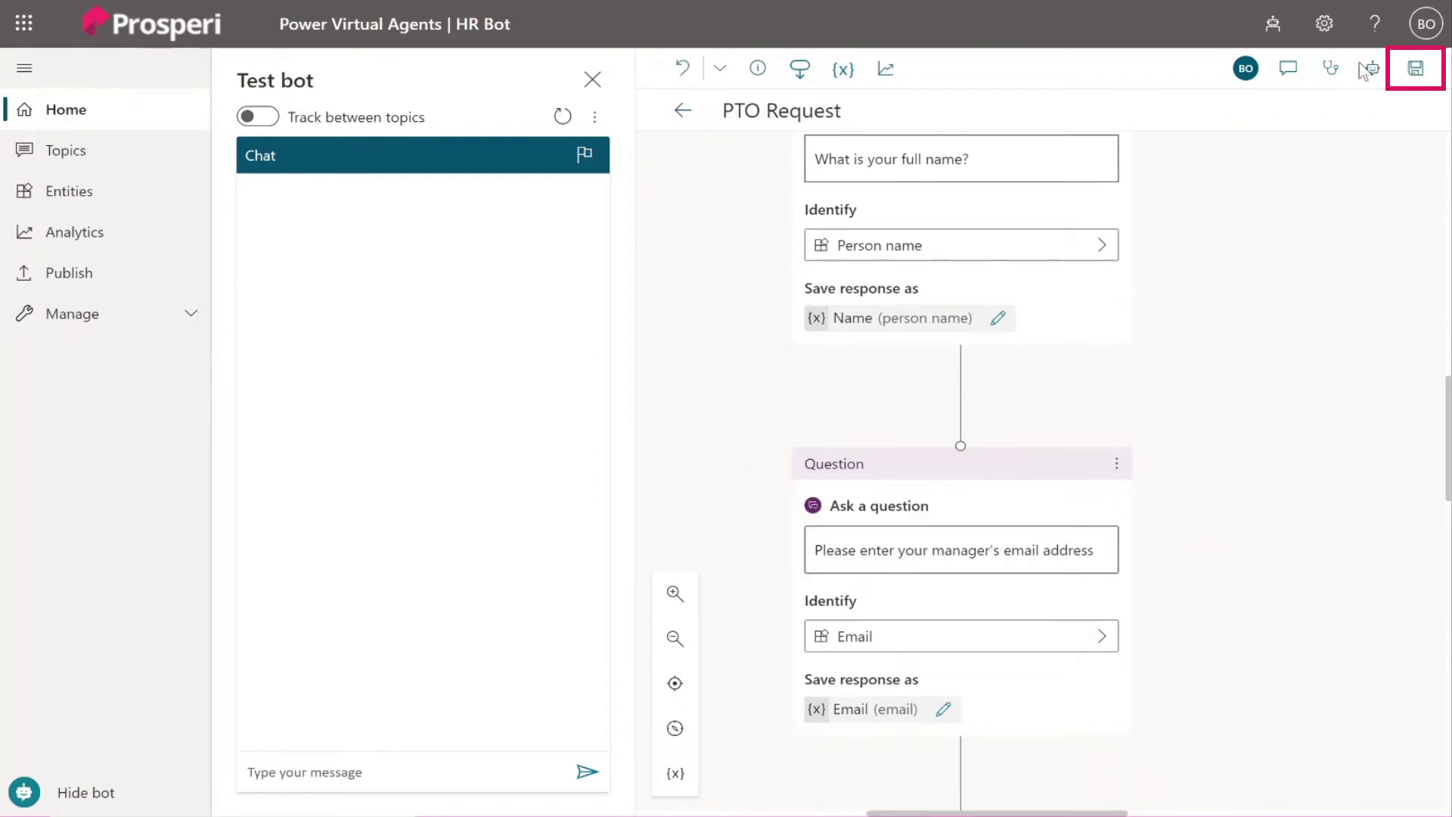
left_click(1415, 68)
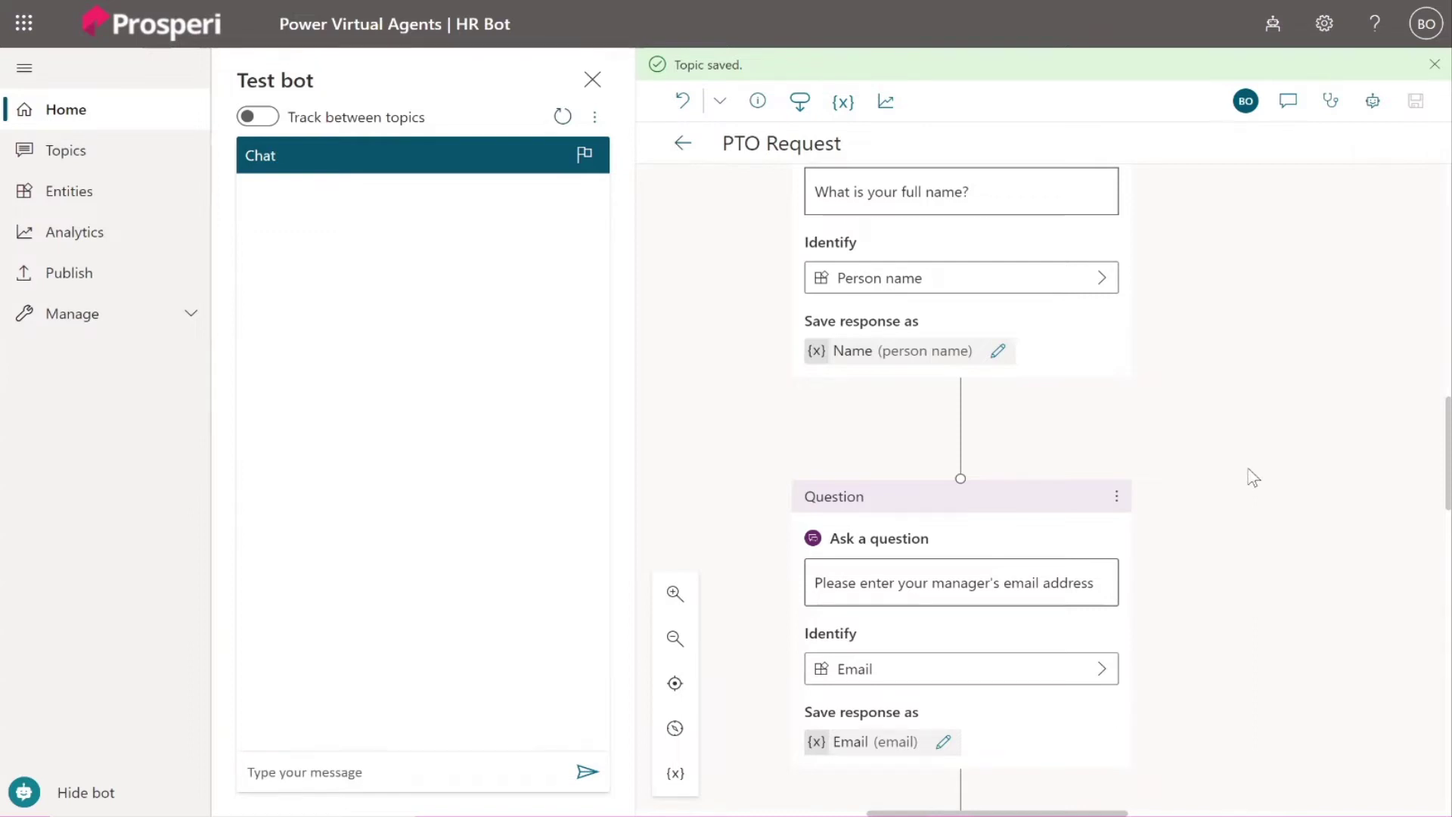
scroll(1251, 476, "down", 15)
Insert a Call an action step between the thank-you message and End of Conversation.
scroll(1250, 470, "down", 5)
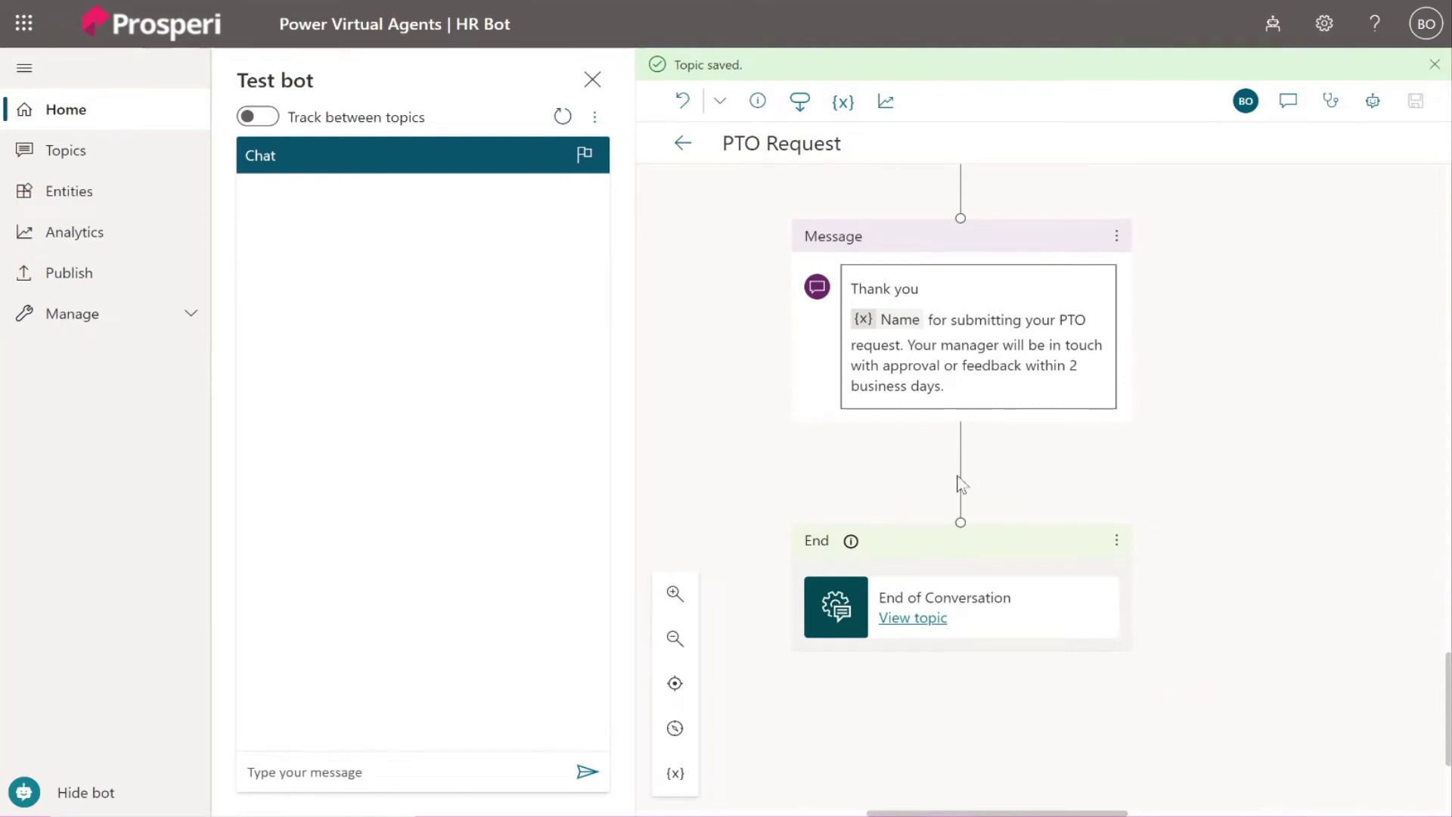
mouse_move(961, 463)
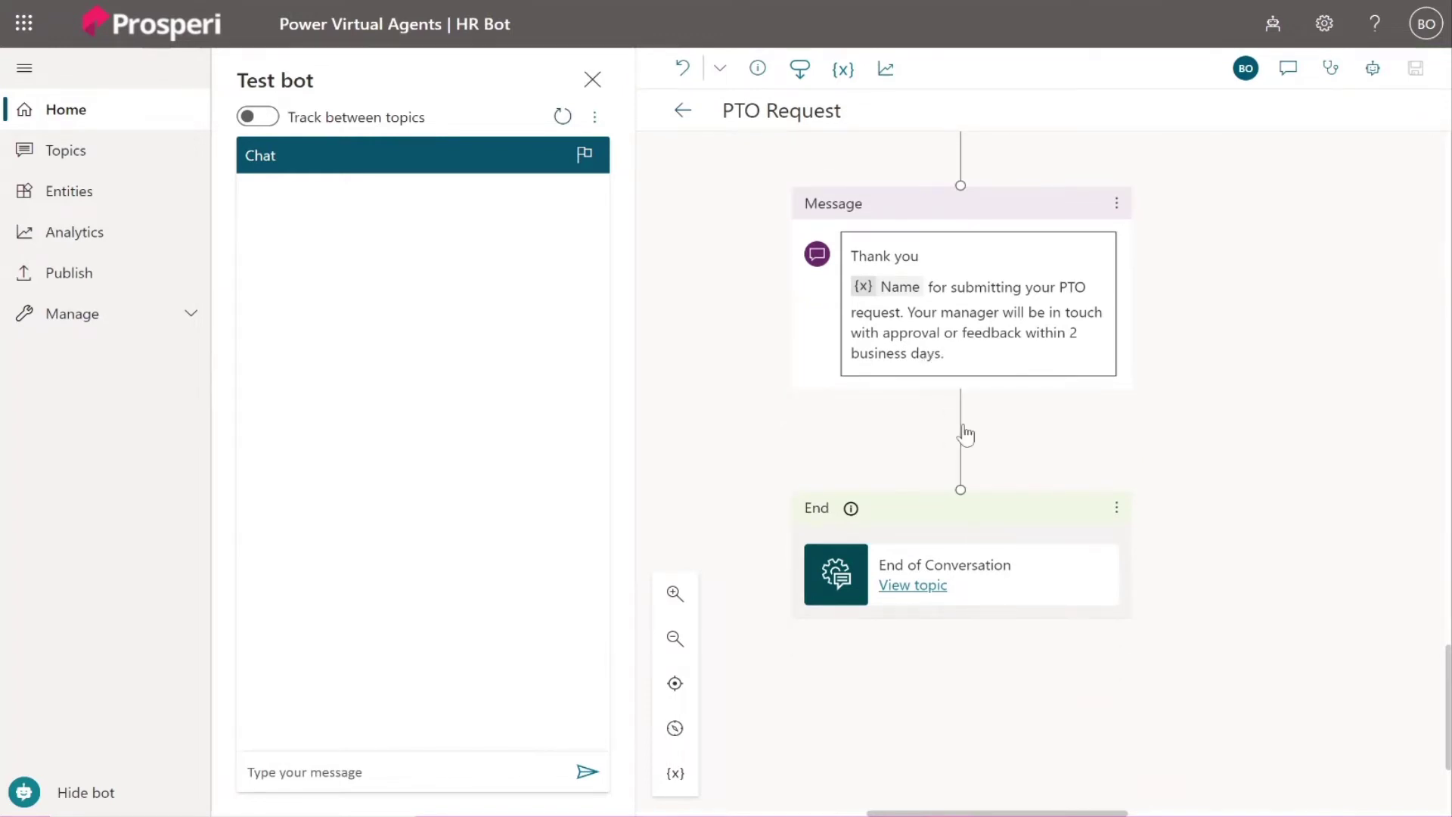
mouse_move(960, 421)
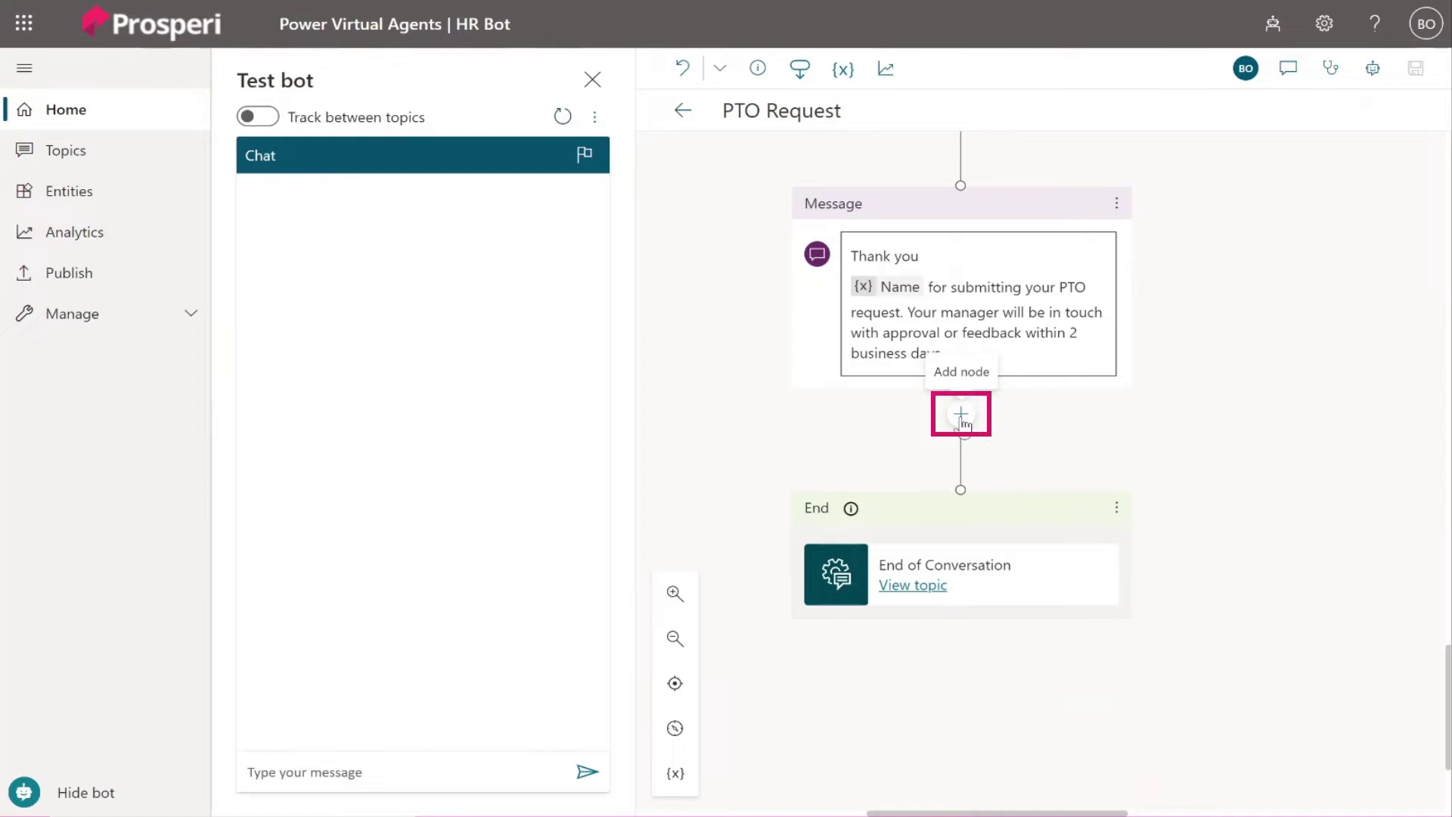
left_click(961, 415)
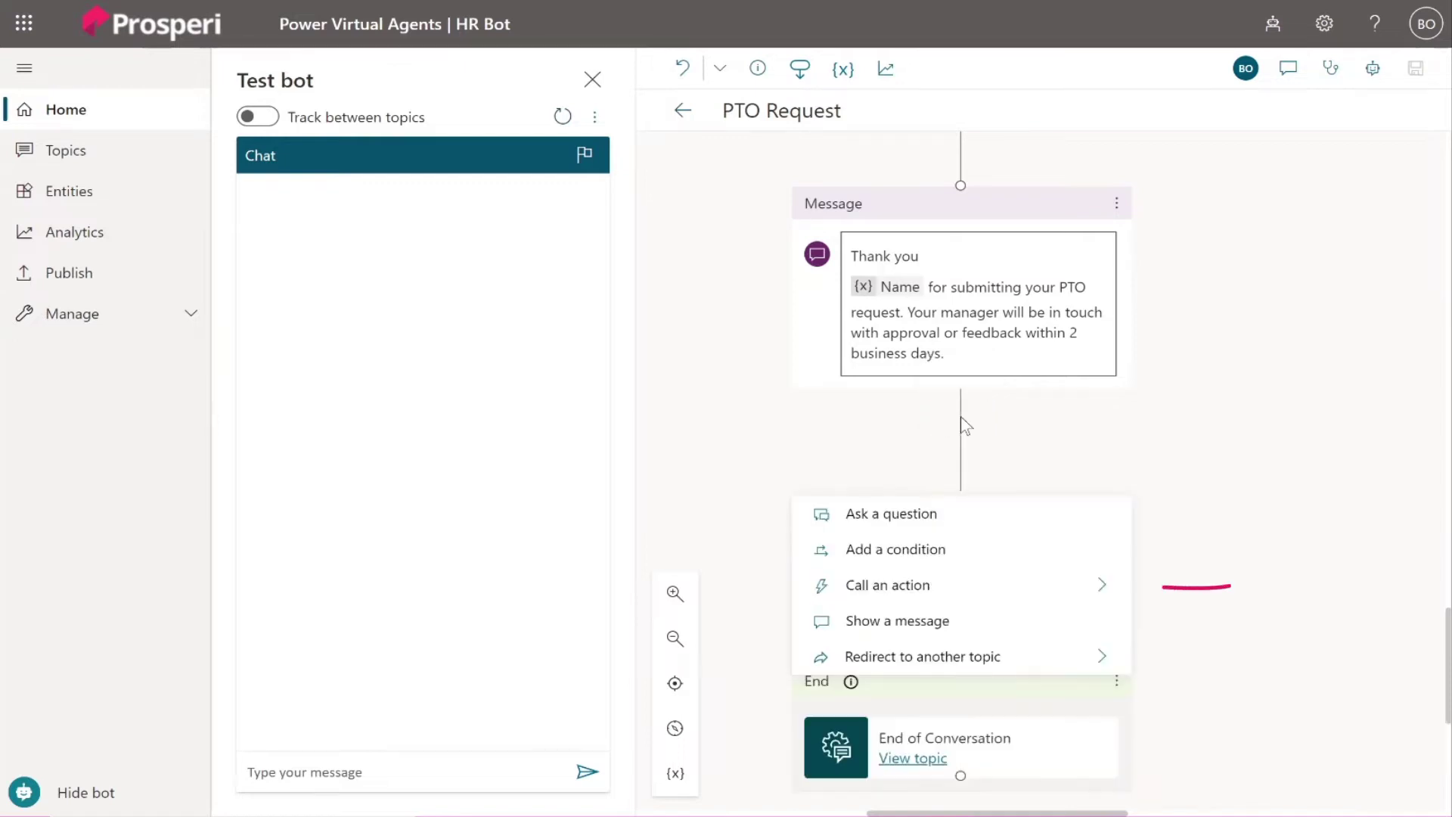
left_click(1096, 590)
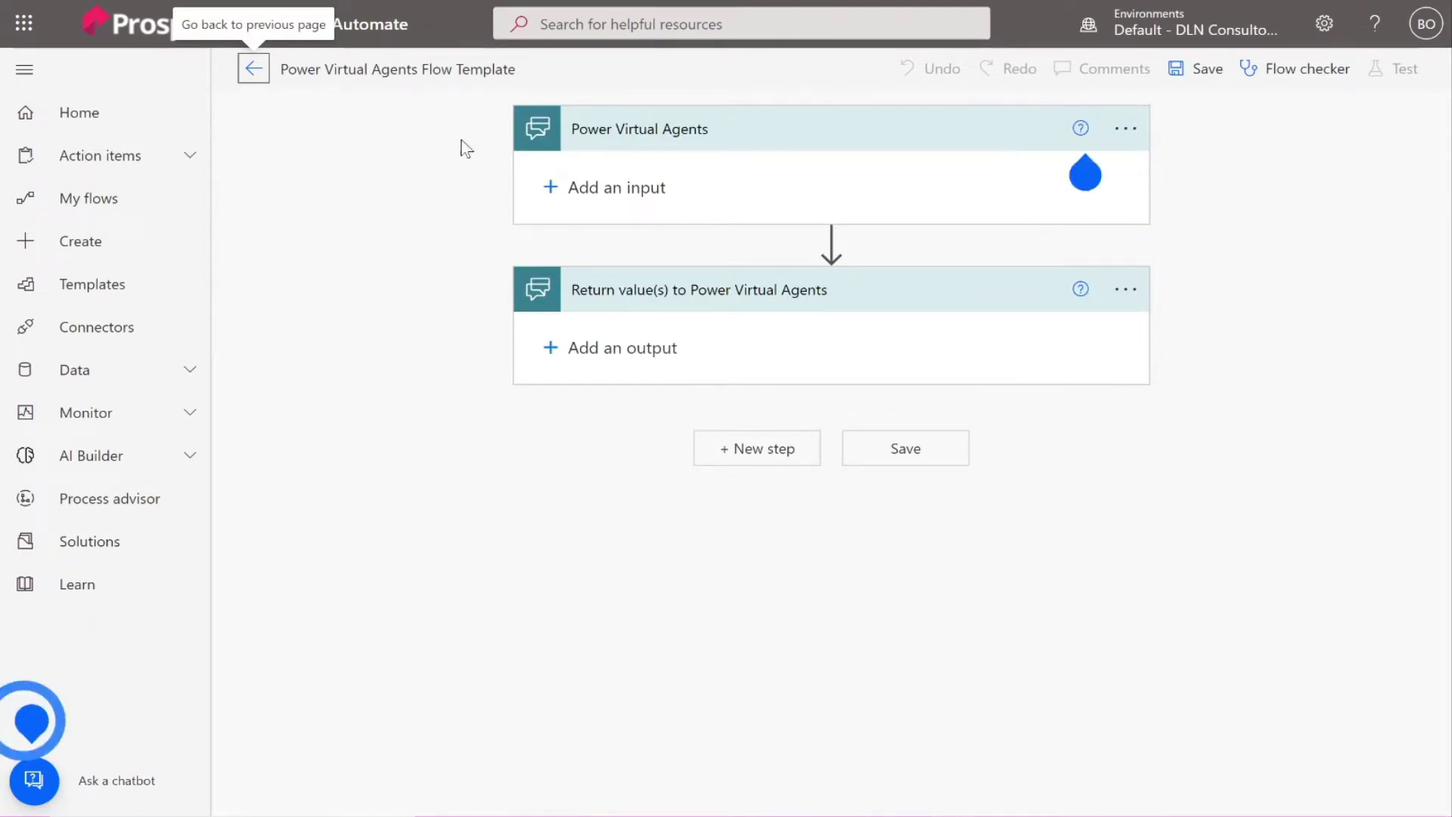
Rename the new flow to 'Email Manager for PTO'.
left_click(455, 69)
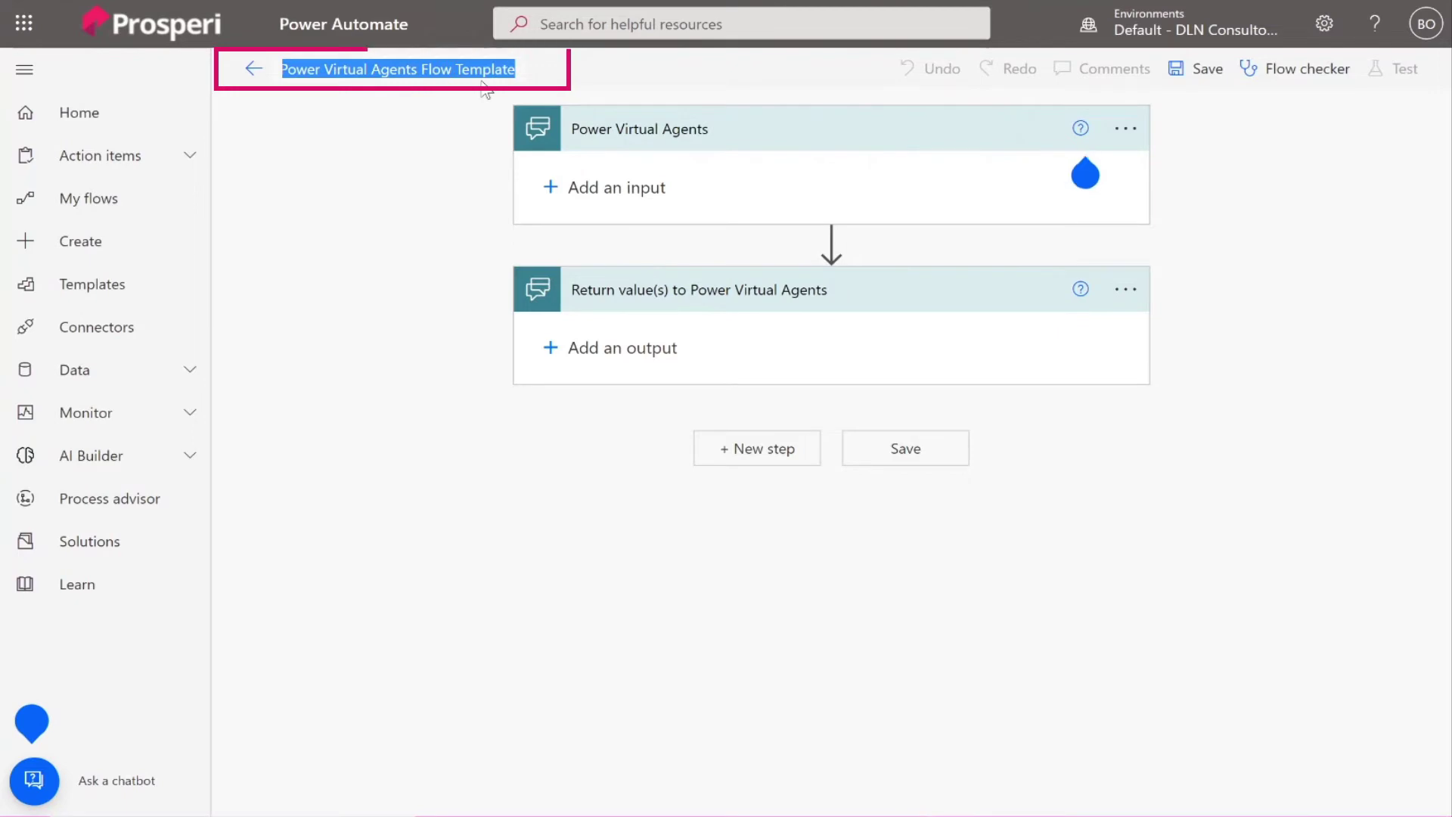
type("P")
key("BackSpace")
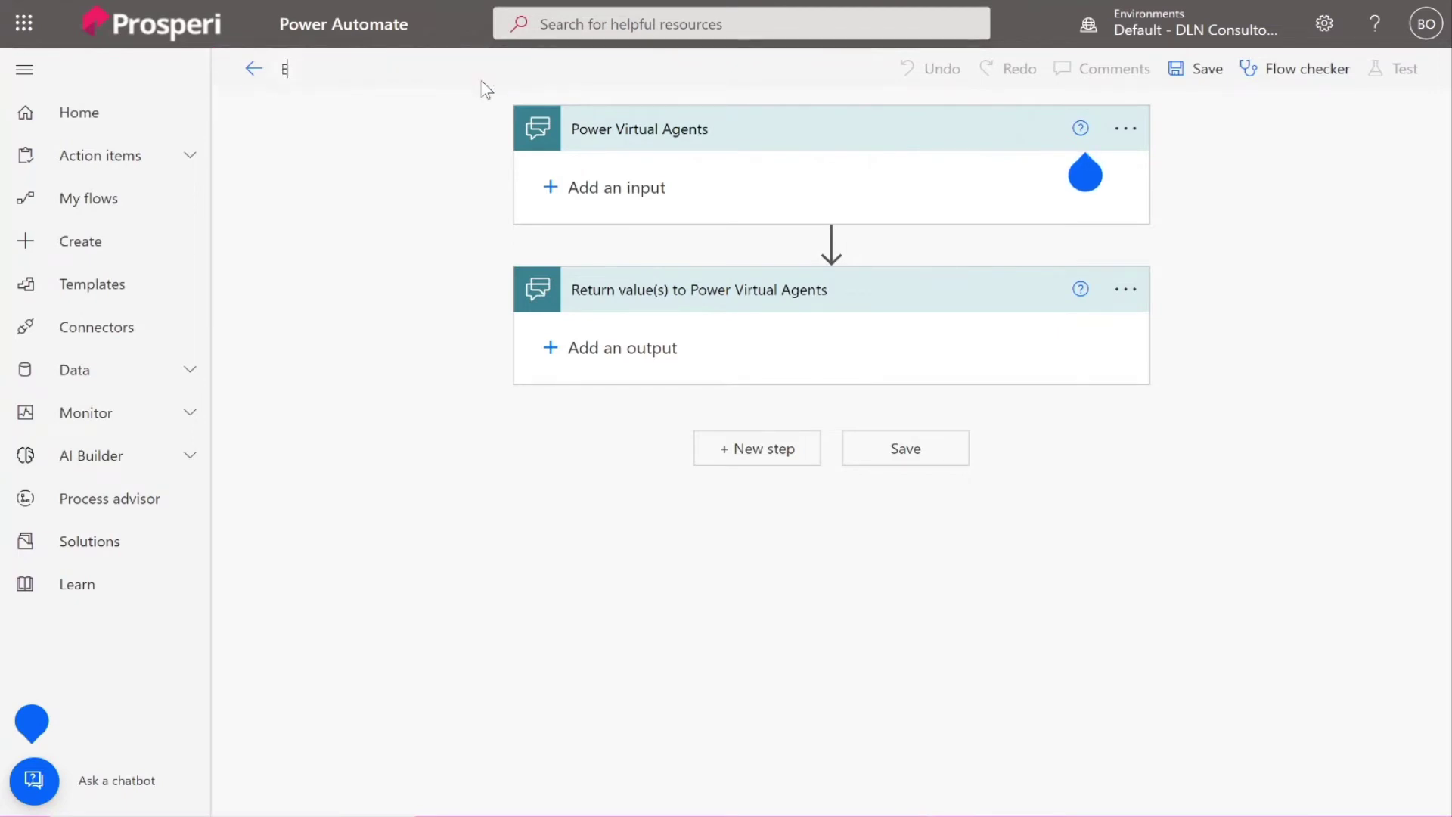
type("Email Manager")
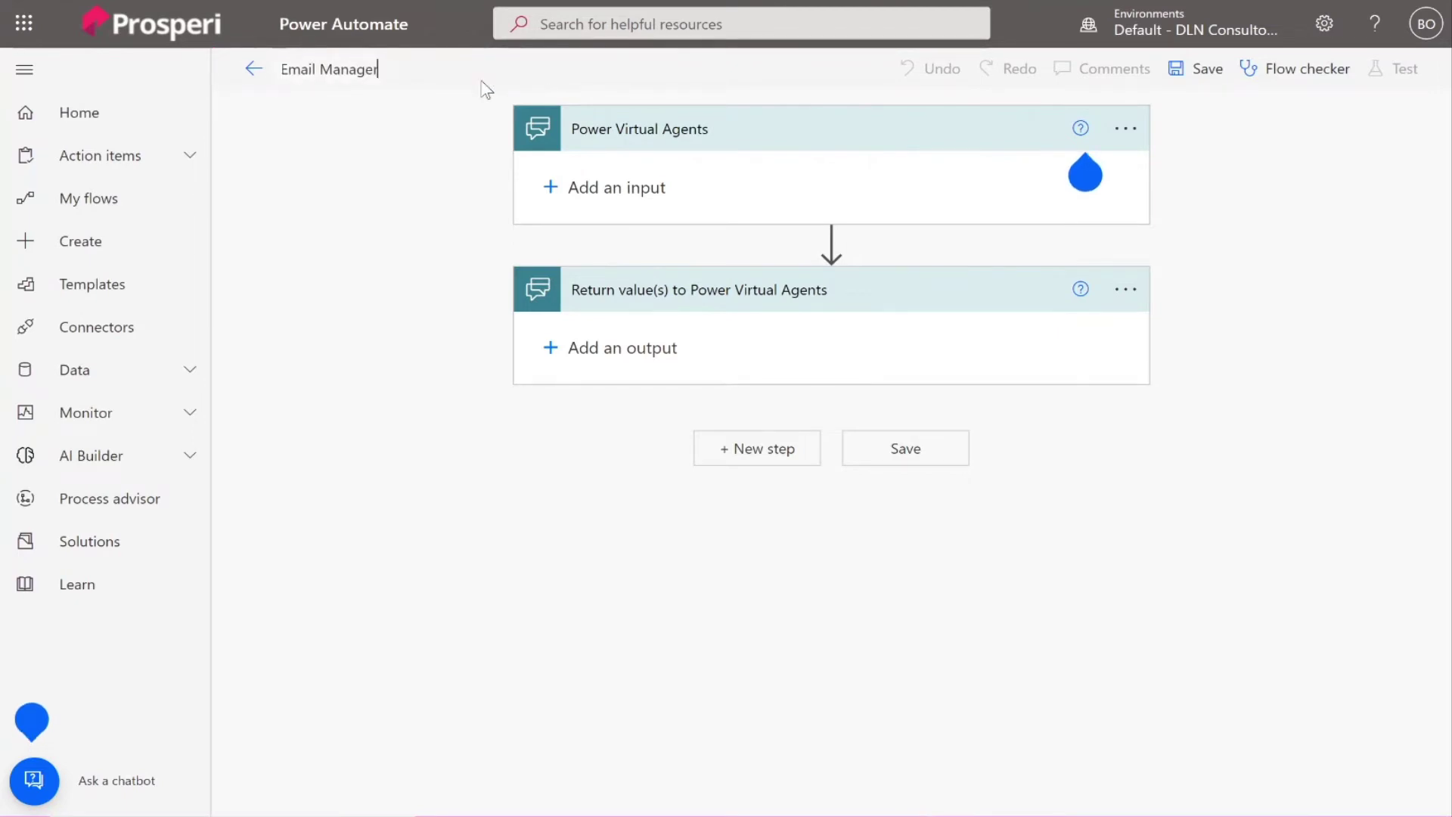
type(" for PTO")
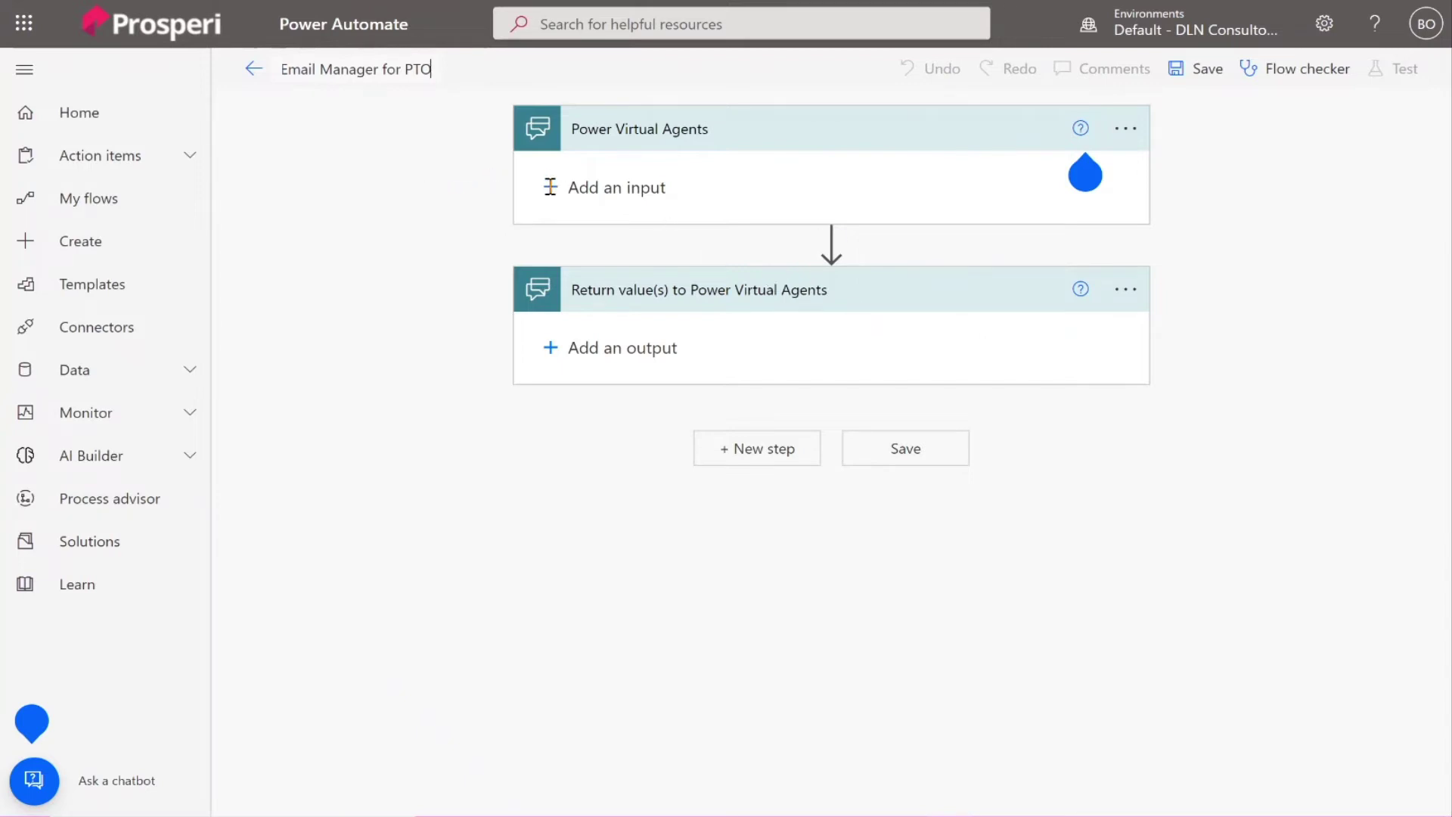
Add a text input to the flow's trigger and select its default name.
left_click(608, 188)
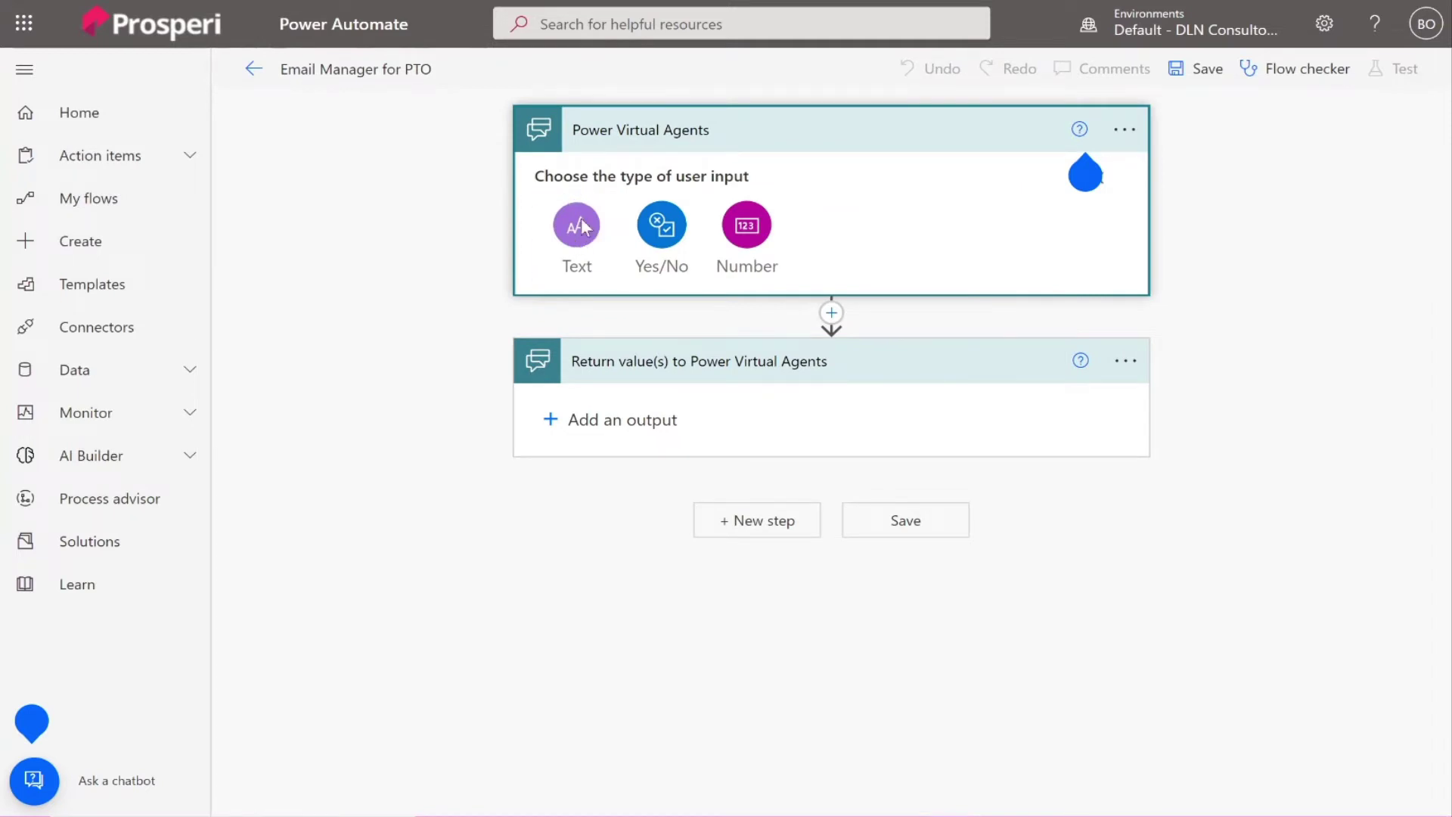
left_click(580, 225)
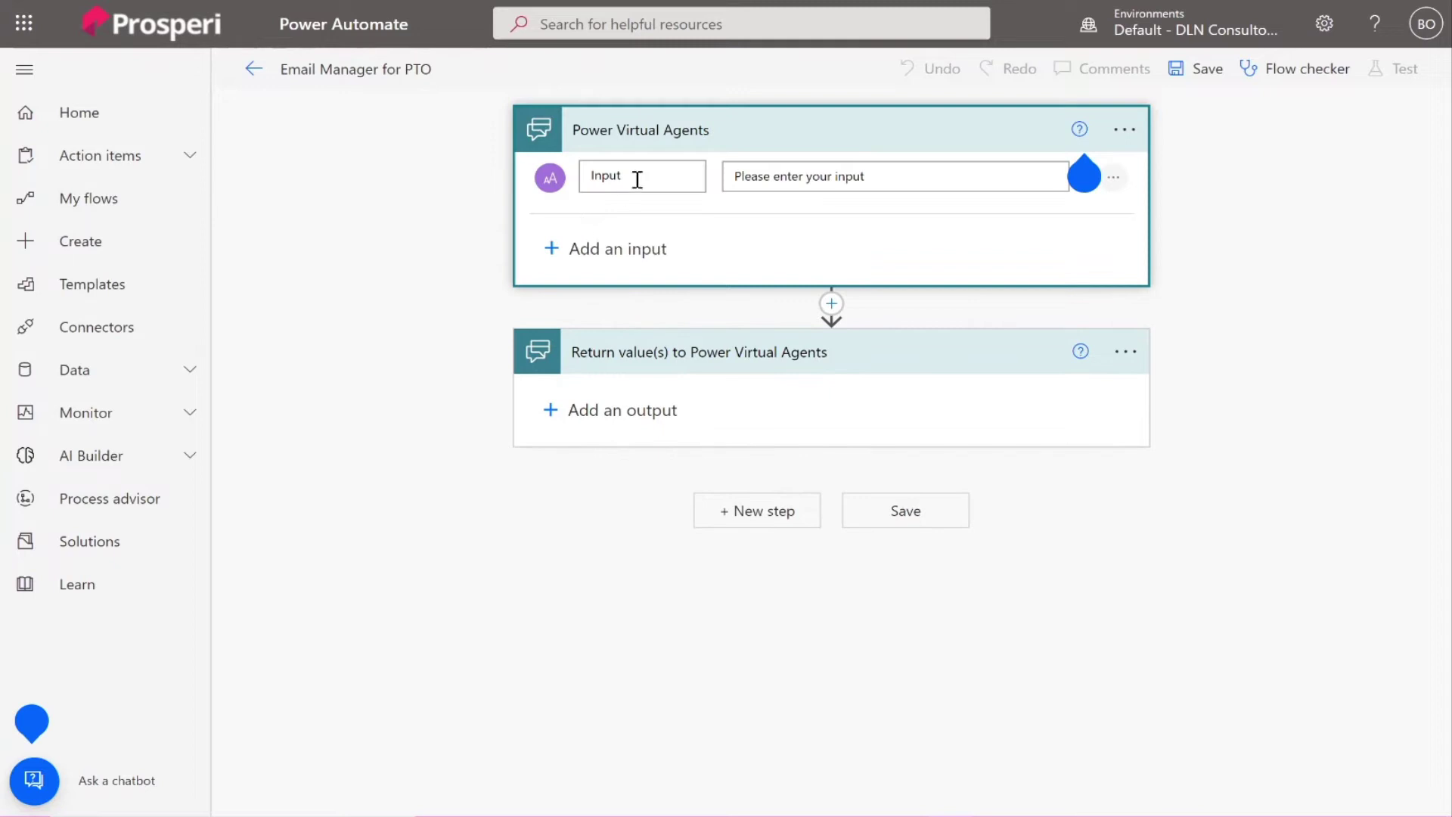
left_click_drag(637, 178, 582, 176)
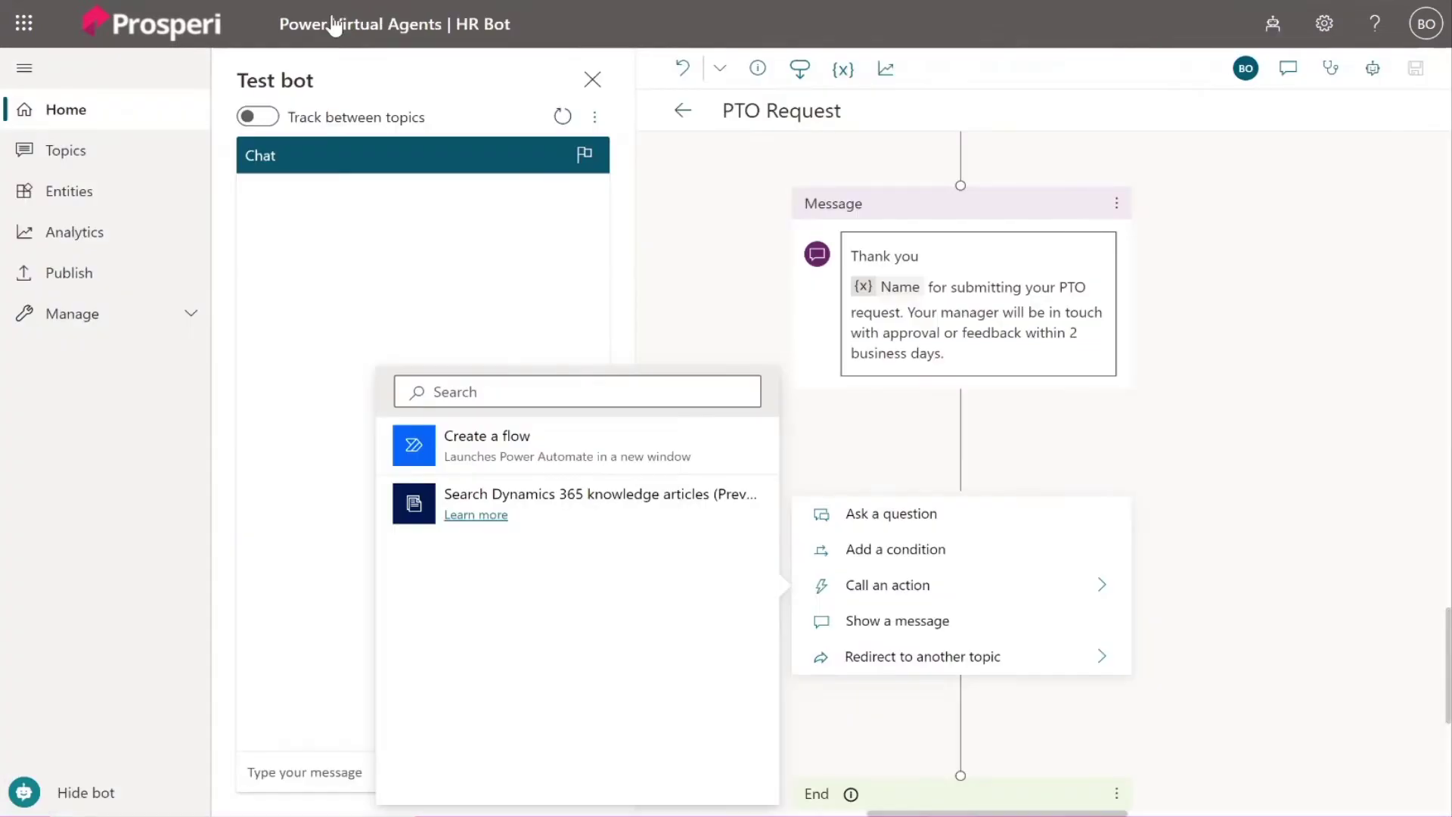
Close the Call an action menu and review the PTO Request topic's questions.
left_click(1259, 394)
scroll(1259, 393, "up", 6)
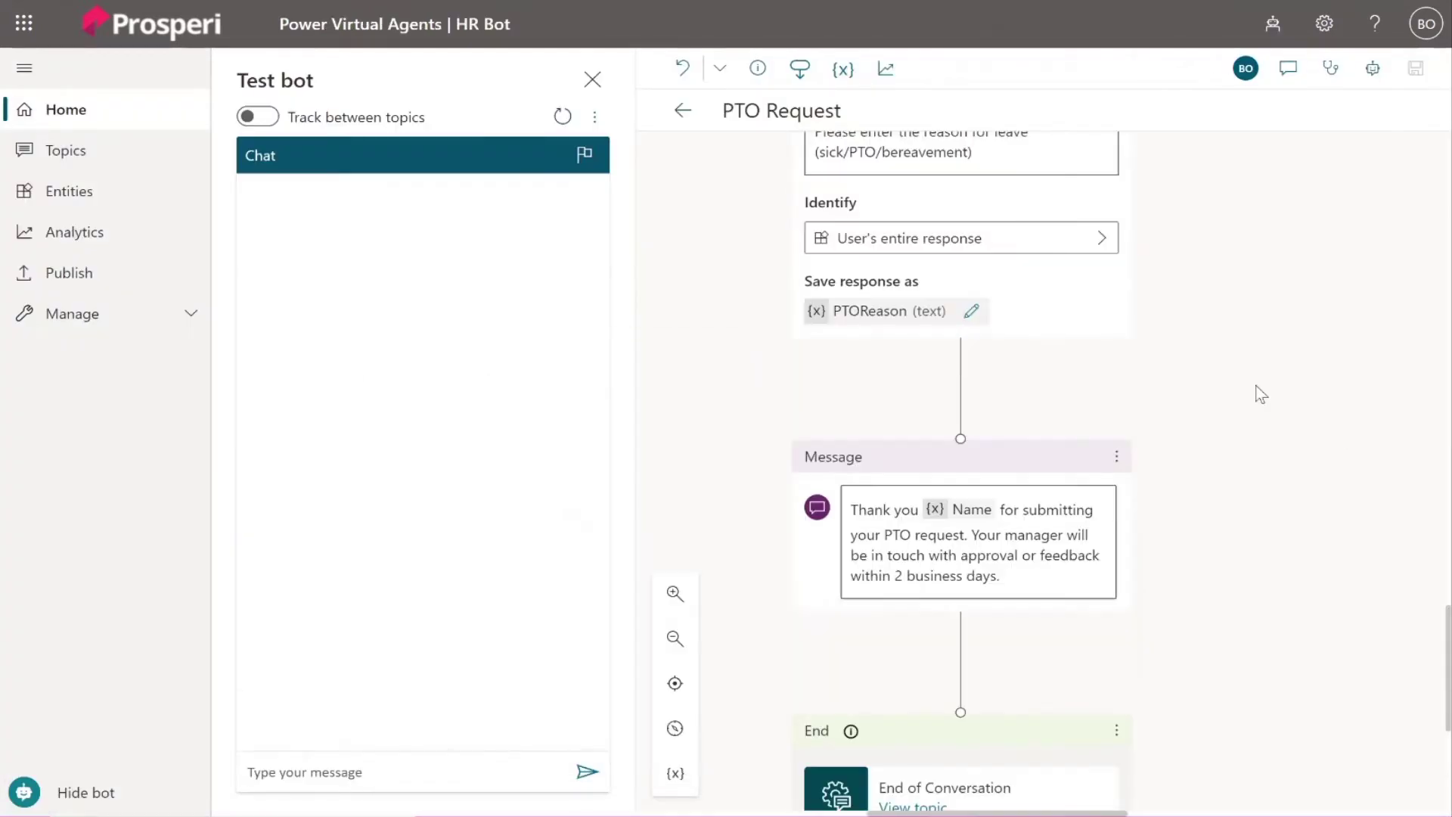
scroll(1259, 393, "up", 10)
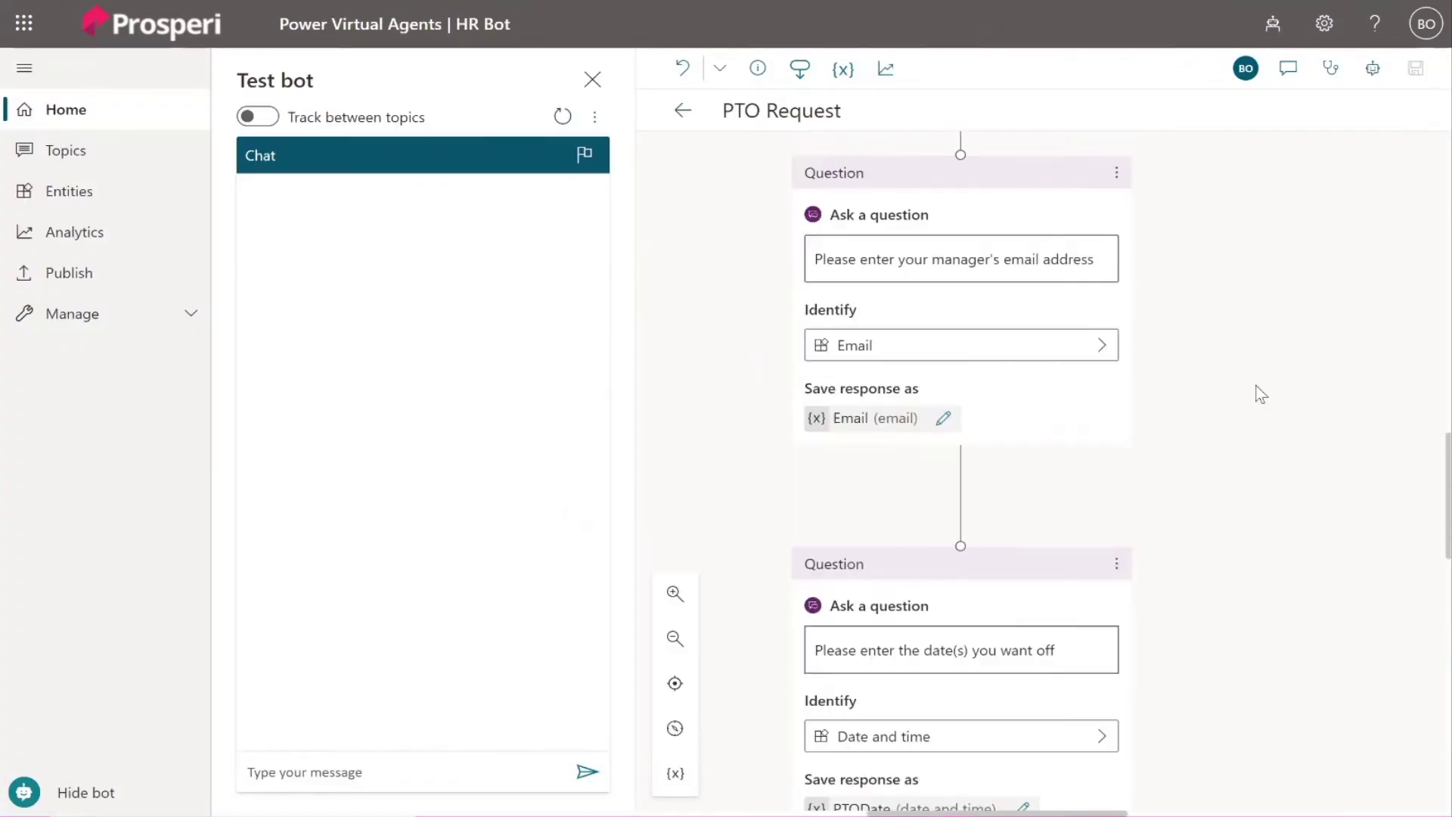
scroll(1259, 393, "up", 3)
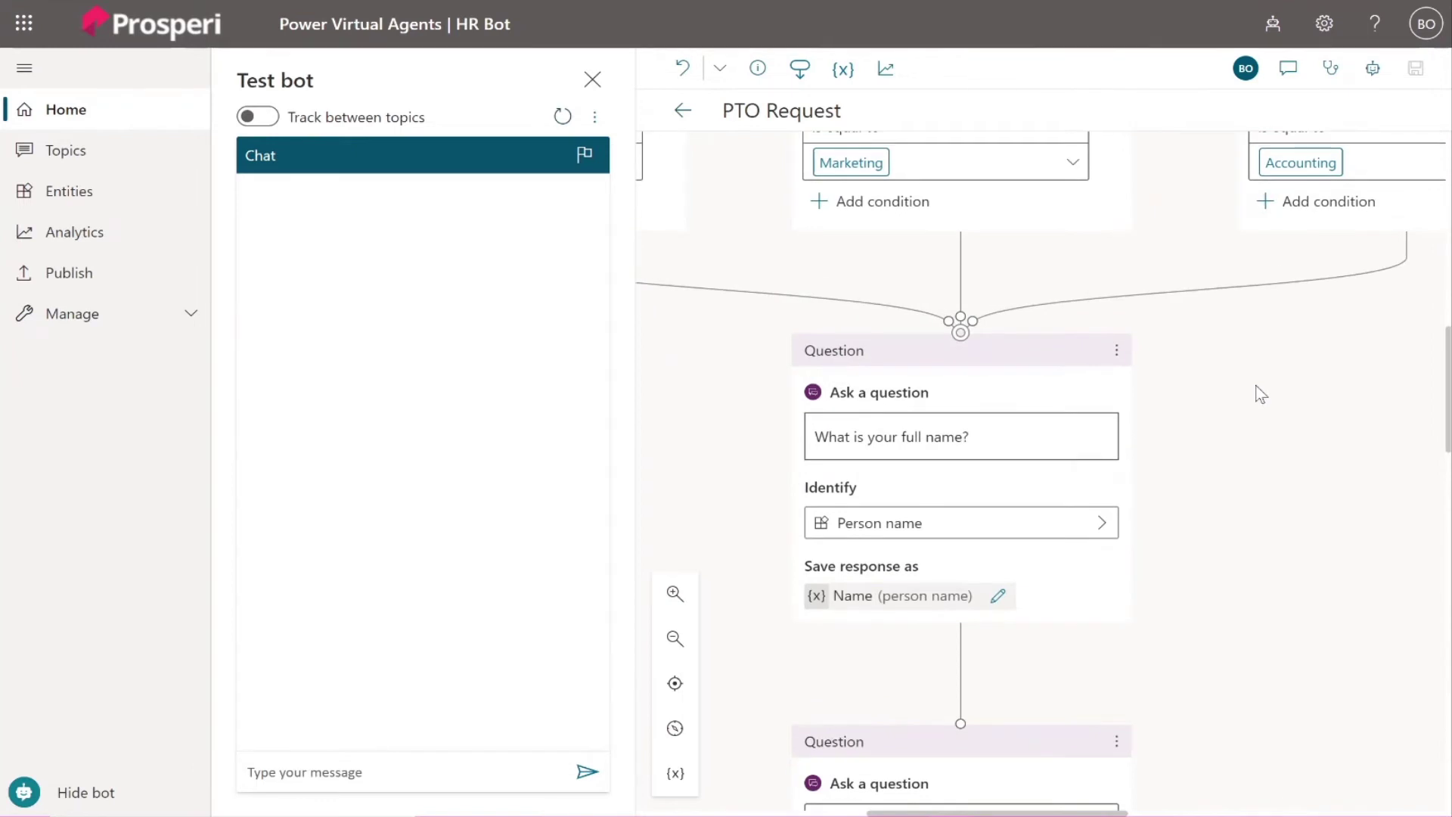
scroll(1259, 394, "down", 2)
scroll(1259, 393, "down", 10)
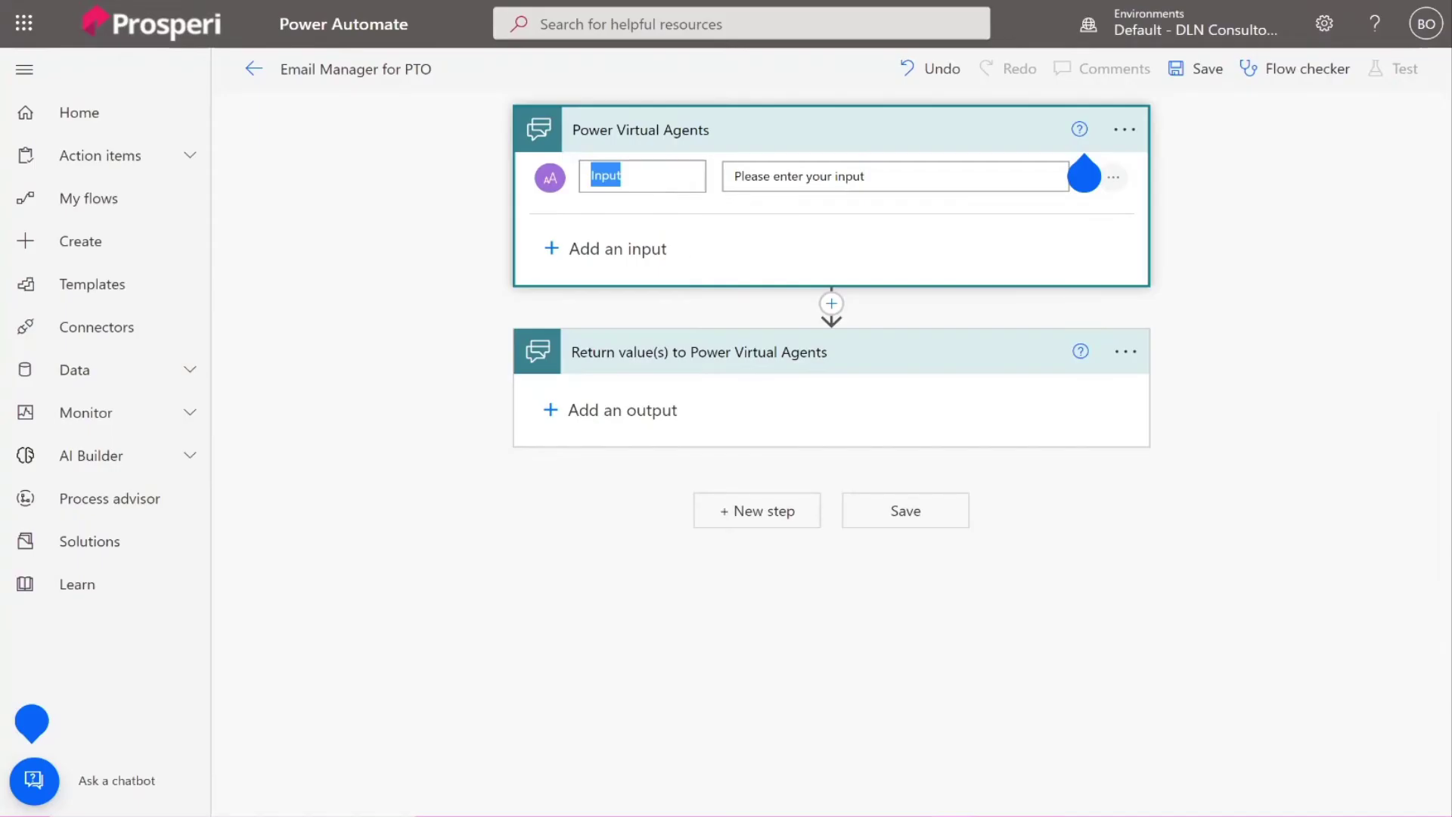
Name the first trigger input Department, with prompt 'Department'.
type("Dpart")
key("BackSpace")
key("BackSpace")
key("BackSpace")
key("BackSpace")
type("epartment")
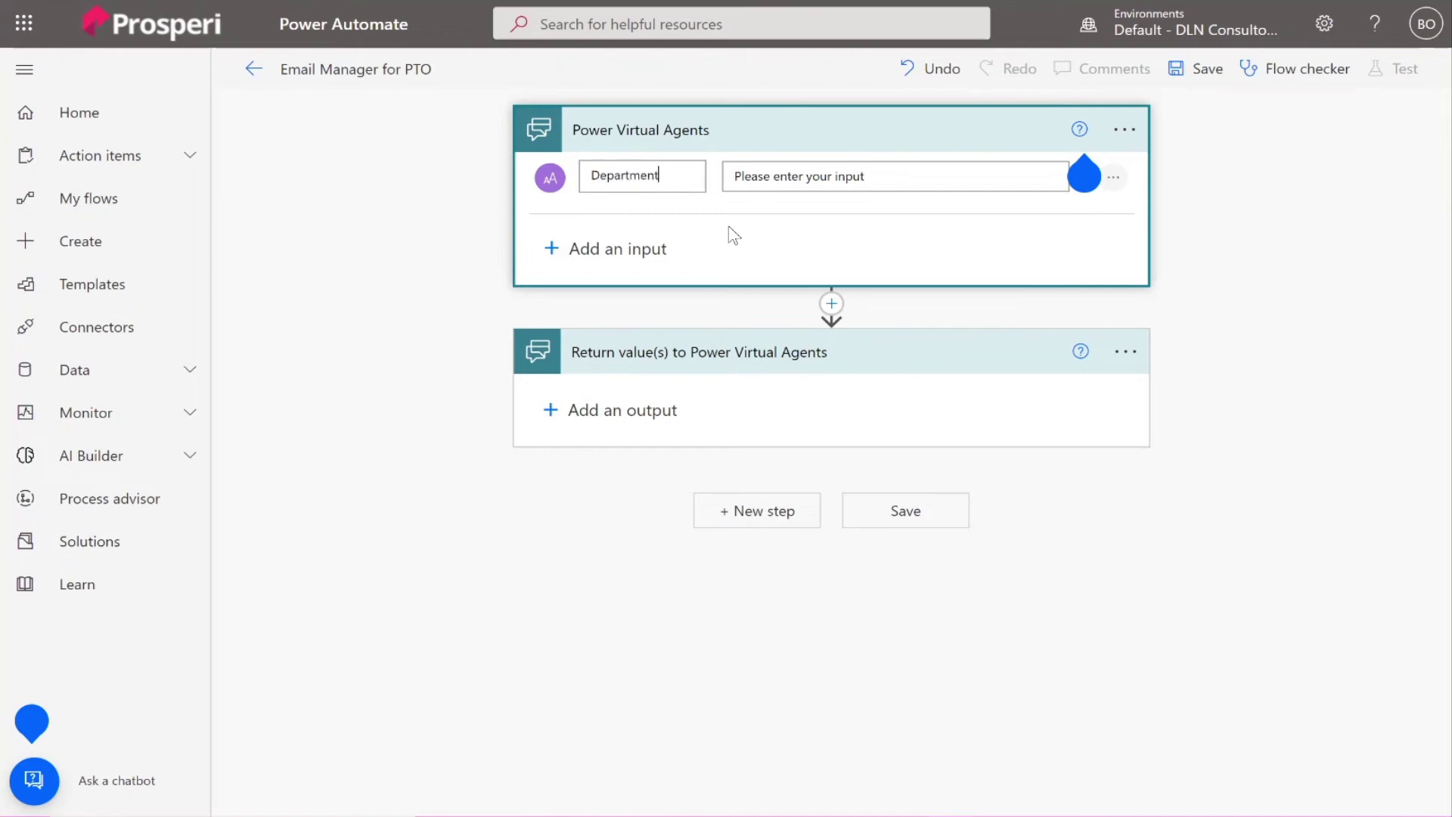
left_click(734, 176)
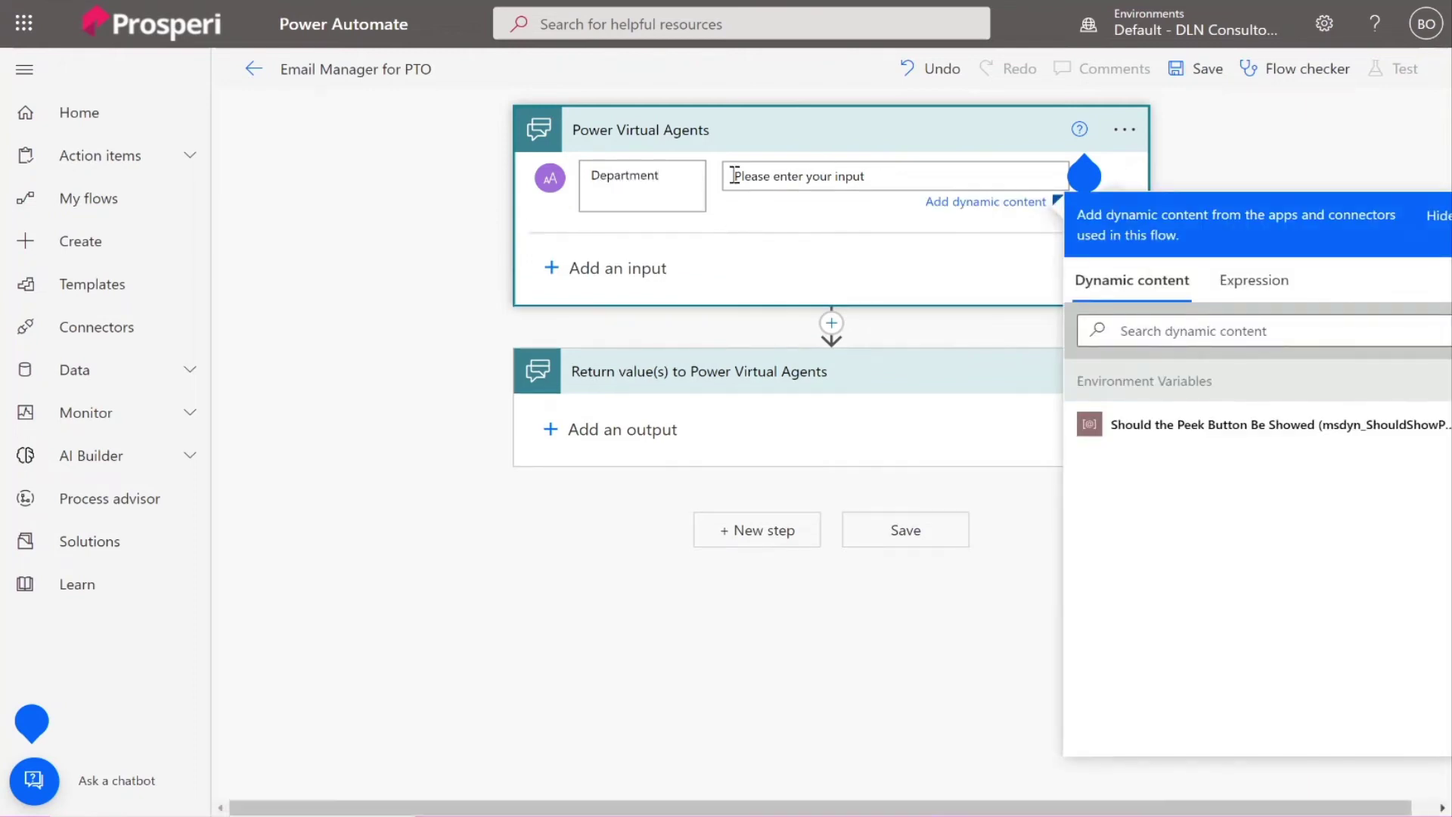
type("Department")
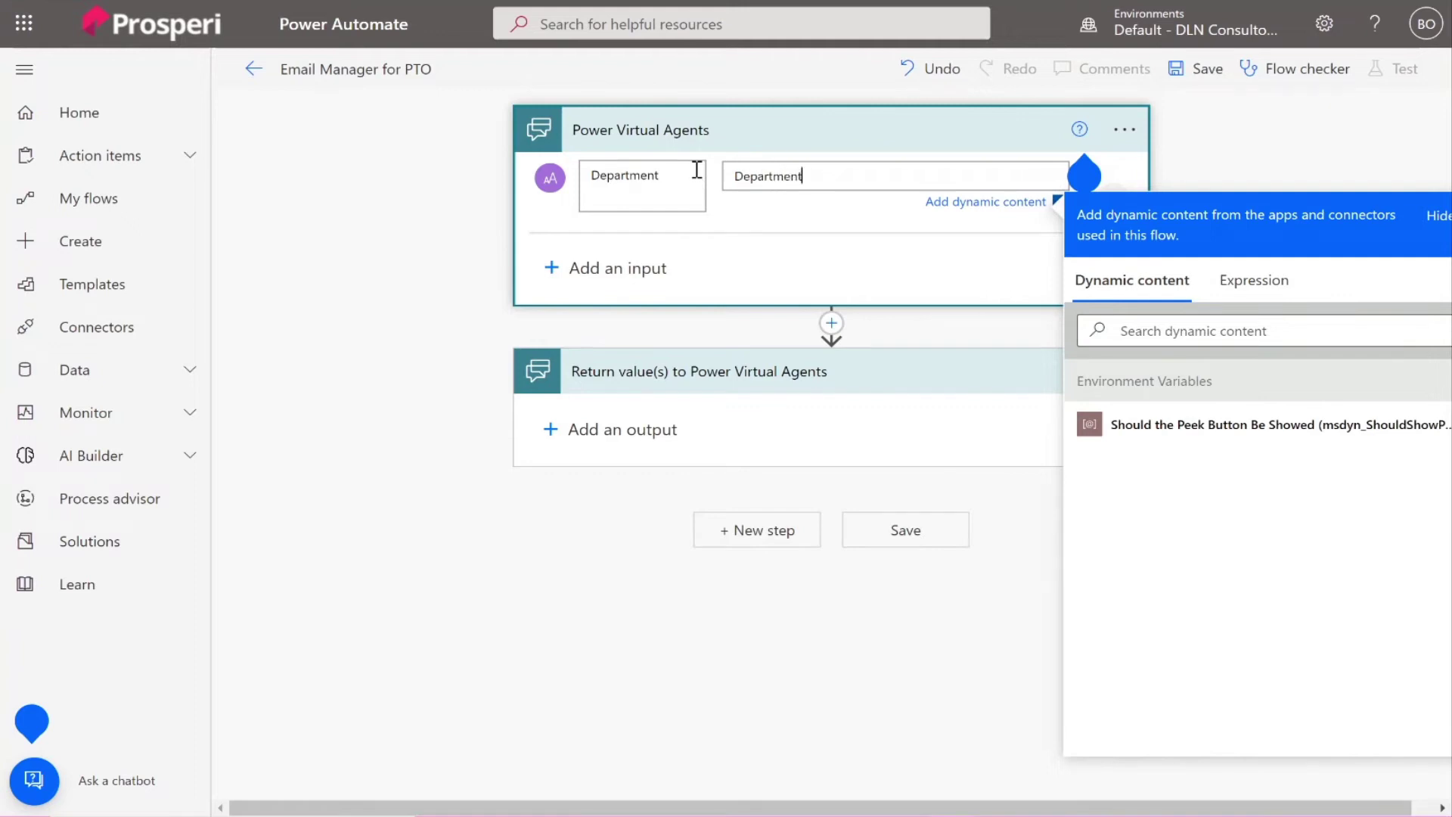
Add Name and Email text inputs, each prompting with its own name.
left_click(553, 266)
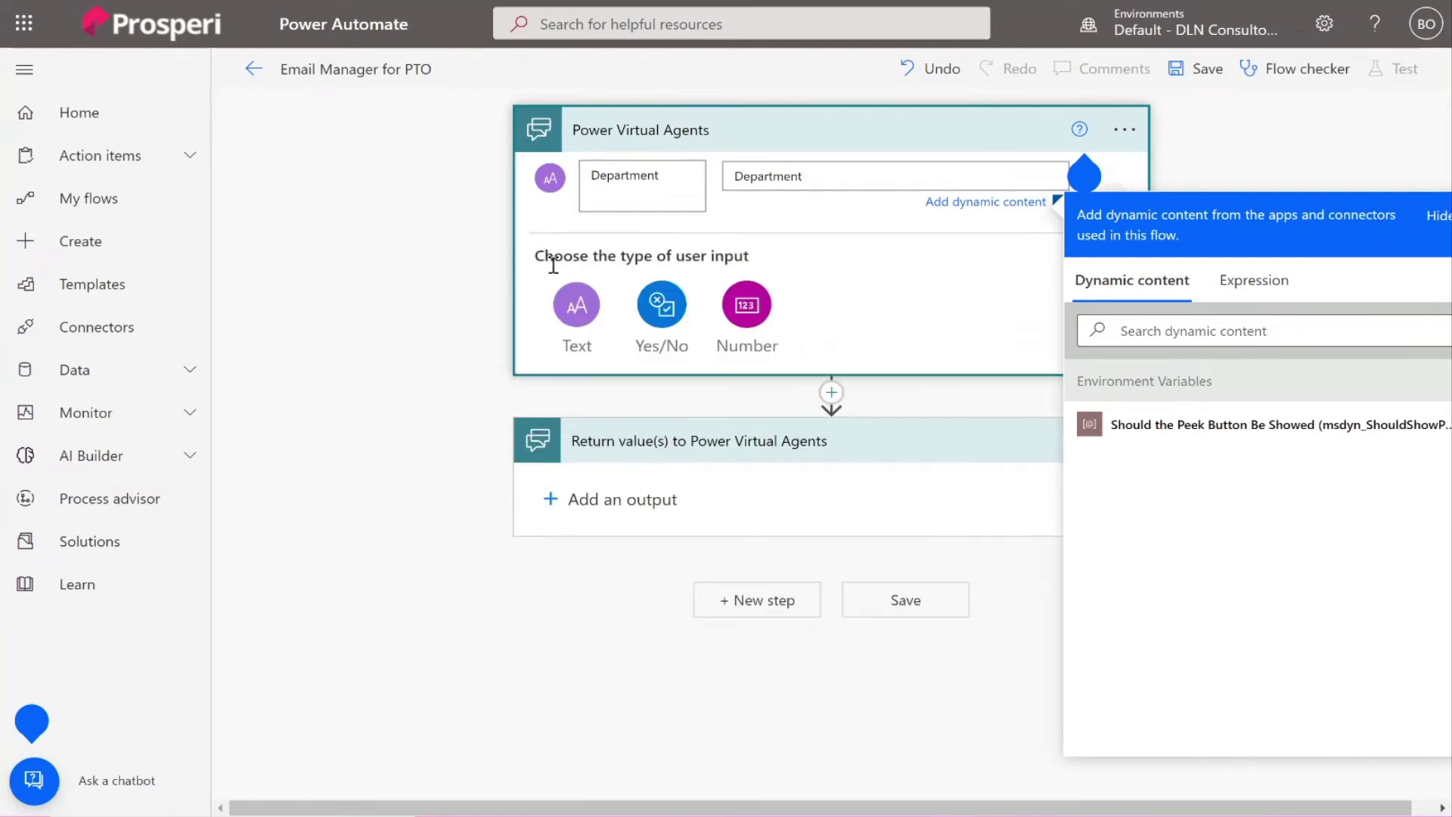
left_click(576, 306)
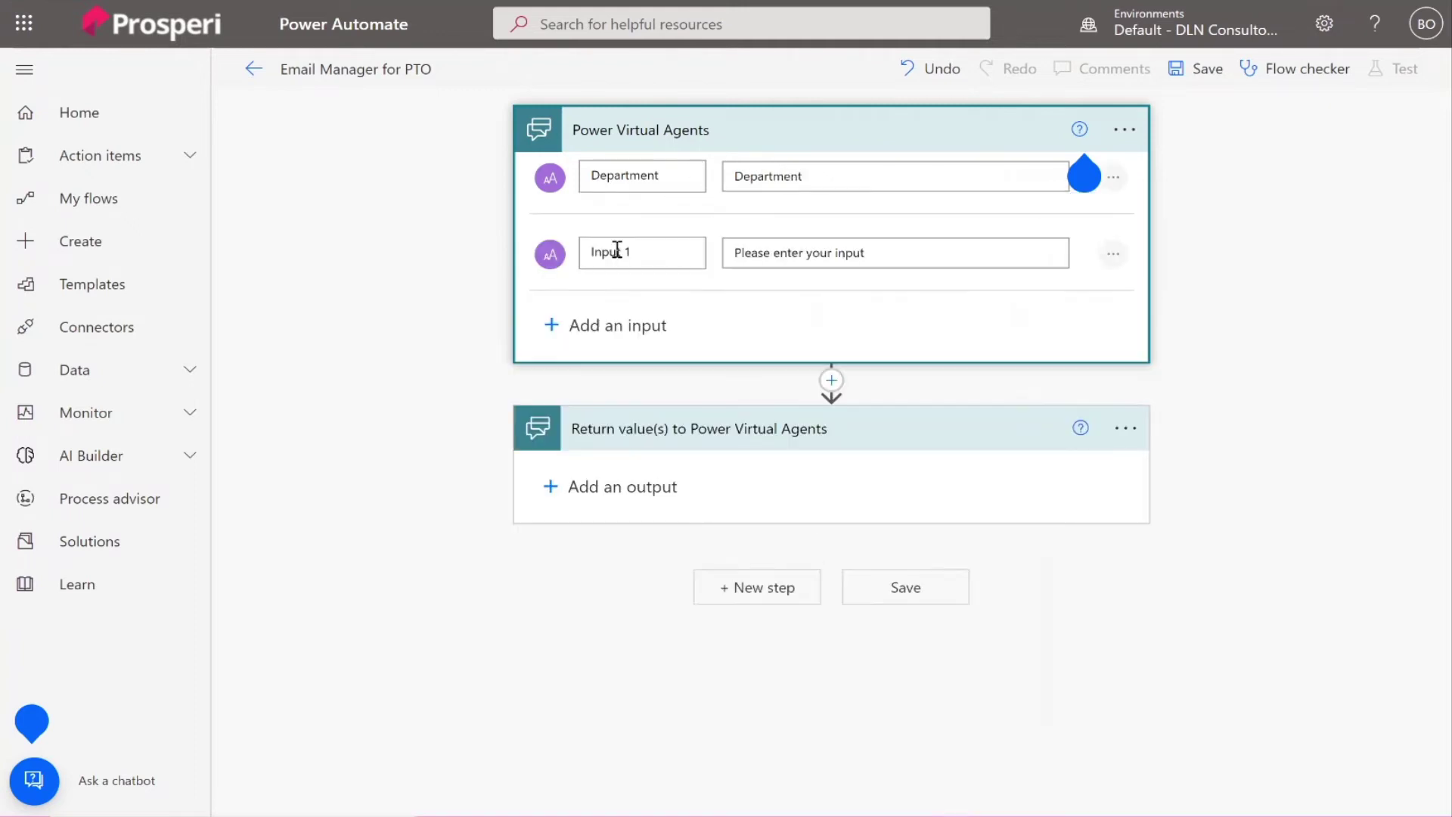
left_click_drag(641, 253, 571, 255)
type("Name")
left_click(763, 252)
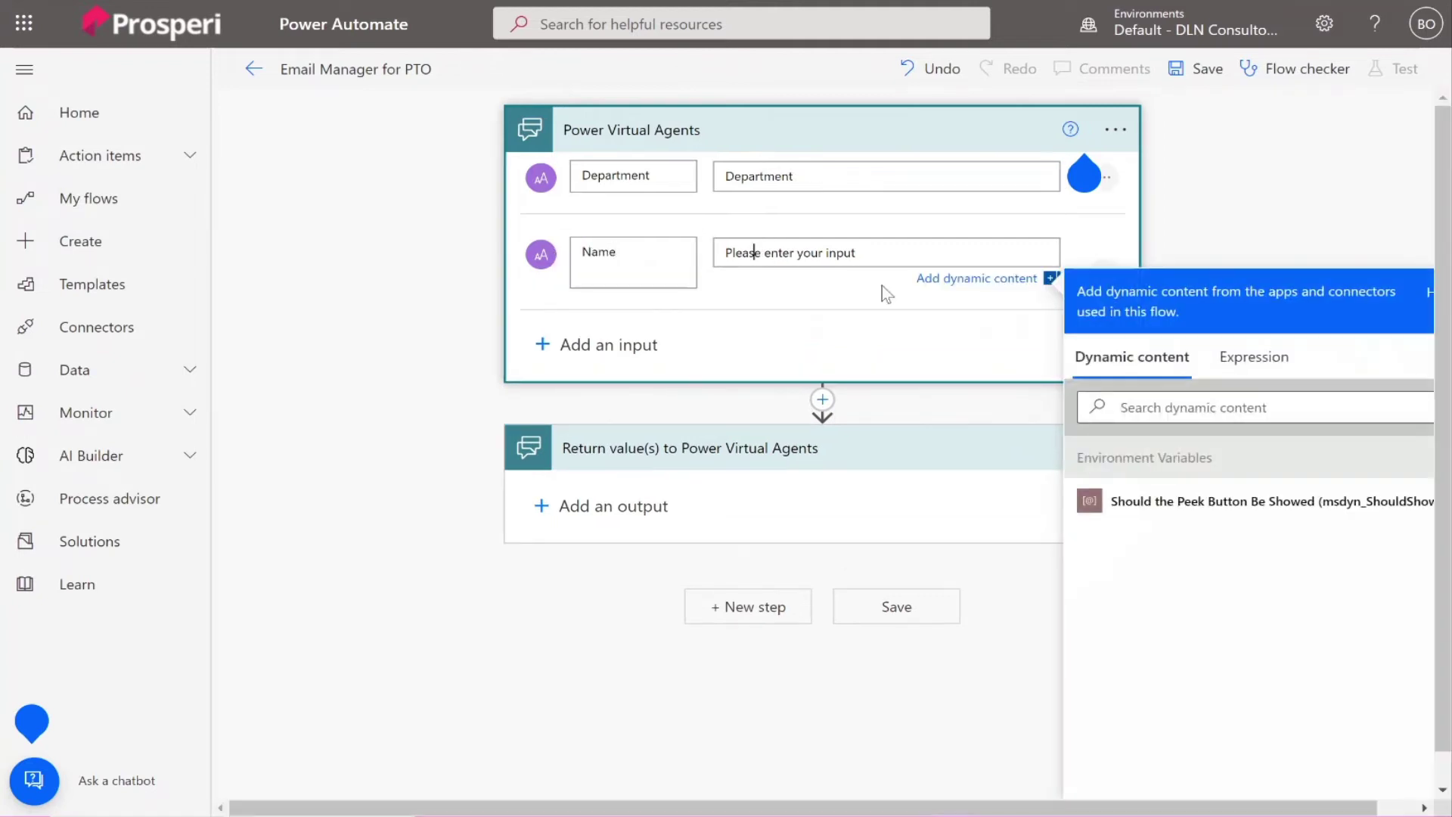
left_click_drag(859, 253, 714, 235)
type("Name")
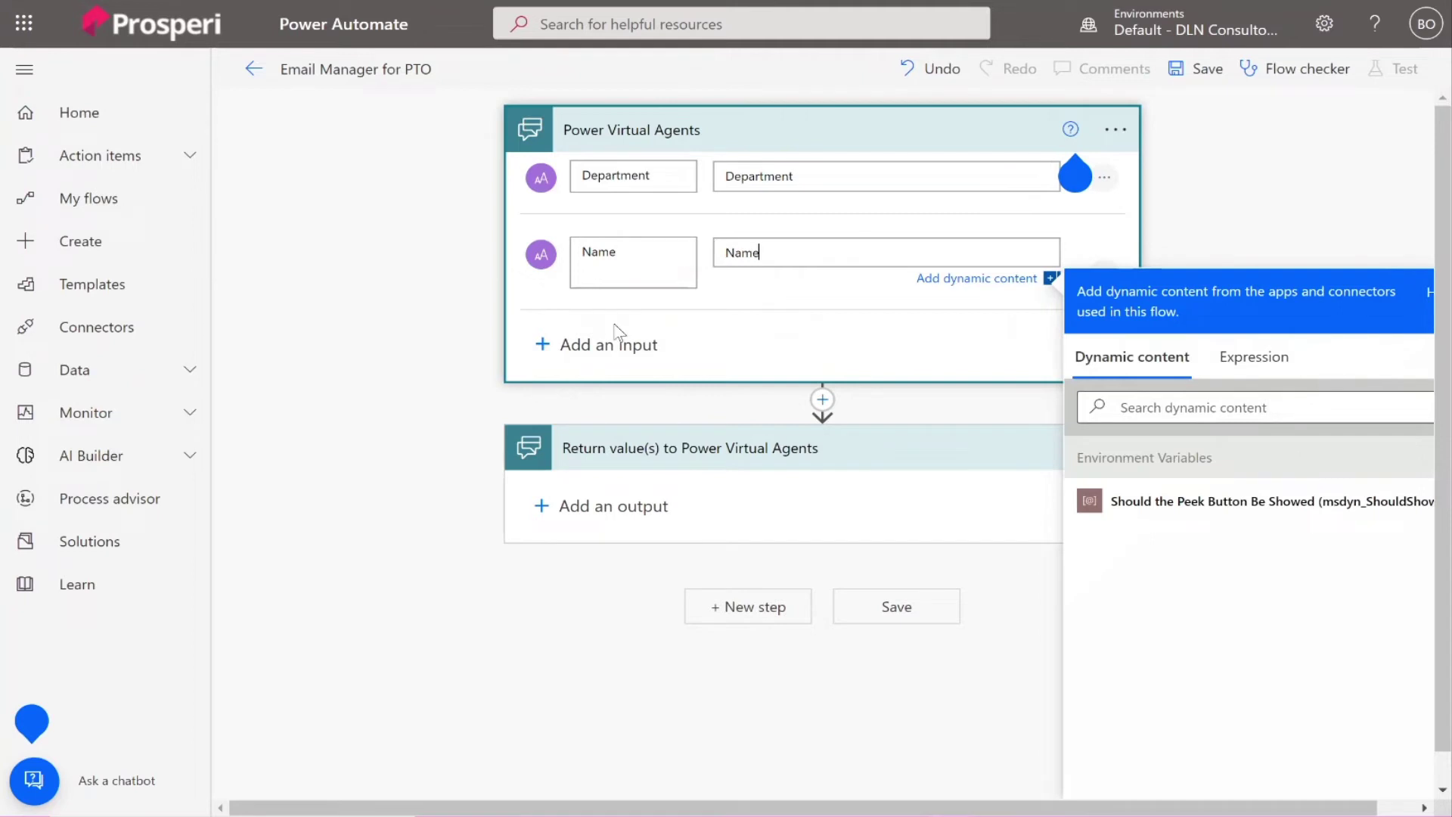
left_click(574, 344)
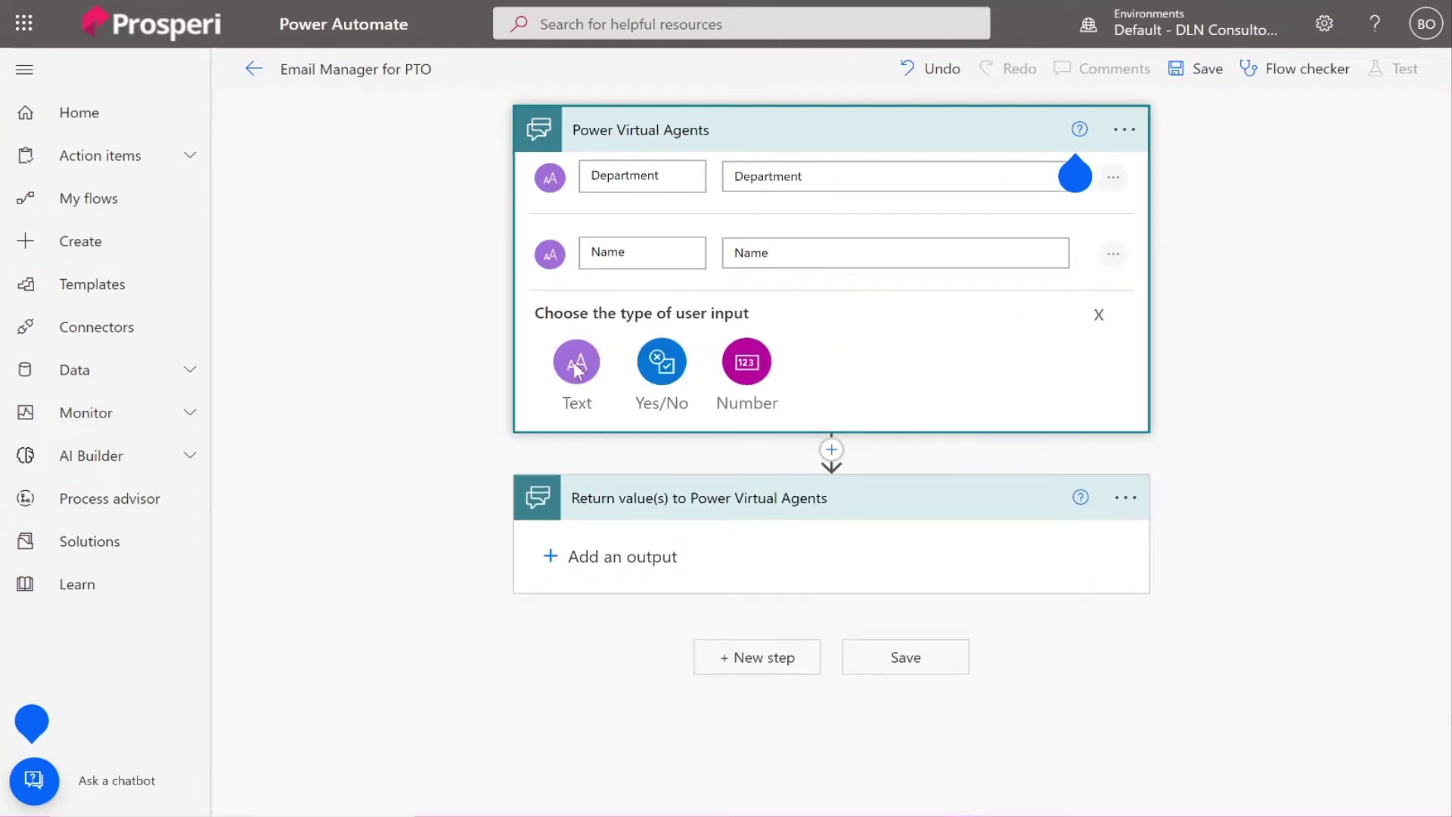
left_click(576, 369)
left_click_drag(632, 328, 573, 337)
type("E")
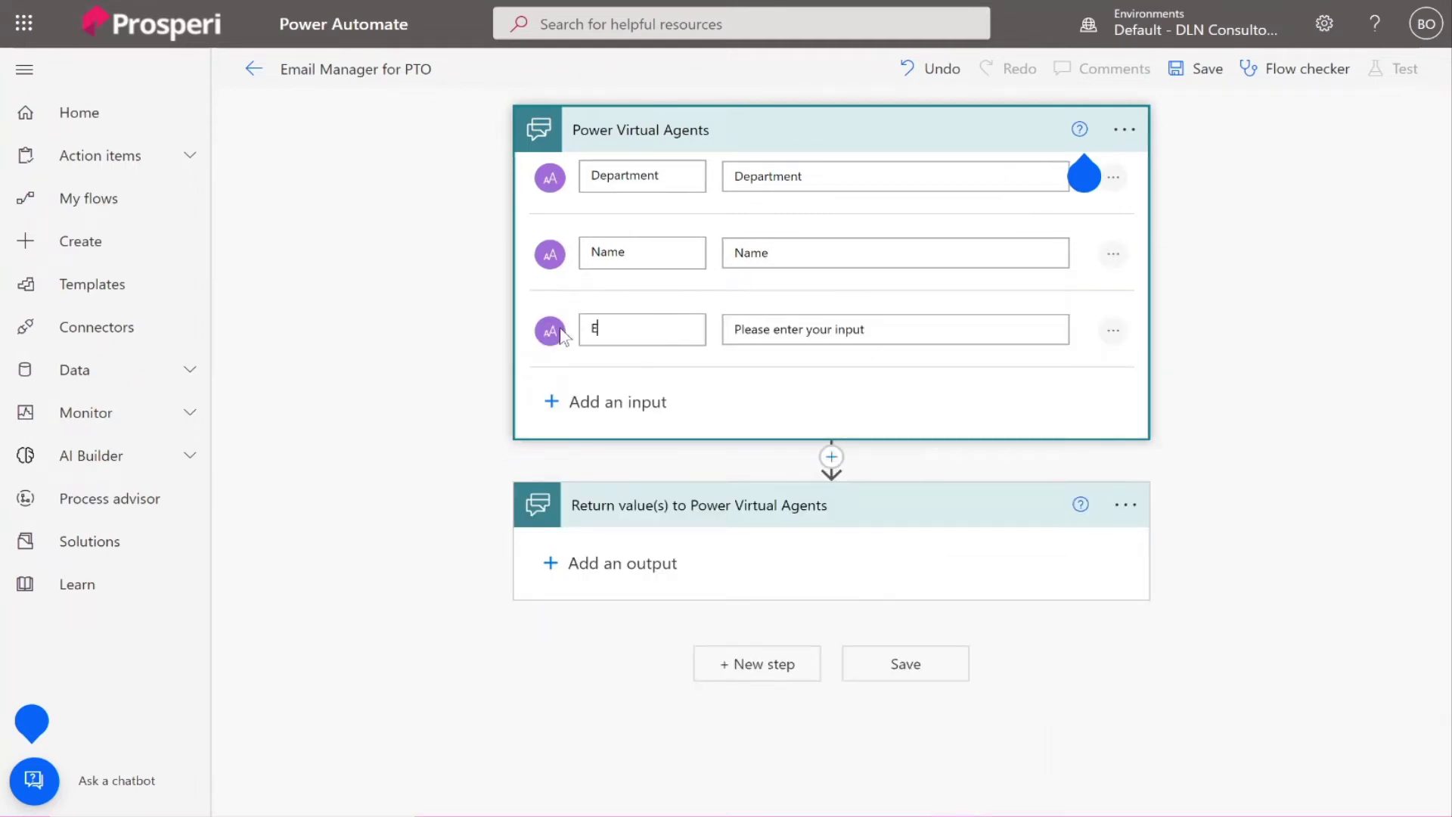
type("mail")
left_click_drag(869, 337, 713, 337)
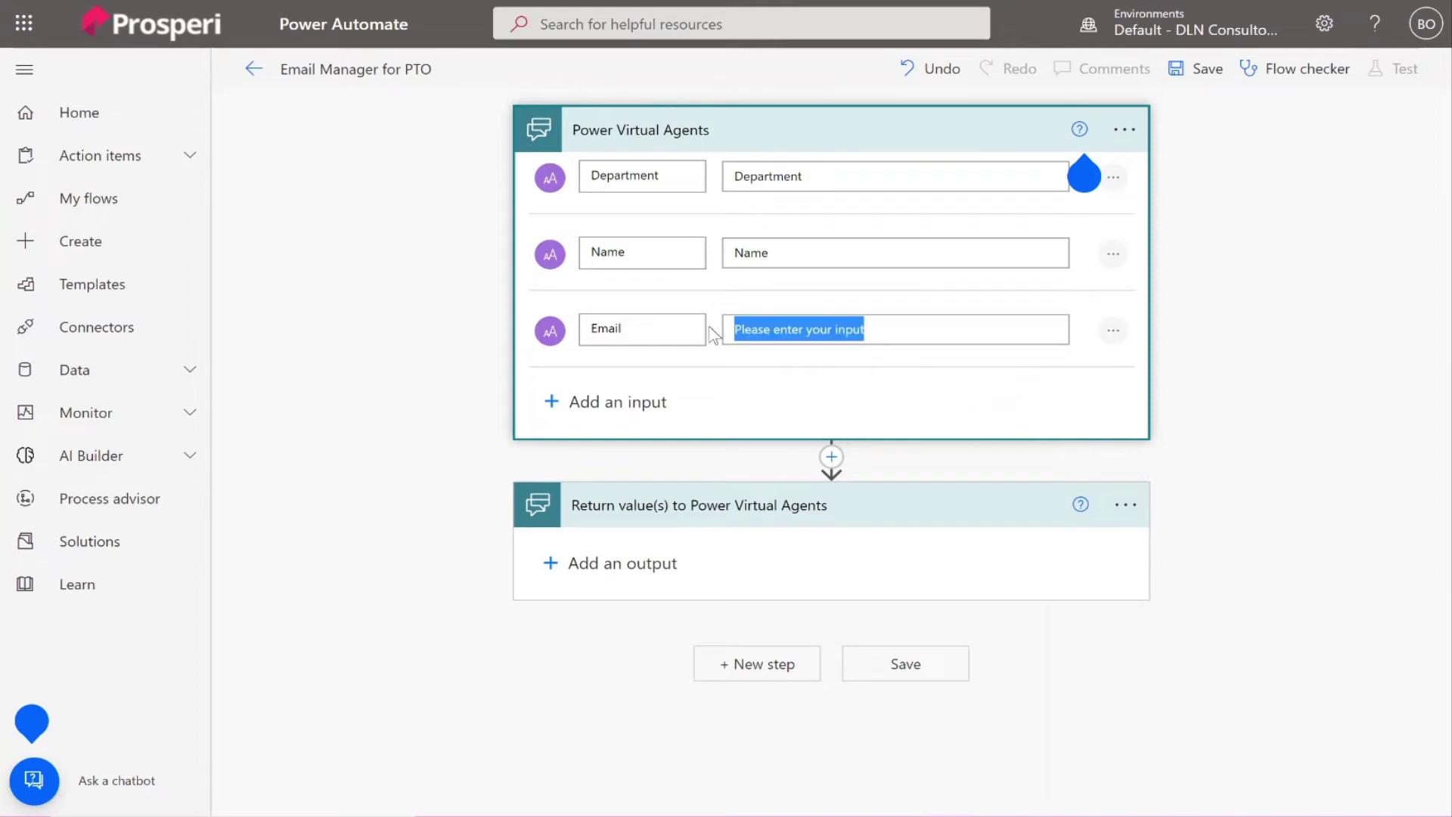
type("Email")
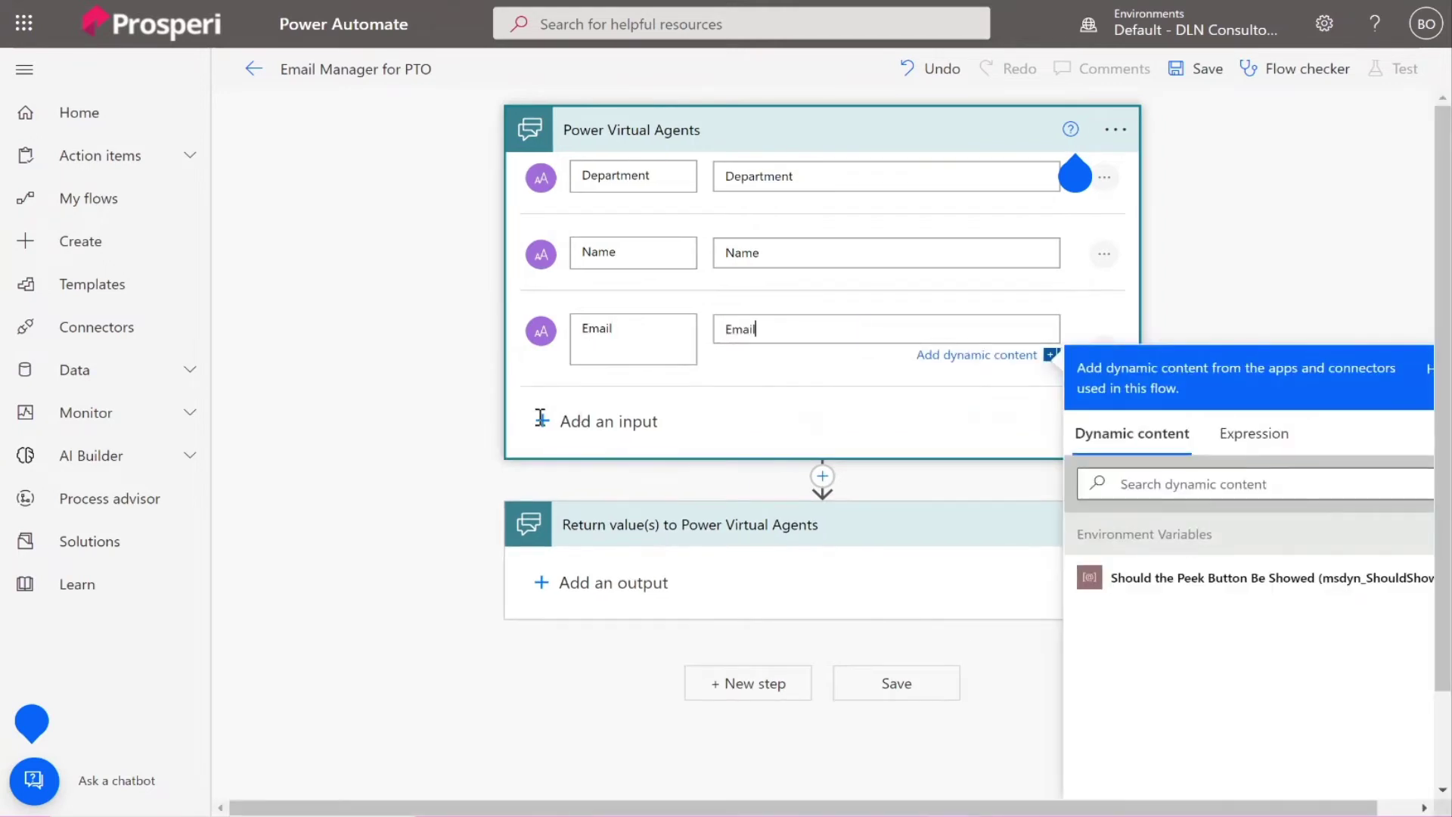
Add PTO Date and PTO Reason text inputs with matching prompts.
left_click(541, 418)
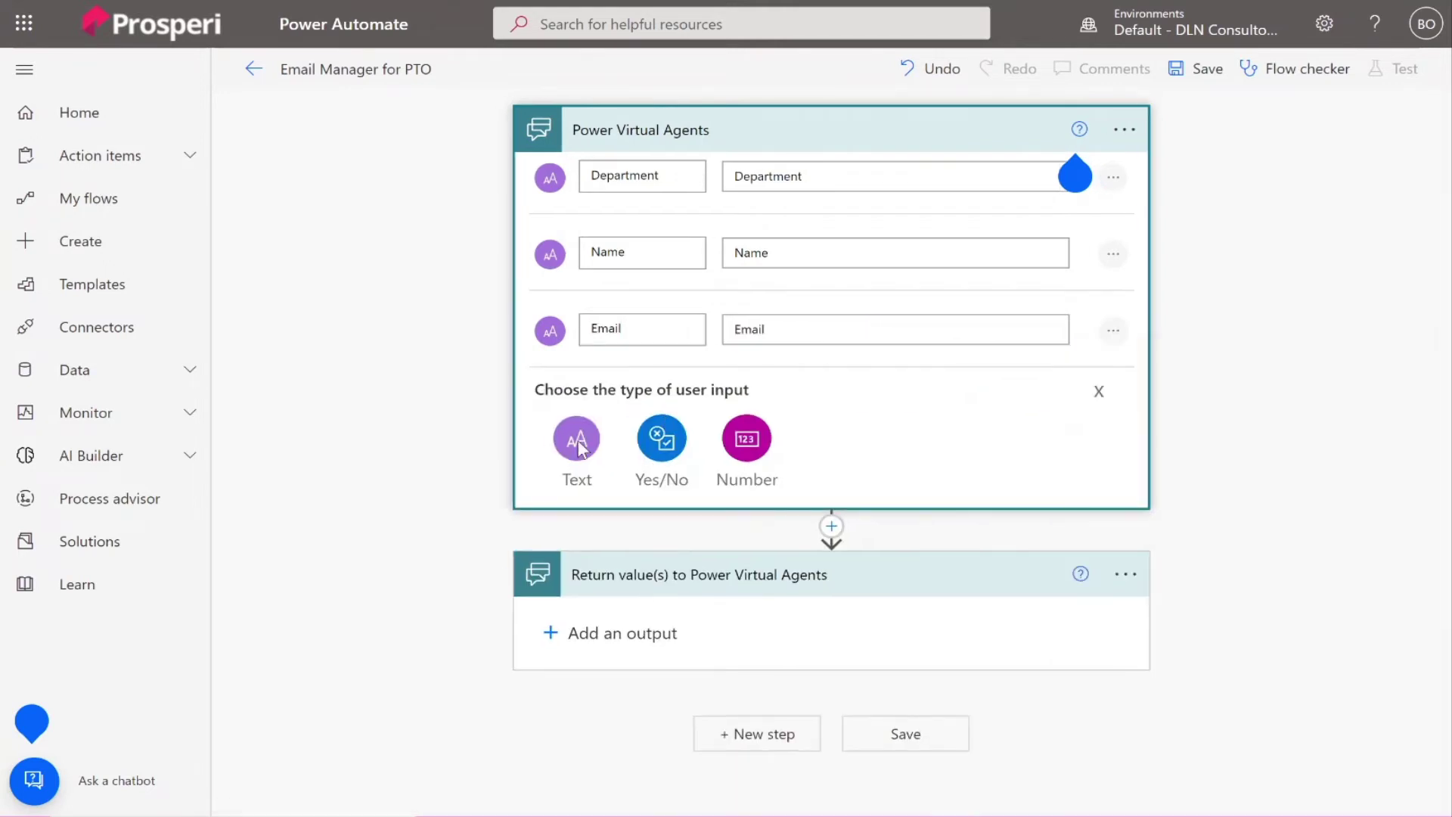
left_click(580, 448)
left_click_drag(632, 405, 560, 410)
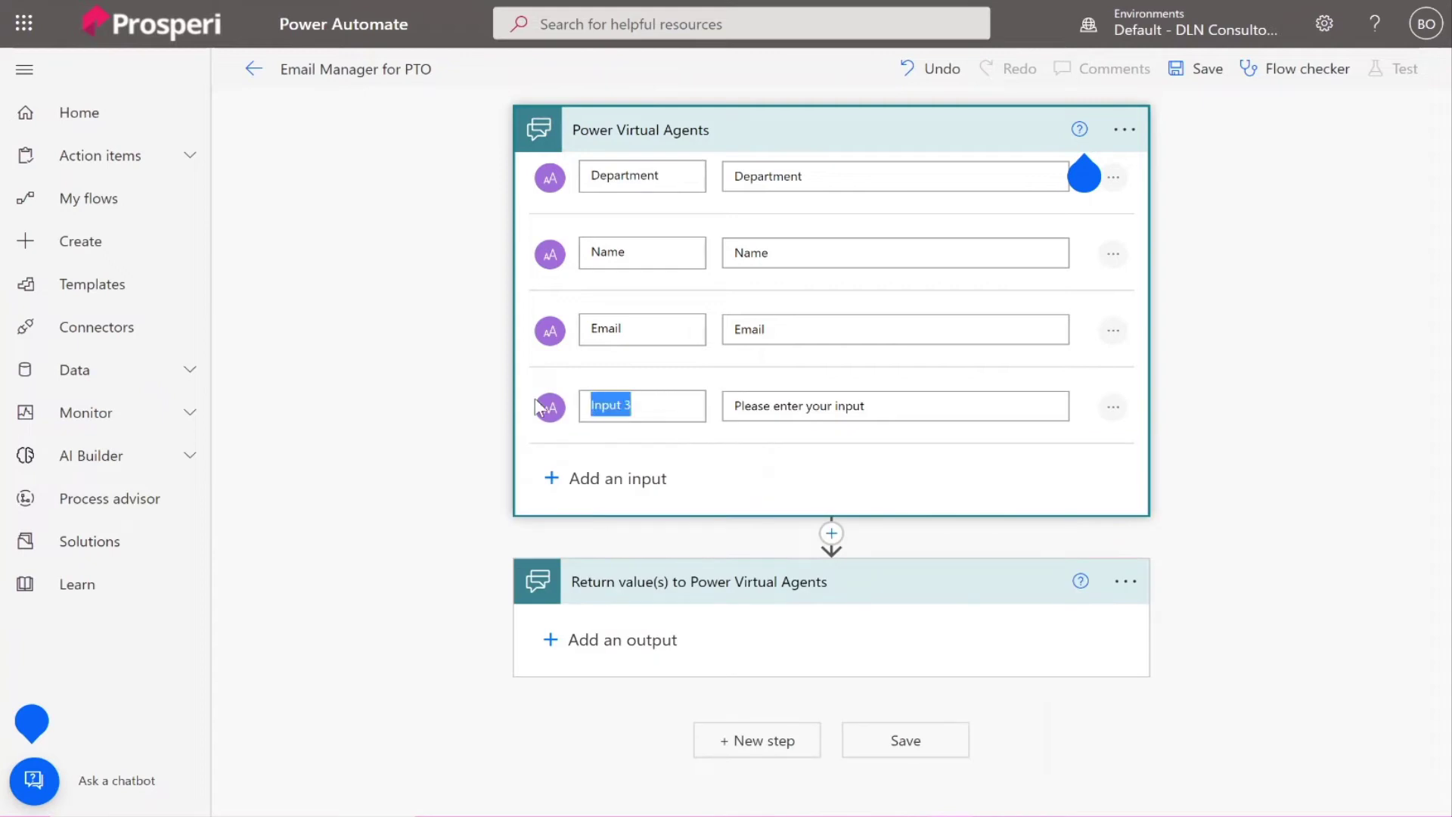
type("PTO Date")
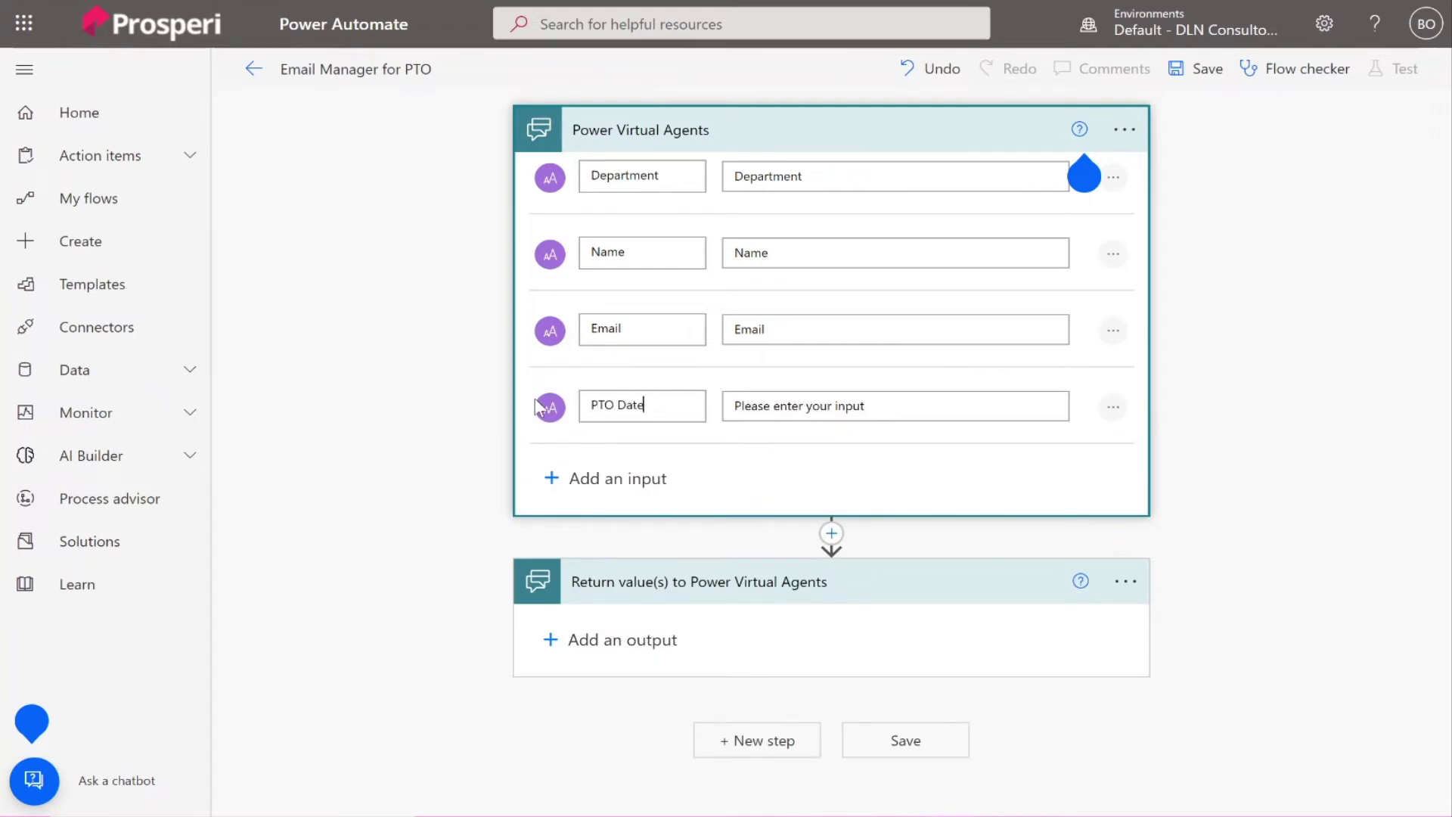
left_click(773, 405)
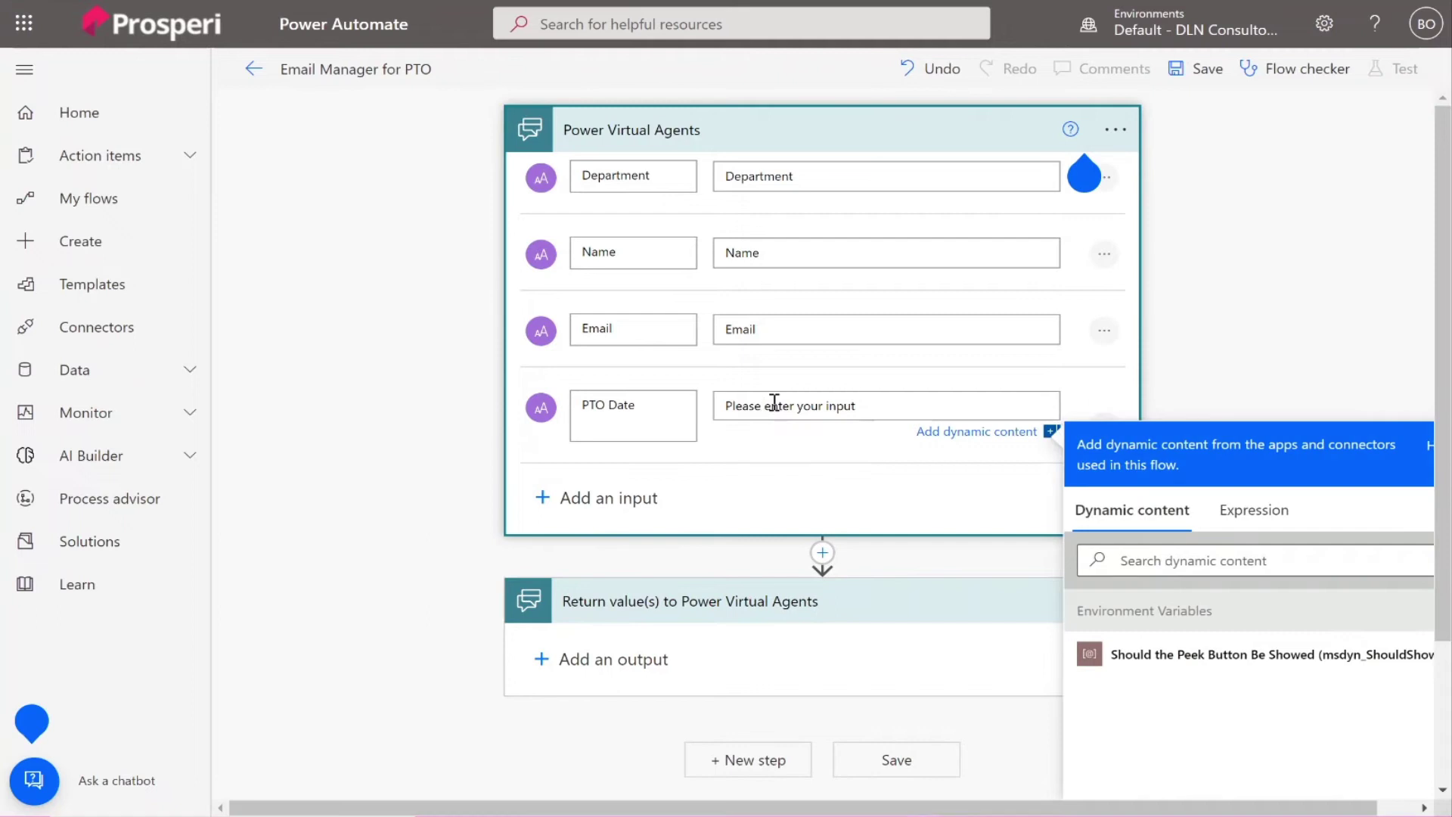
left_click_drag(863, 407, 715, 409)
type("PTO ")
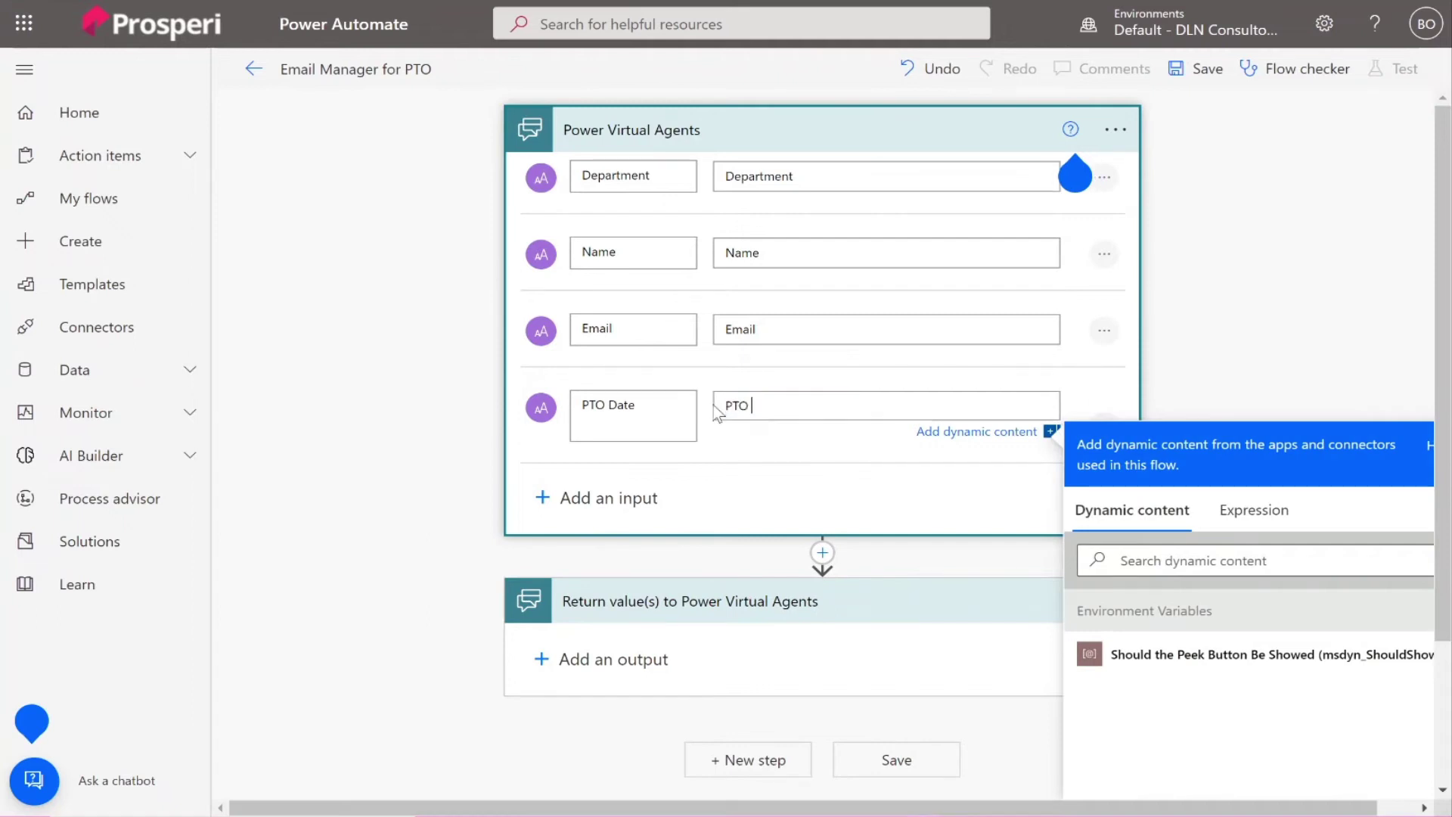
type("Date")
left_click(543, 498)
left_click(567, 510)
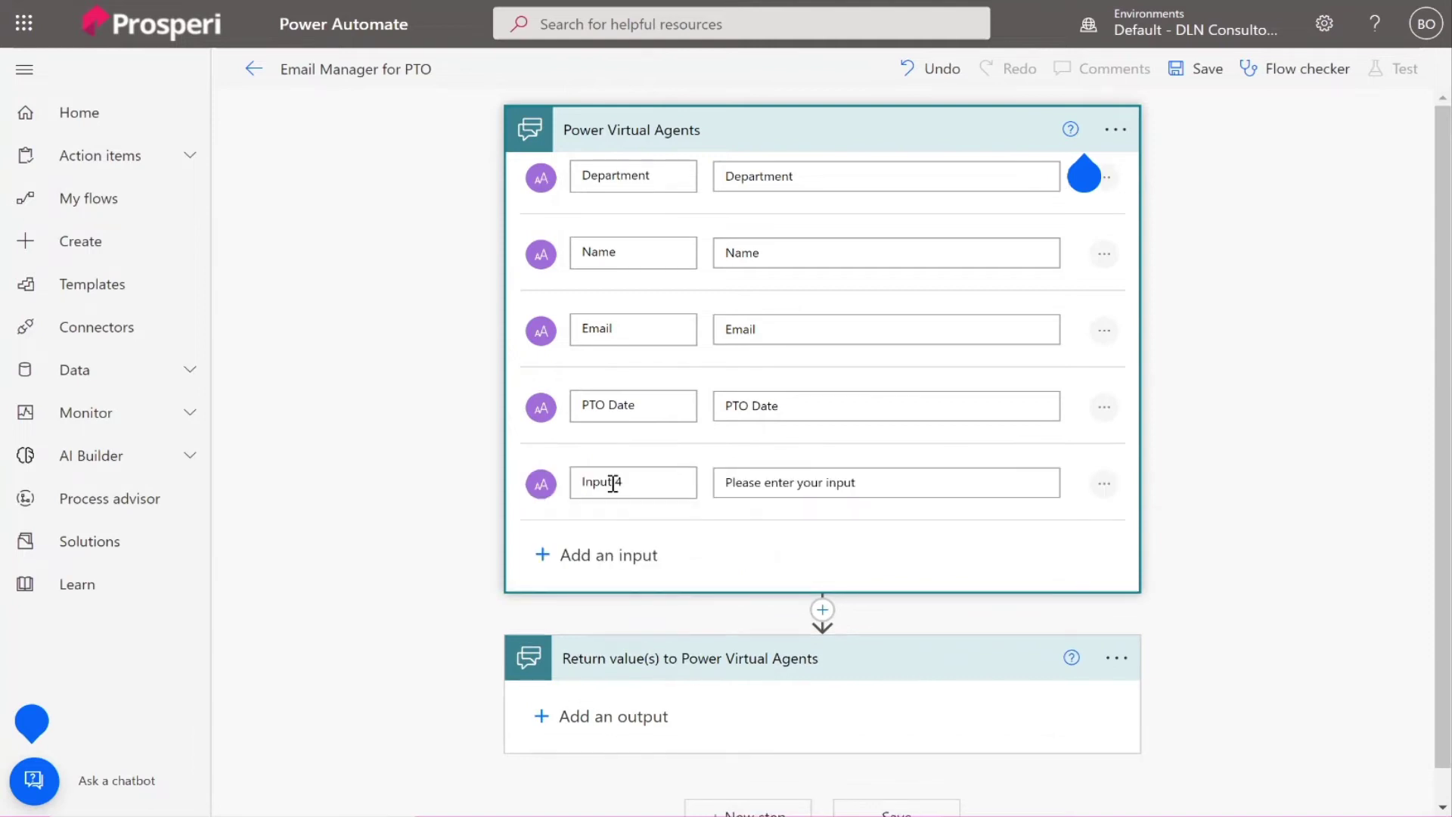
left_click_drag(612, 483, 510, 482)
type("PTO Rea")
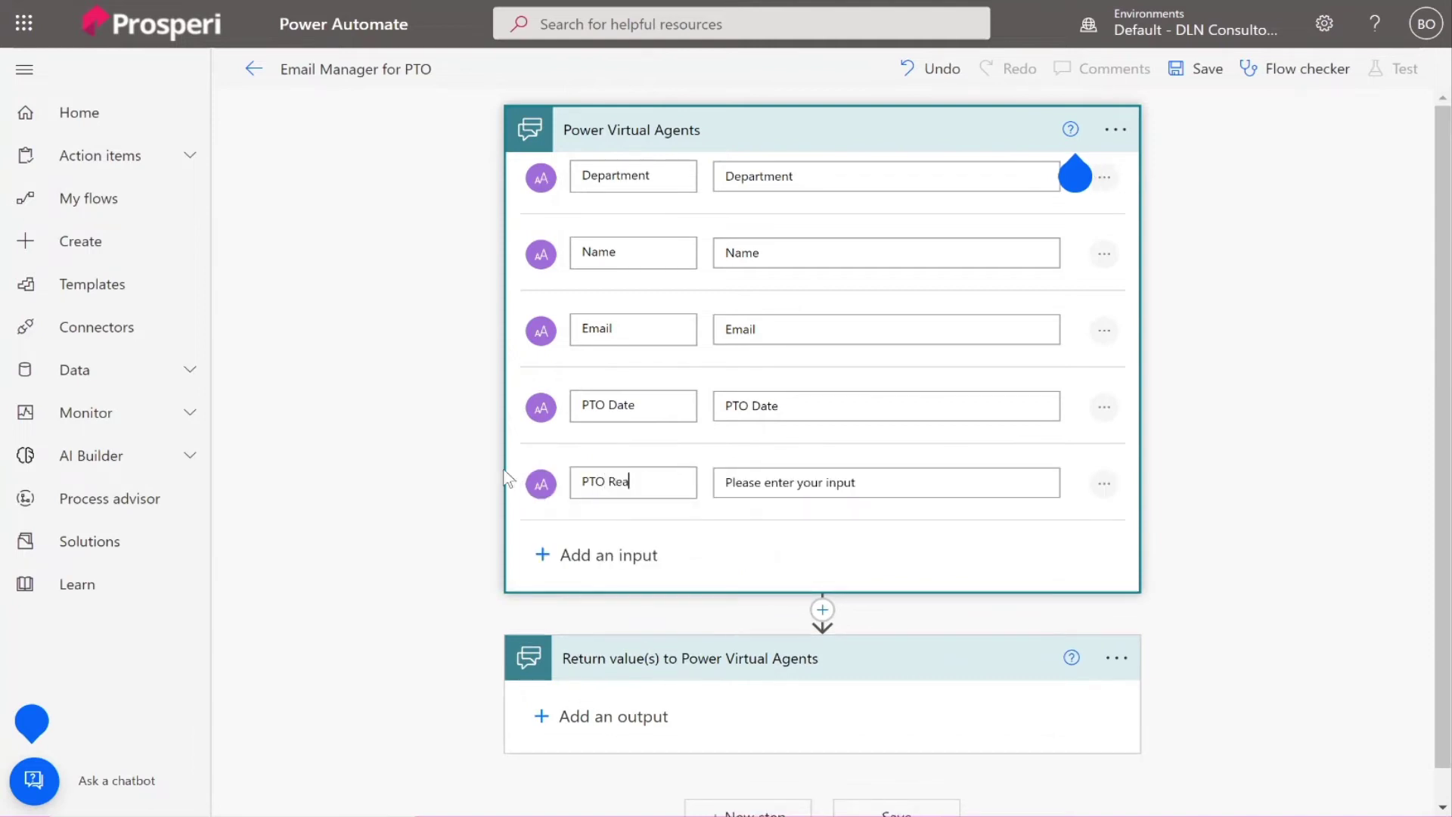
type("son")
left_click_drag(872, 486, 711, 485)
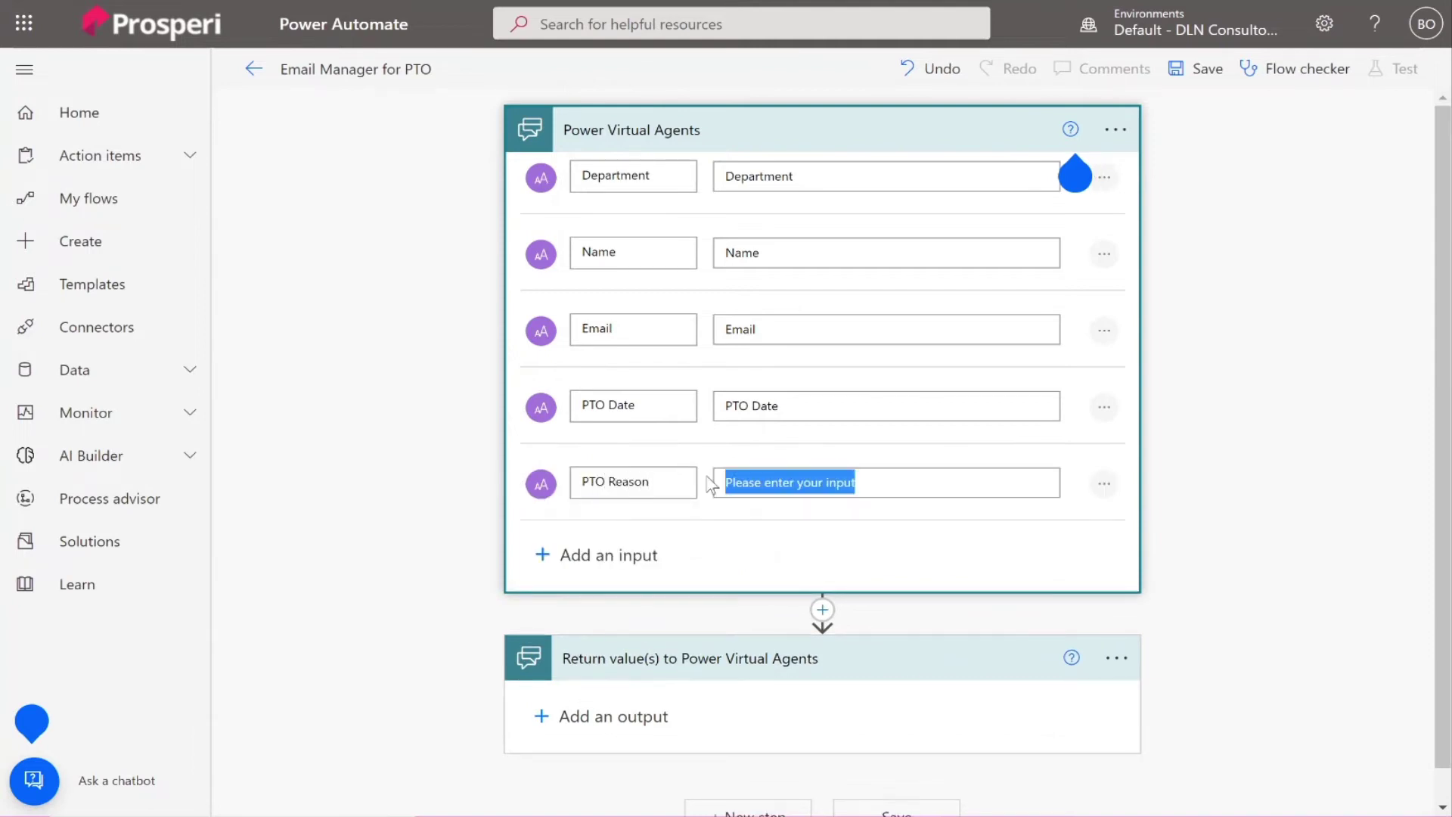
type("PTO Reason")
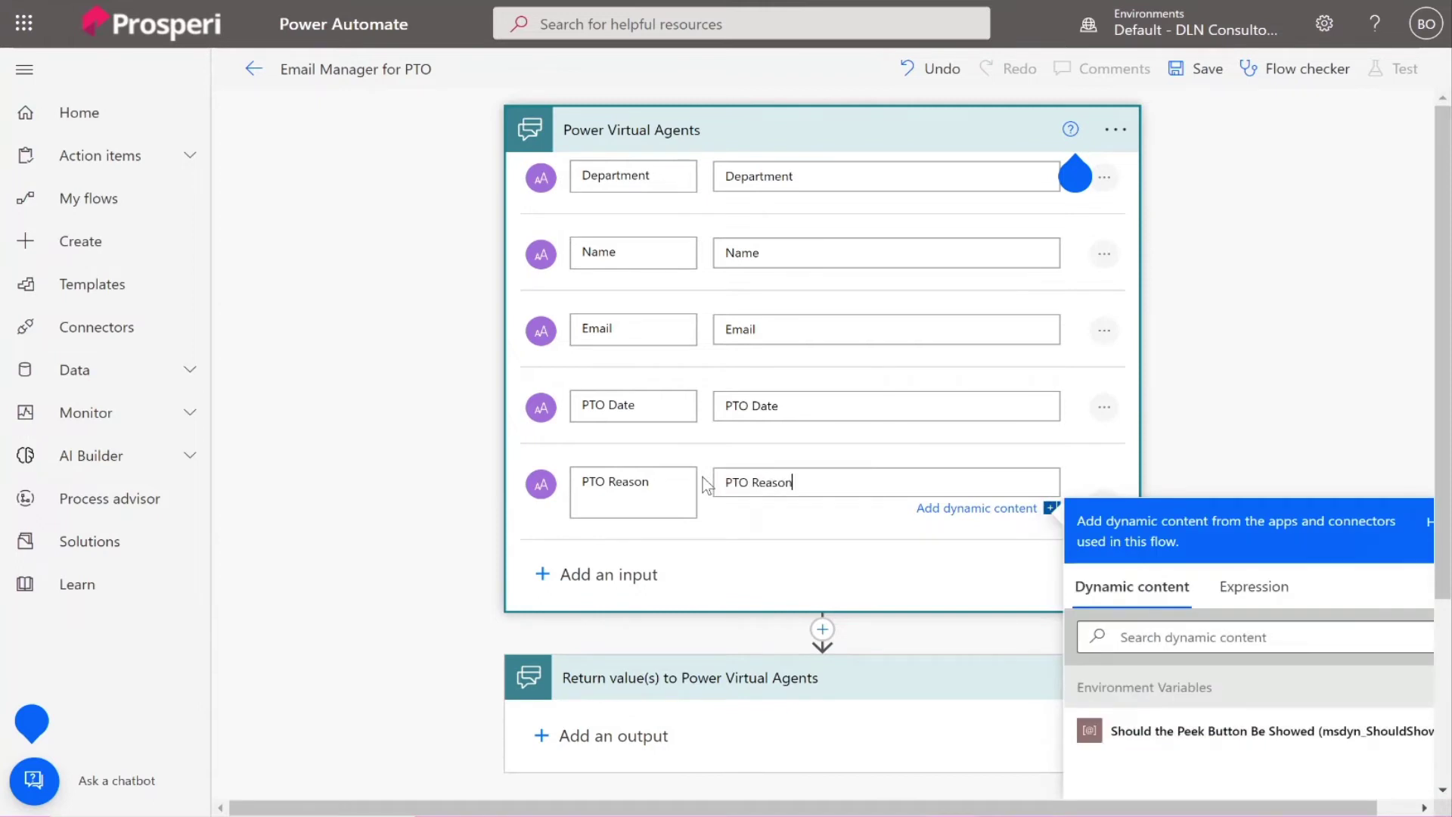
left_click(961, 630)
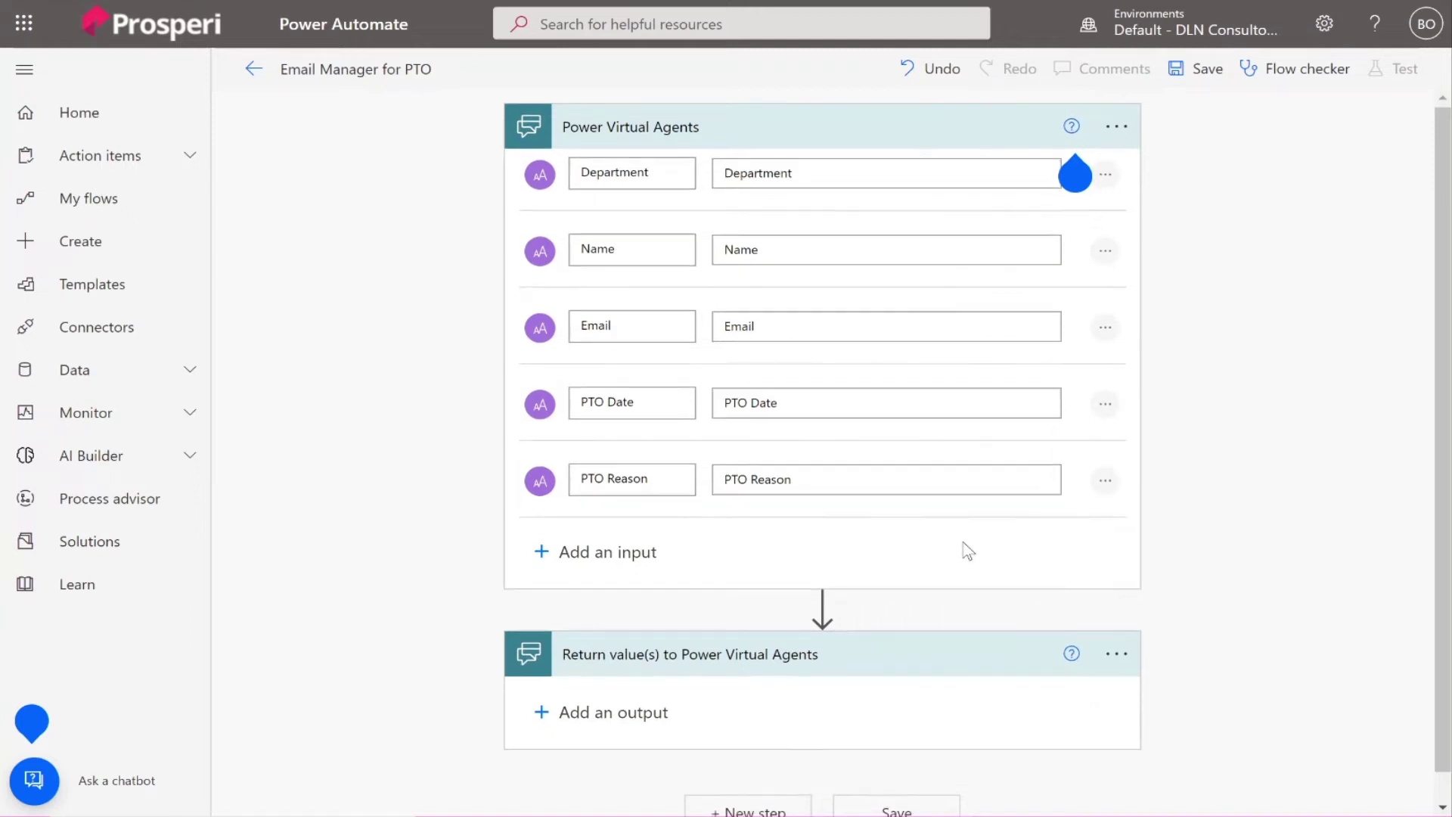
scroll(968, 550, "down", 1)
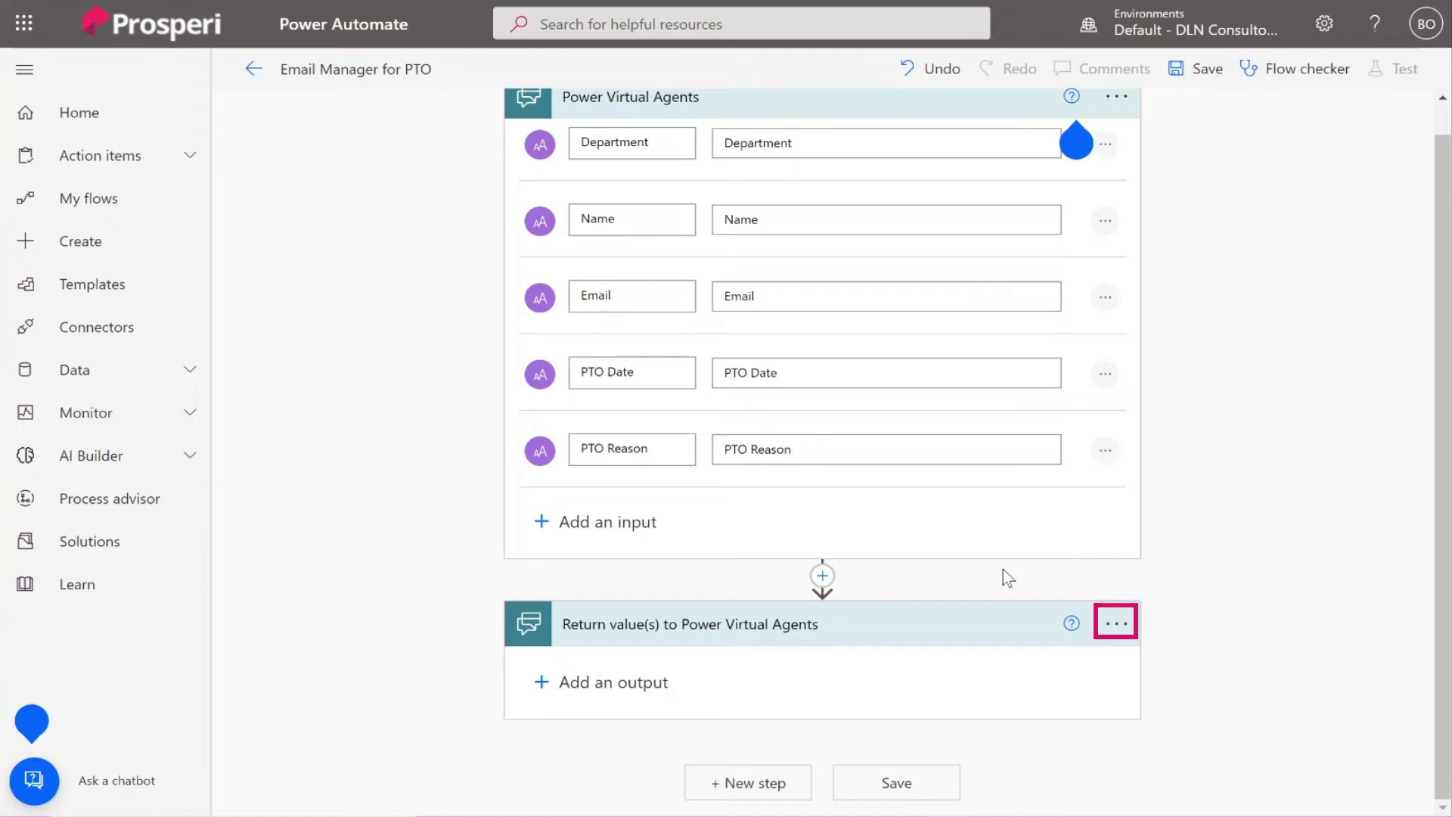
Delete the Return value(s) step from the flow.
left_click(1124, 628)
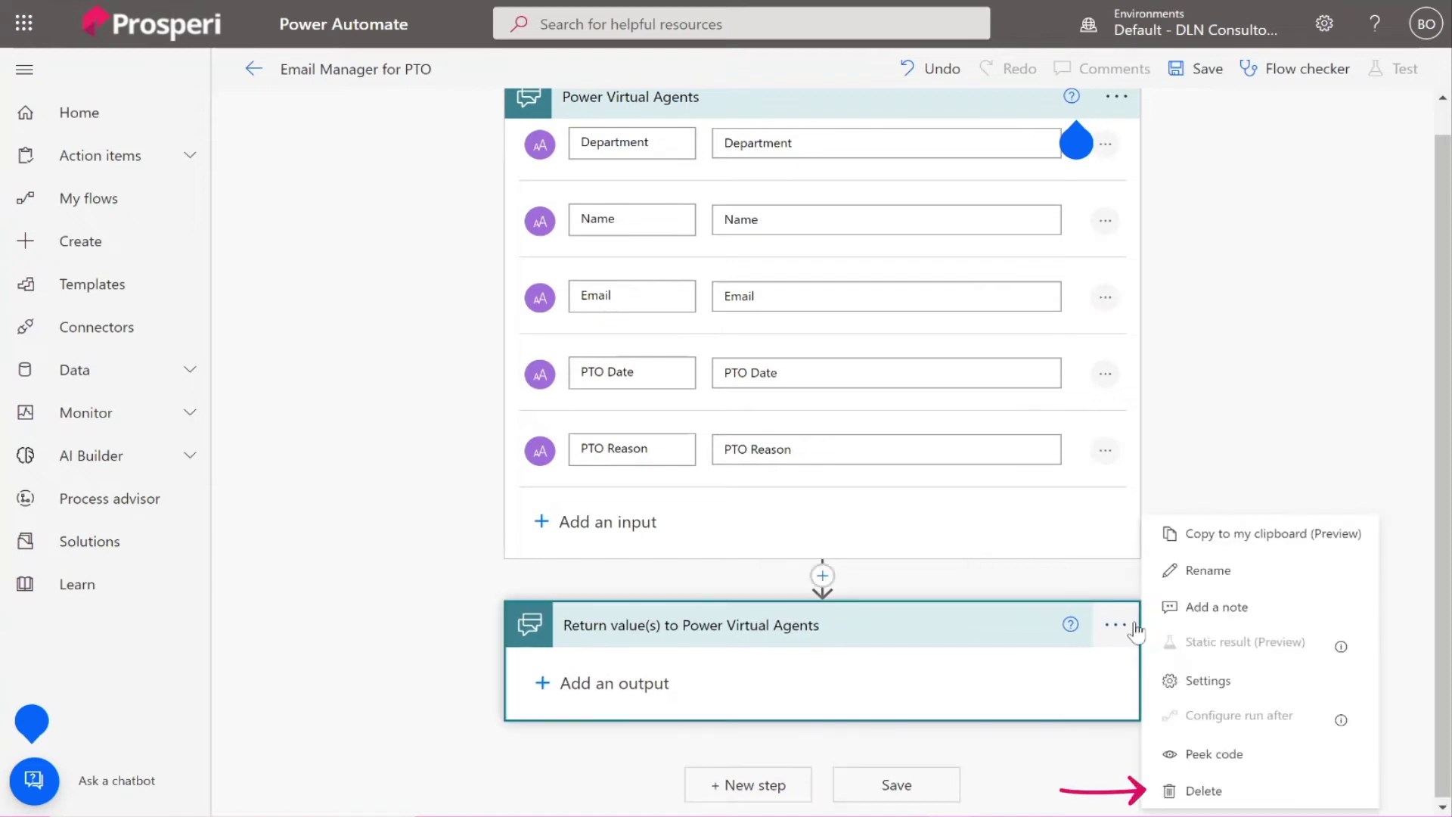
left_click(1173, 790)
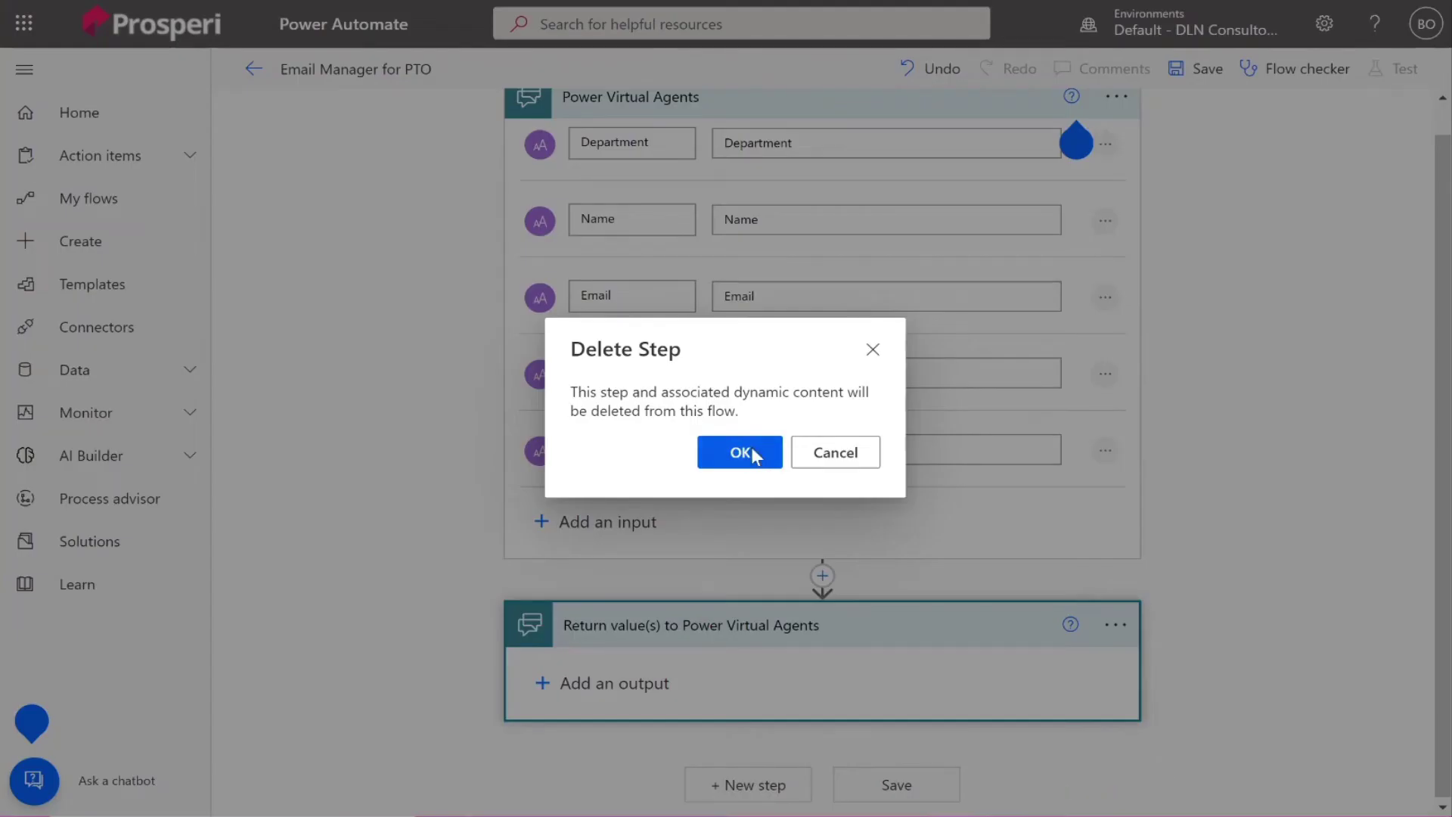
left_click(740, 452)
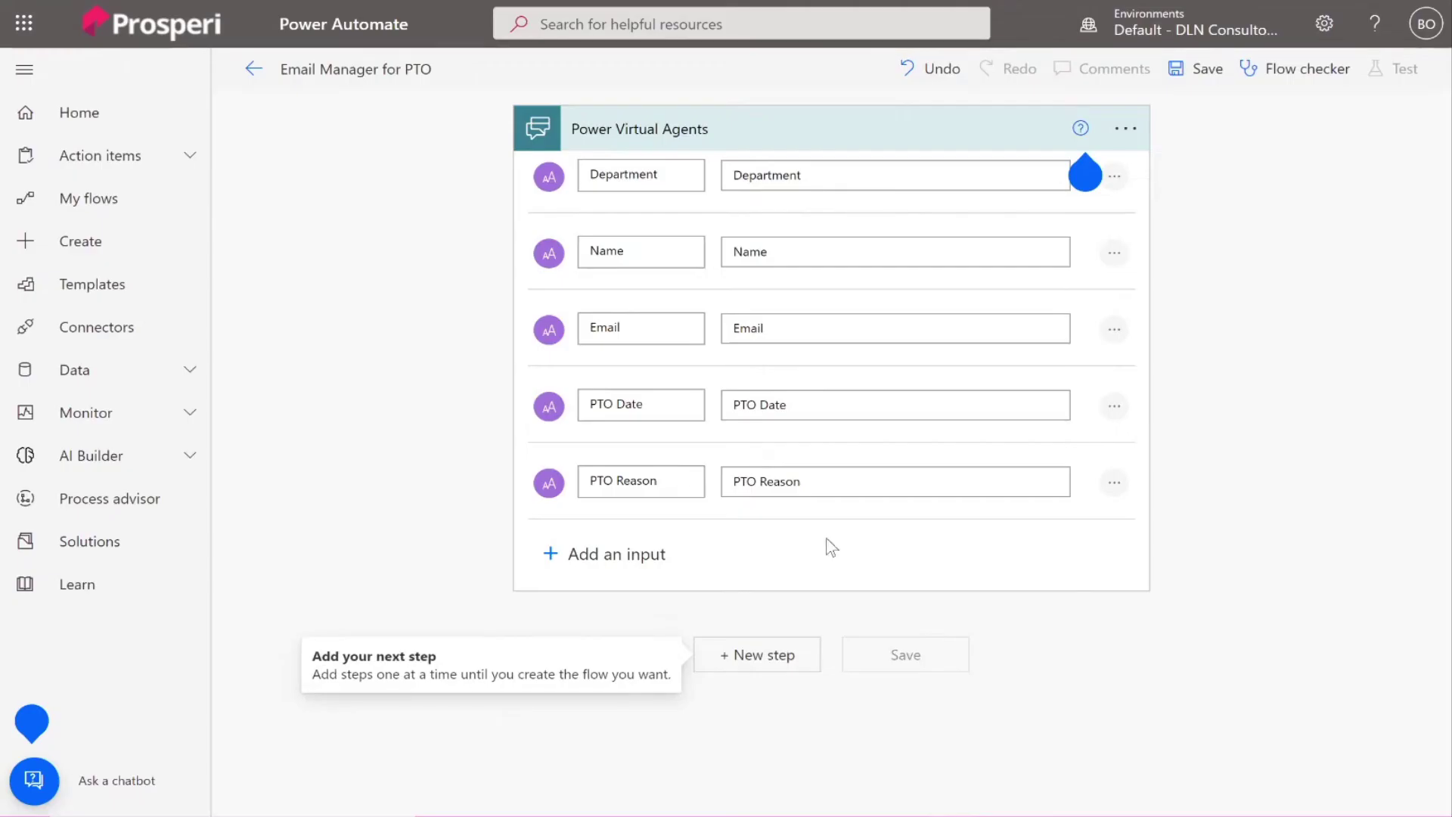
Add an Office 365 Outlook Send an email (V2) action after the trigger.
left_click(763, 656)
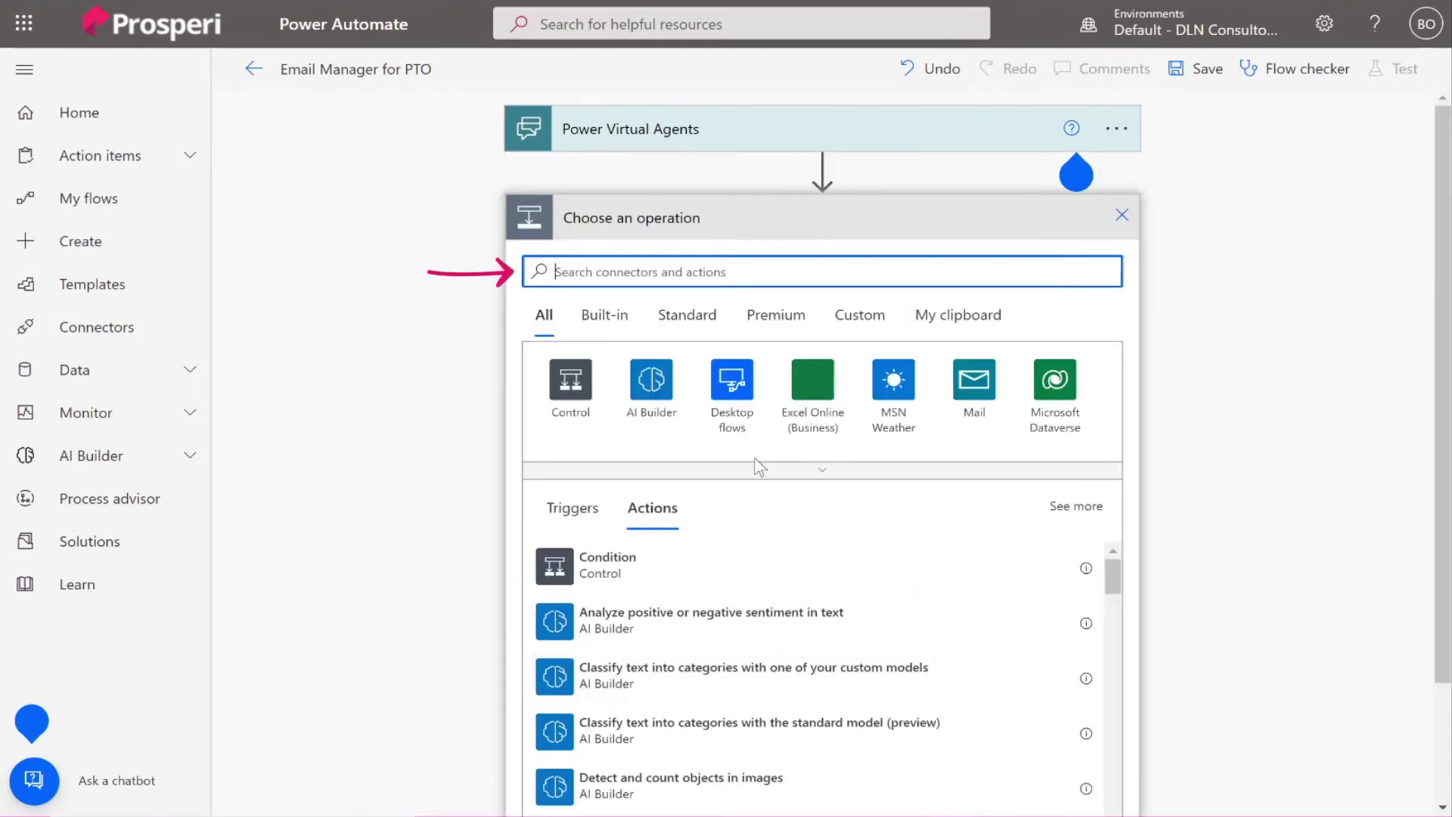
type("email")
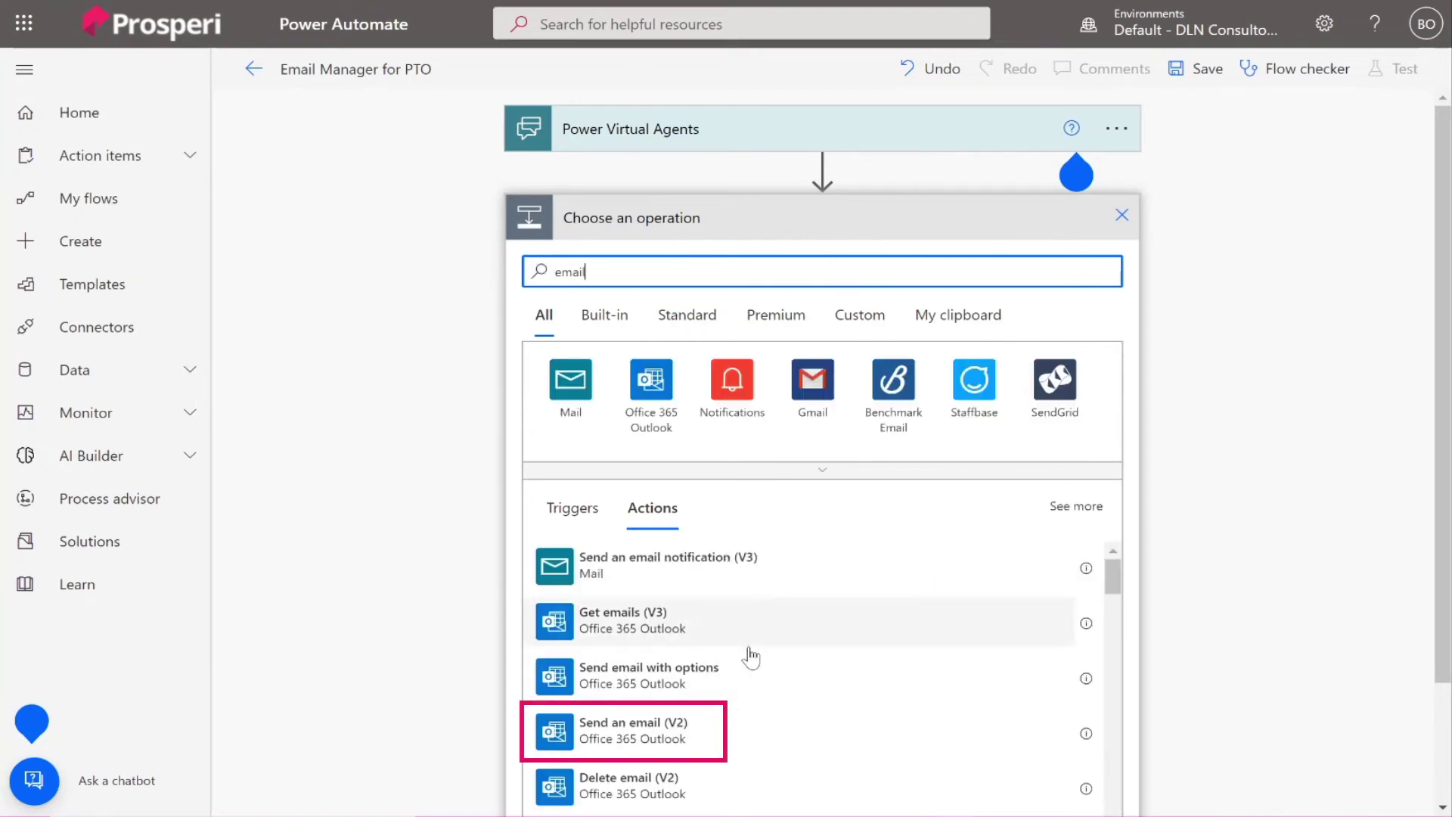
left_click(630, 730)
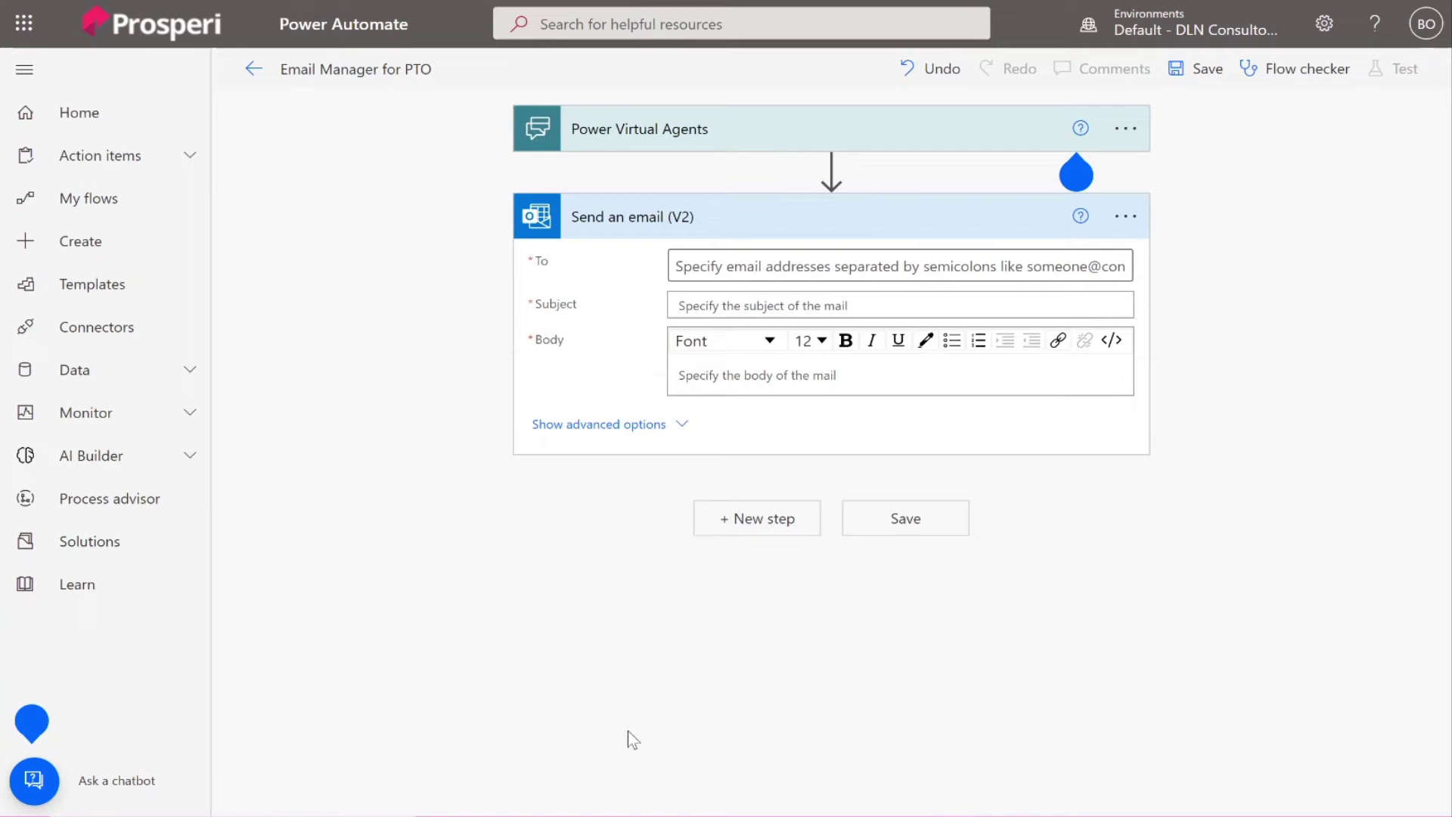
Set the email's To field to the Email input from Dynamic content.
left_click(701, 271)
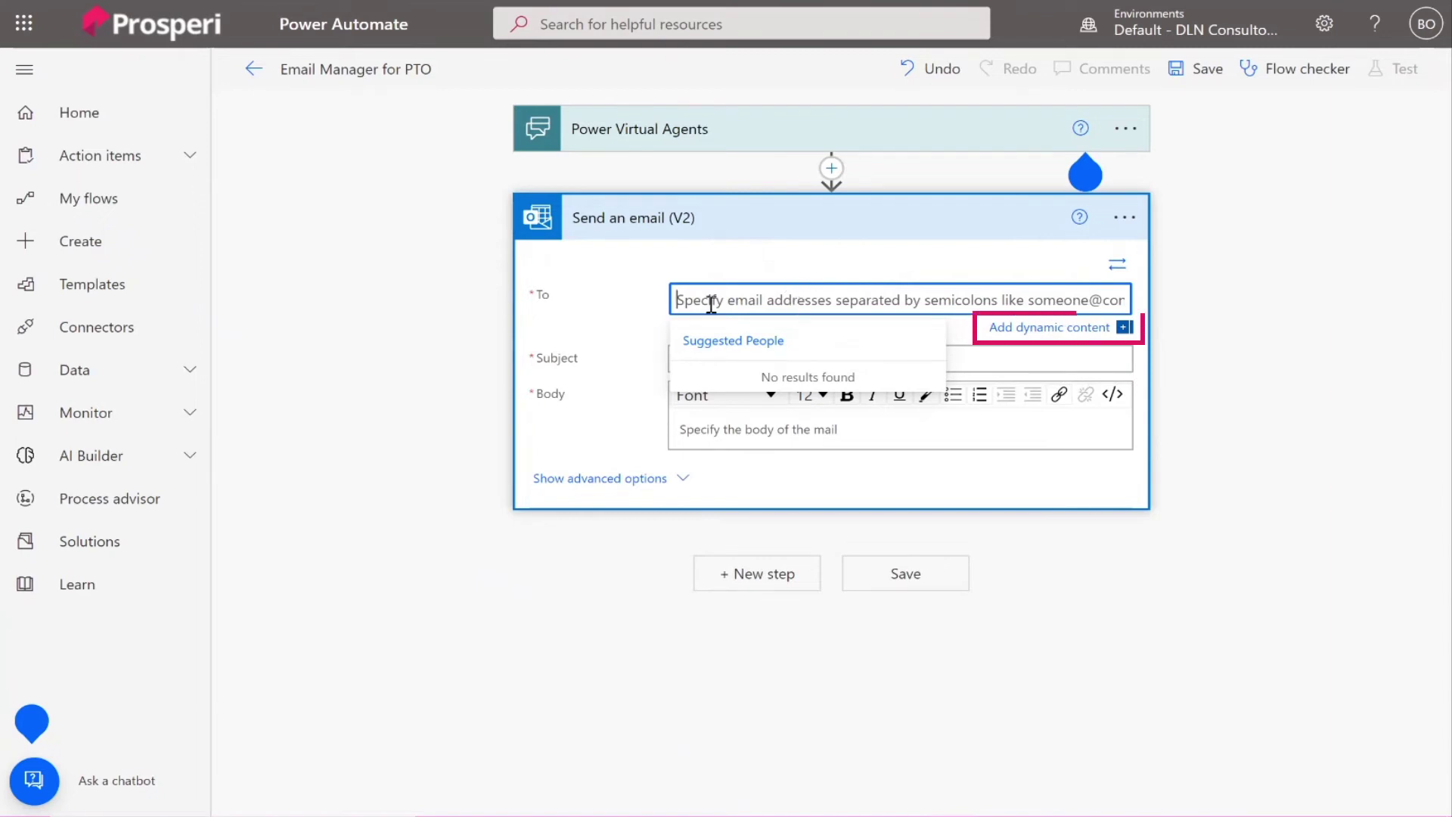
left_click(1049, 327)
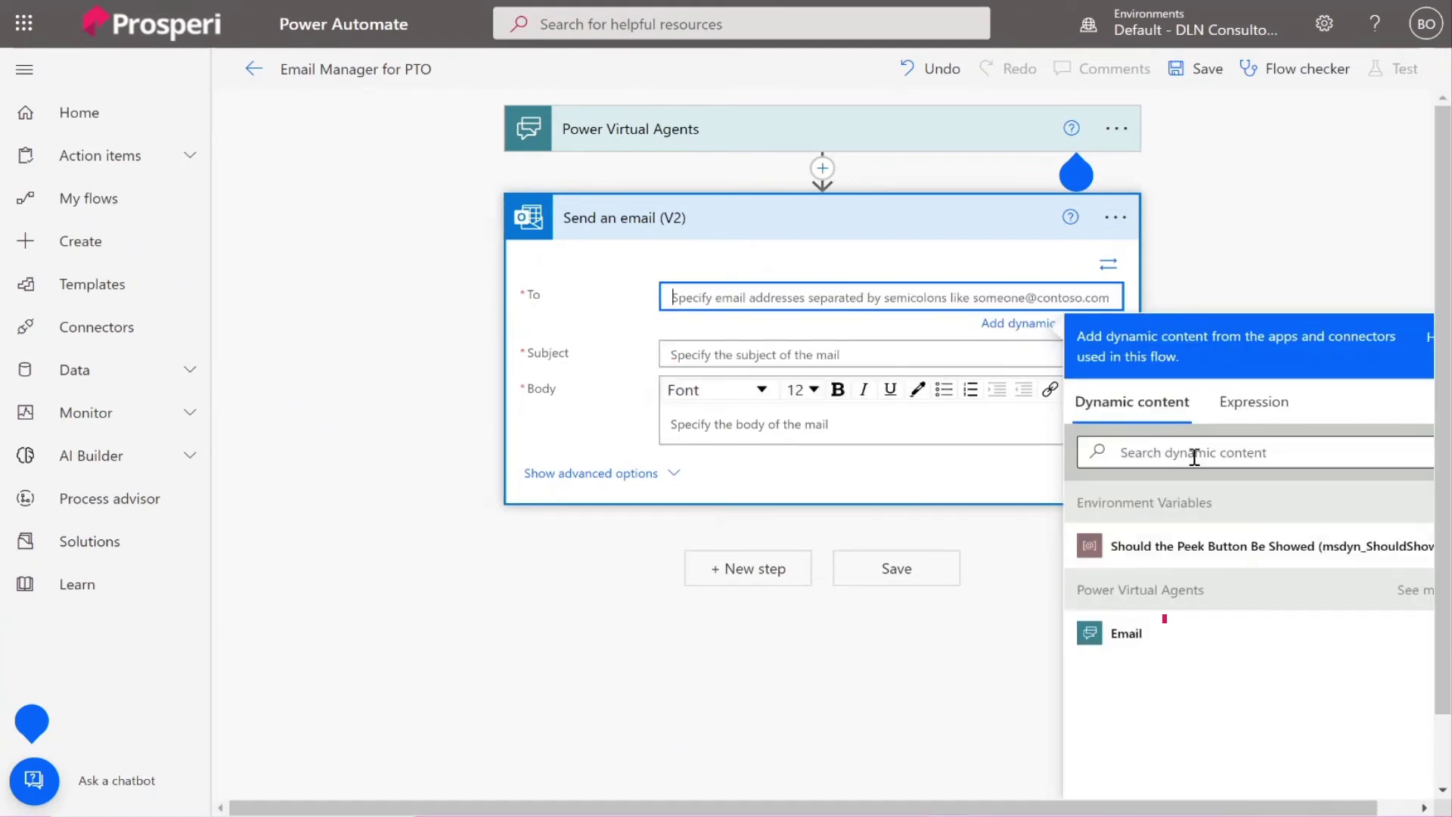
left_click(1124, 637)
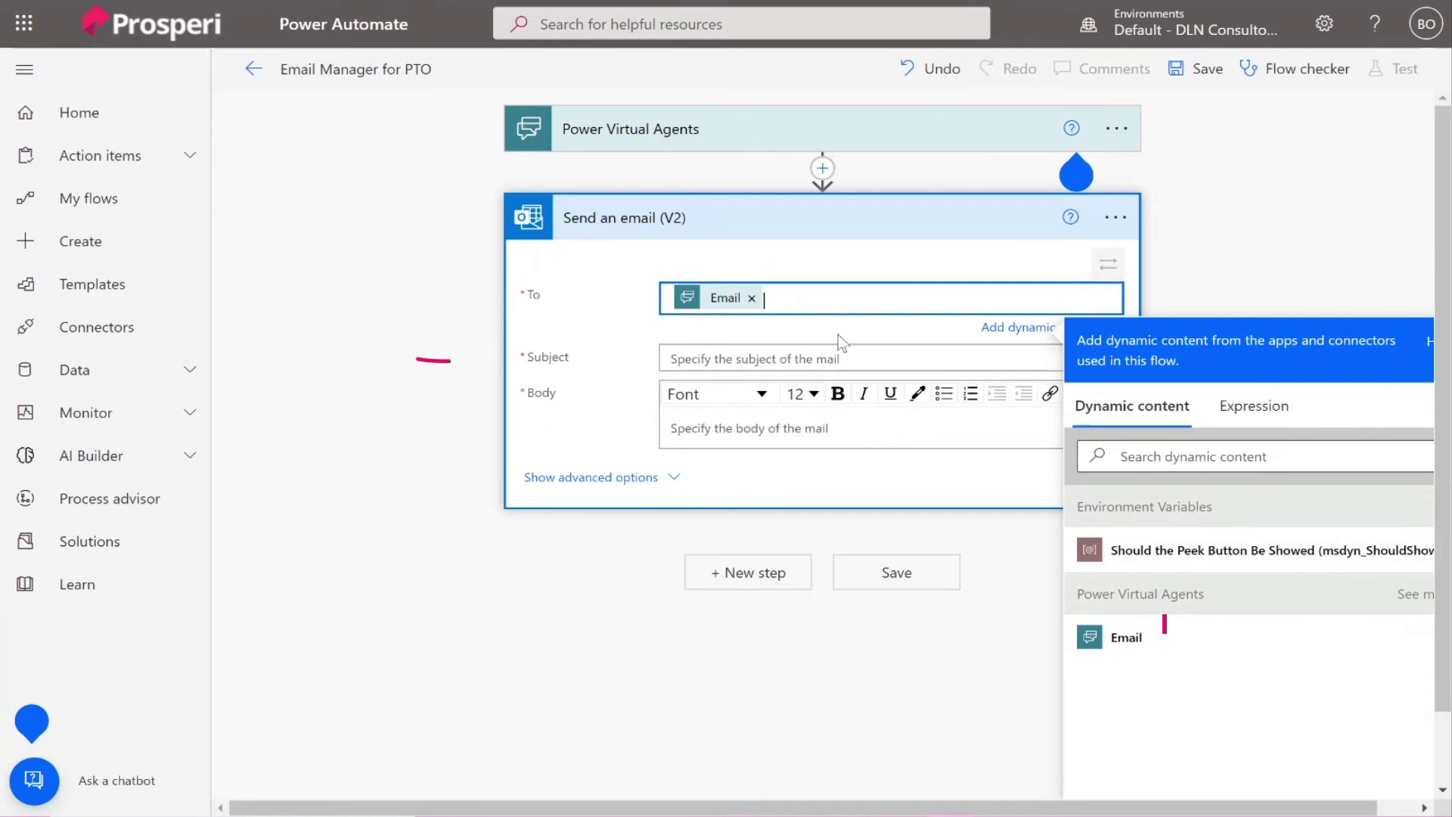
Set the subject to 'New PTO Request from' followed by the Name input.
left_click(873, 360)
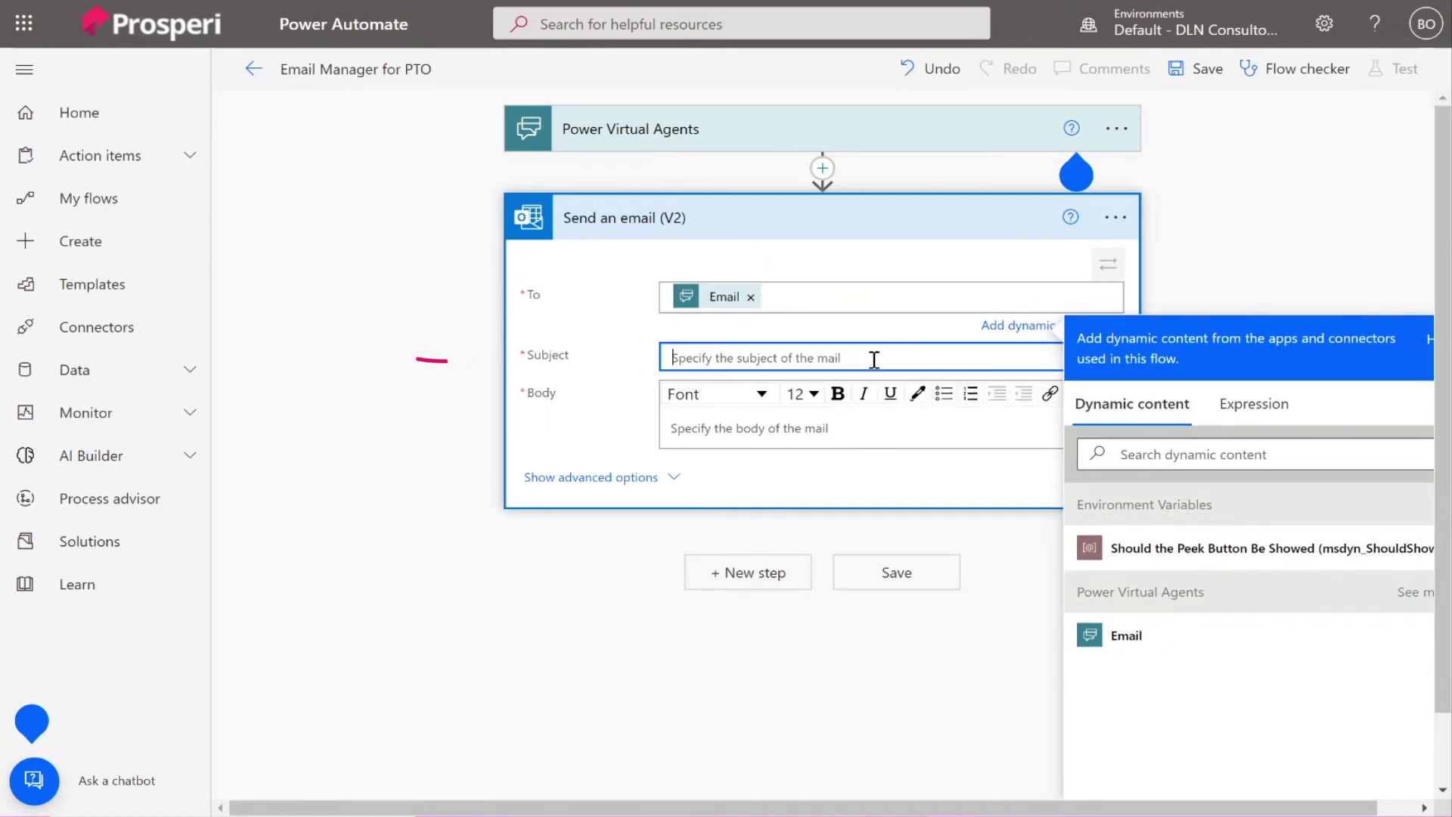
type("New")
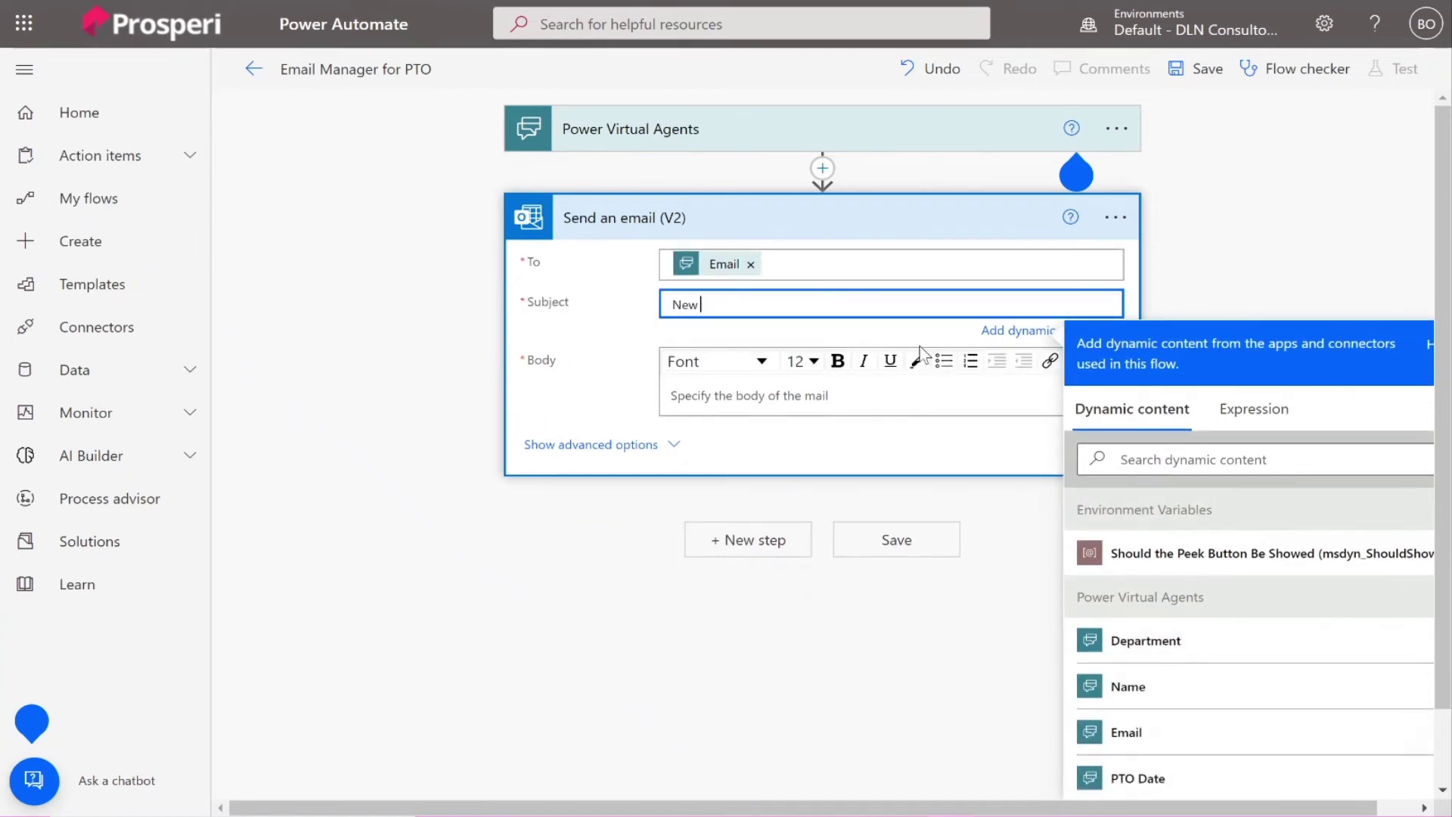
type(" PTO Request from")
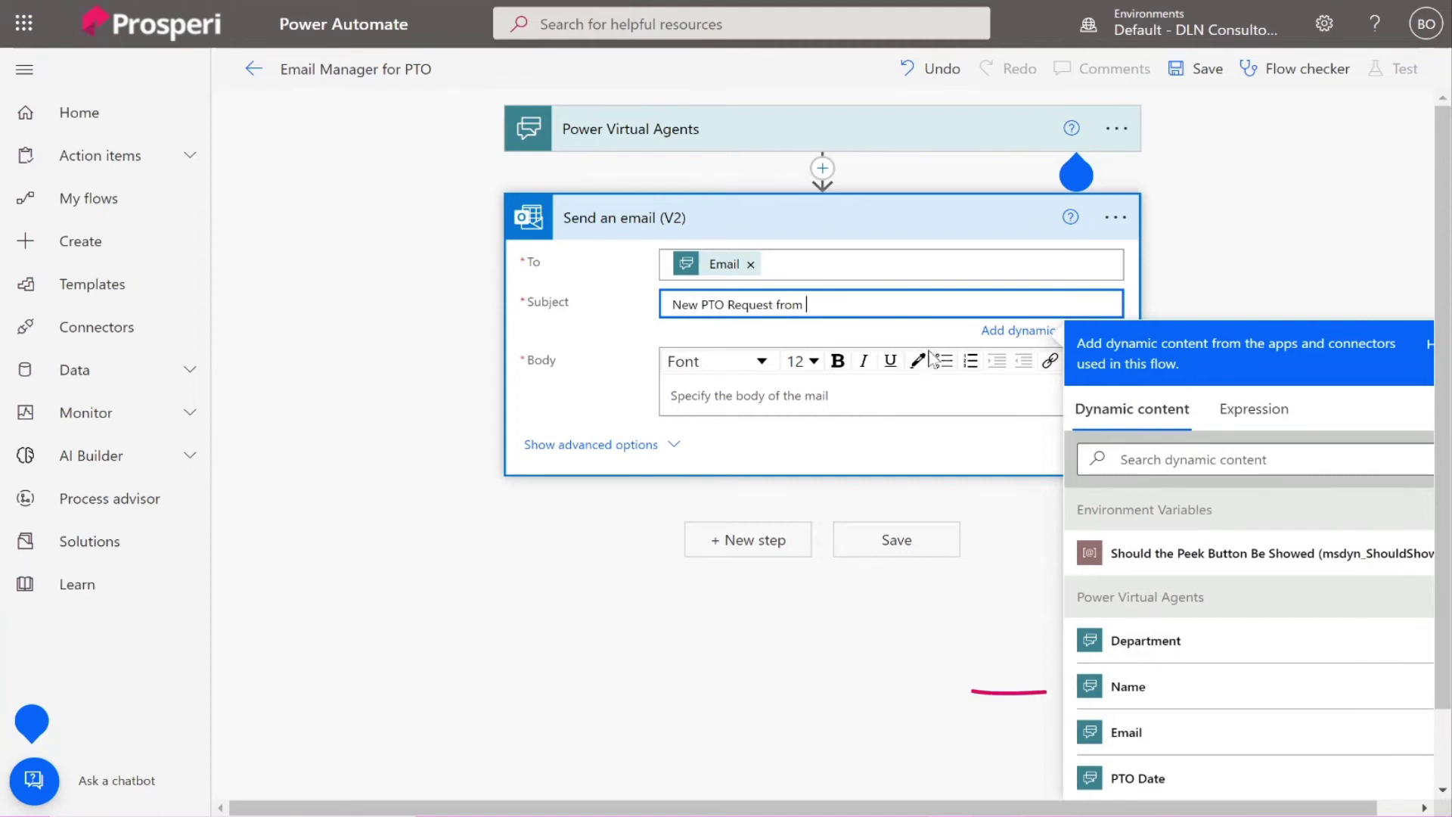
left_click(1186, 700)
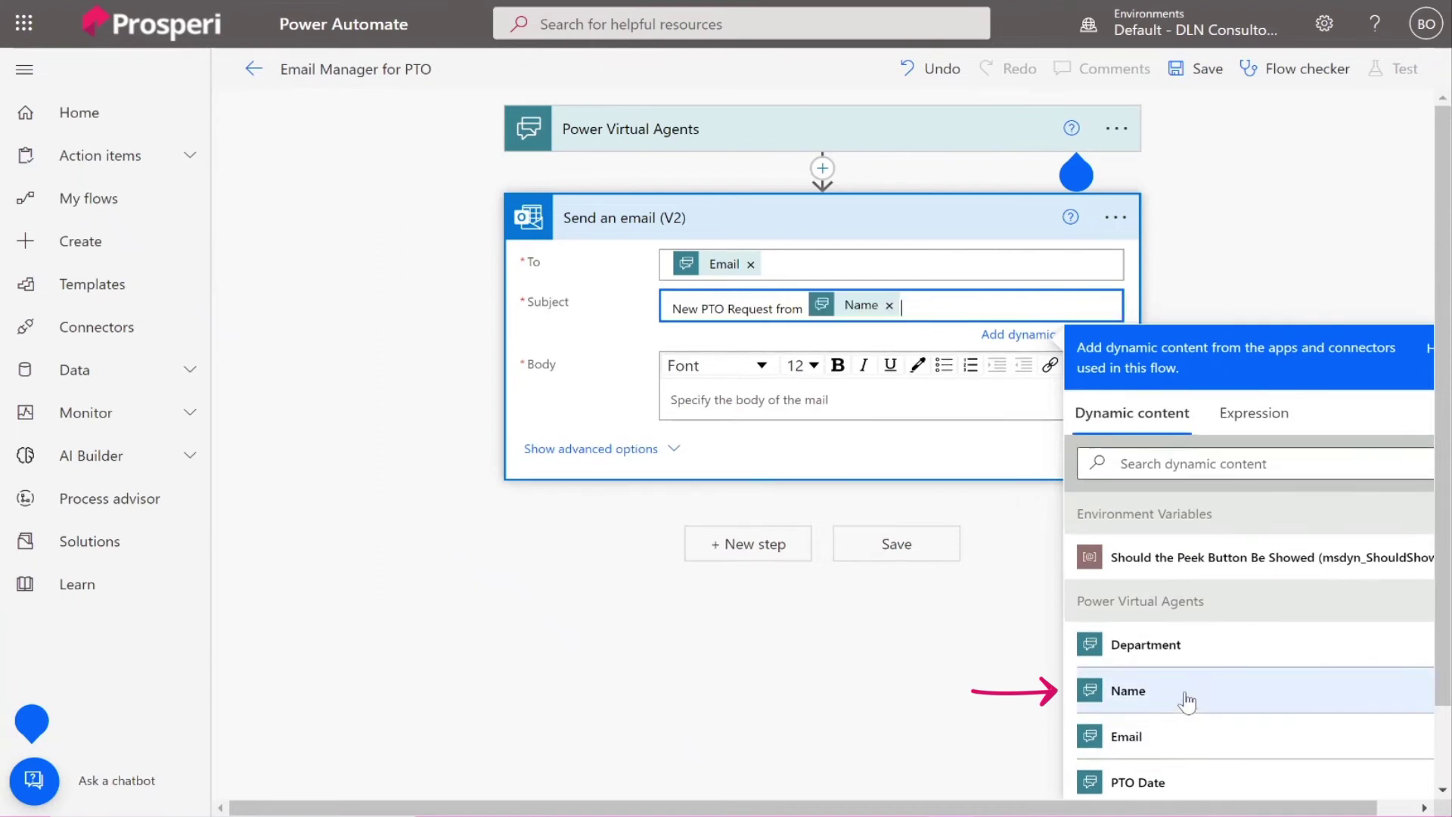
left_click(787, 400)
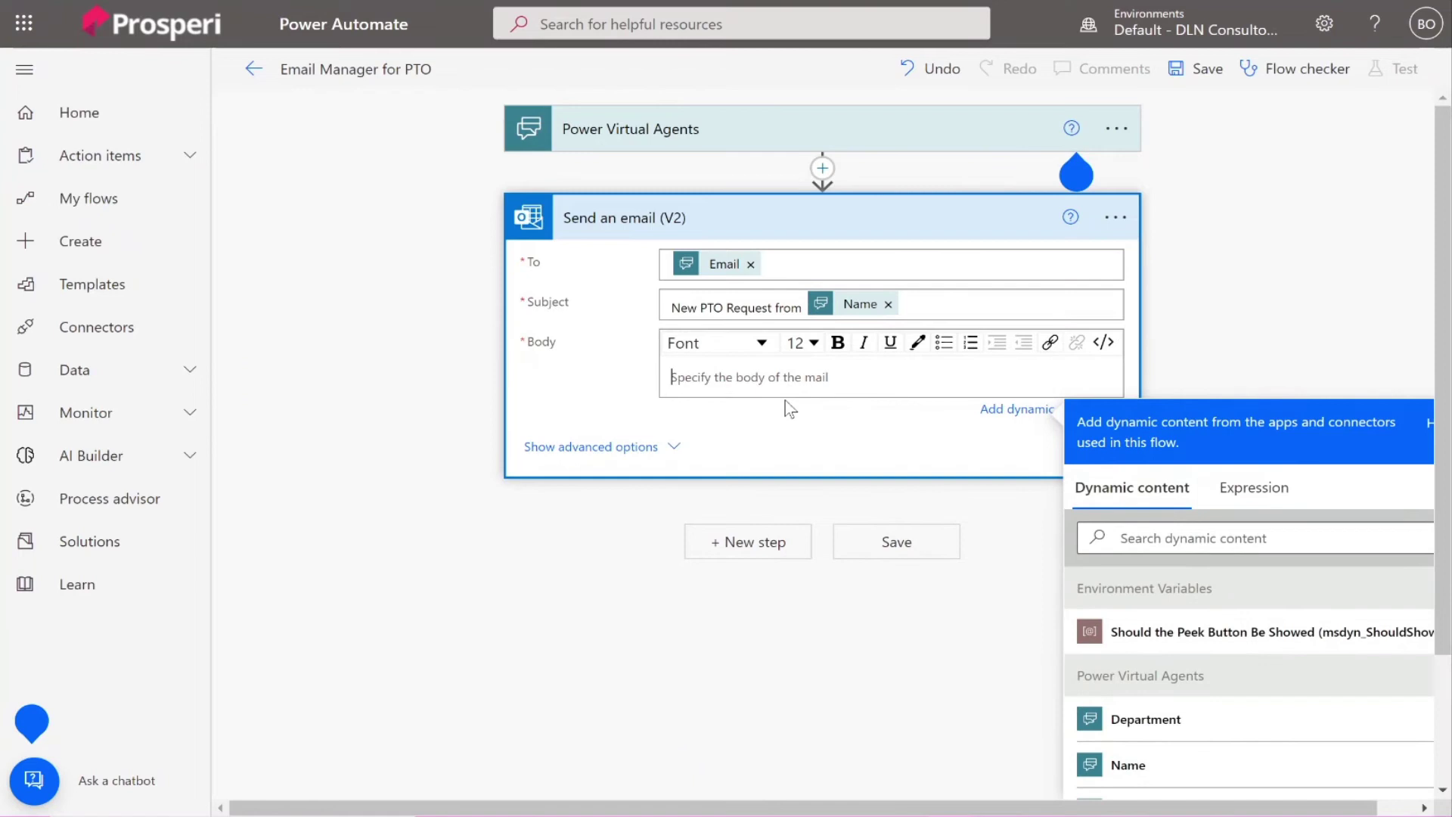
Start the body with 'You have a new PTO request from [Name]. Please see details below:'.
type("You have a new PTO")
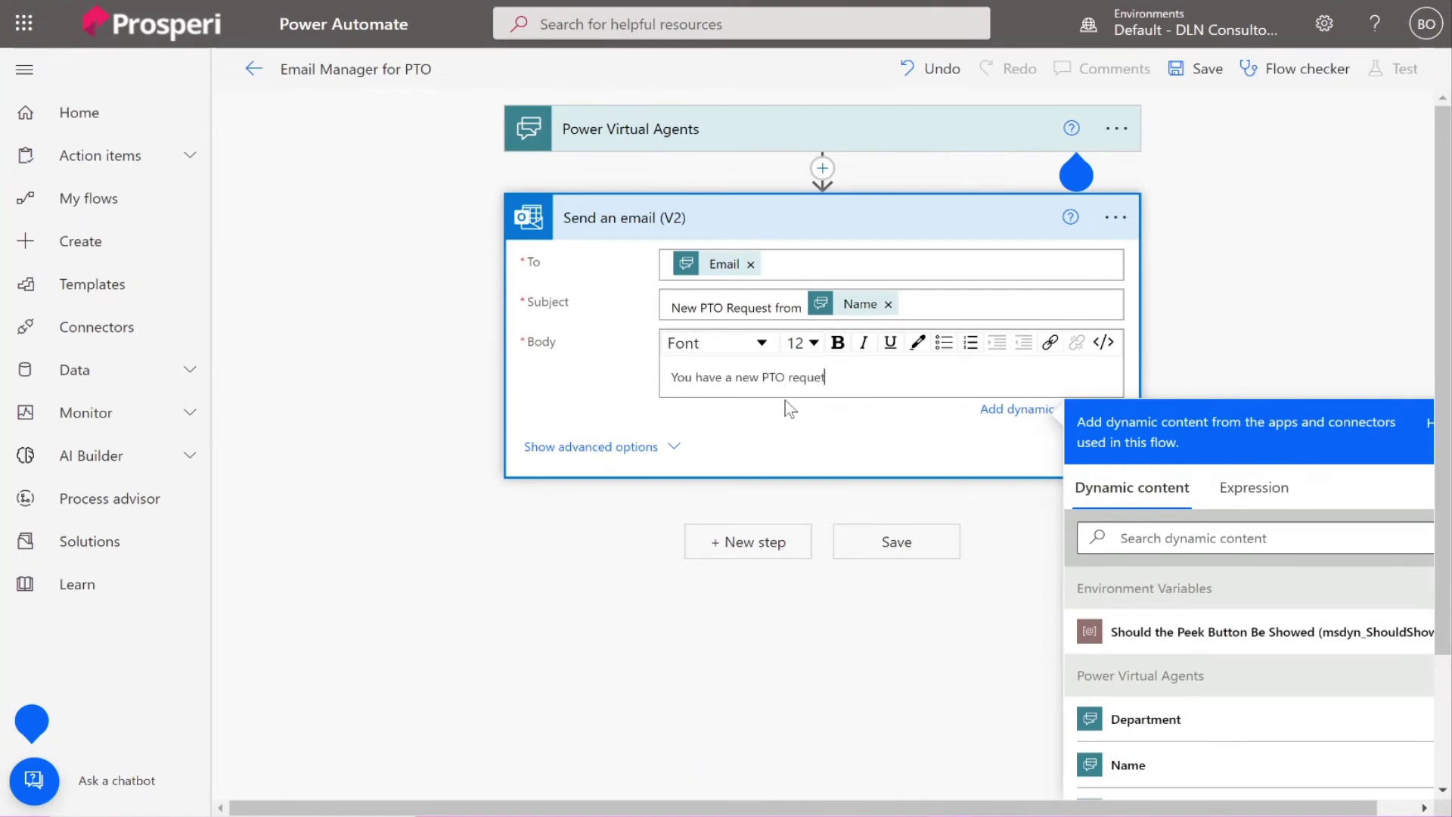
type(" request from")
left_click(1228, 770)
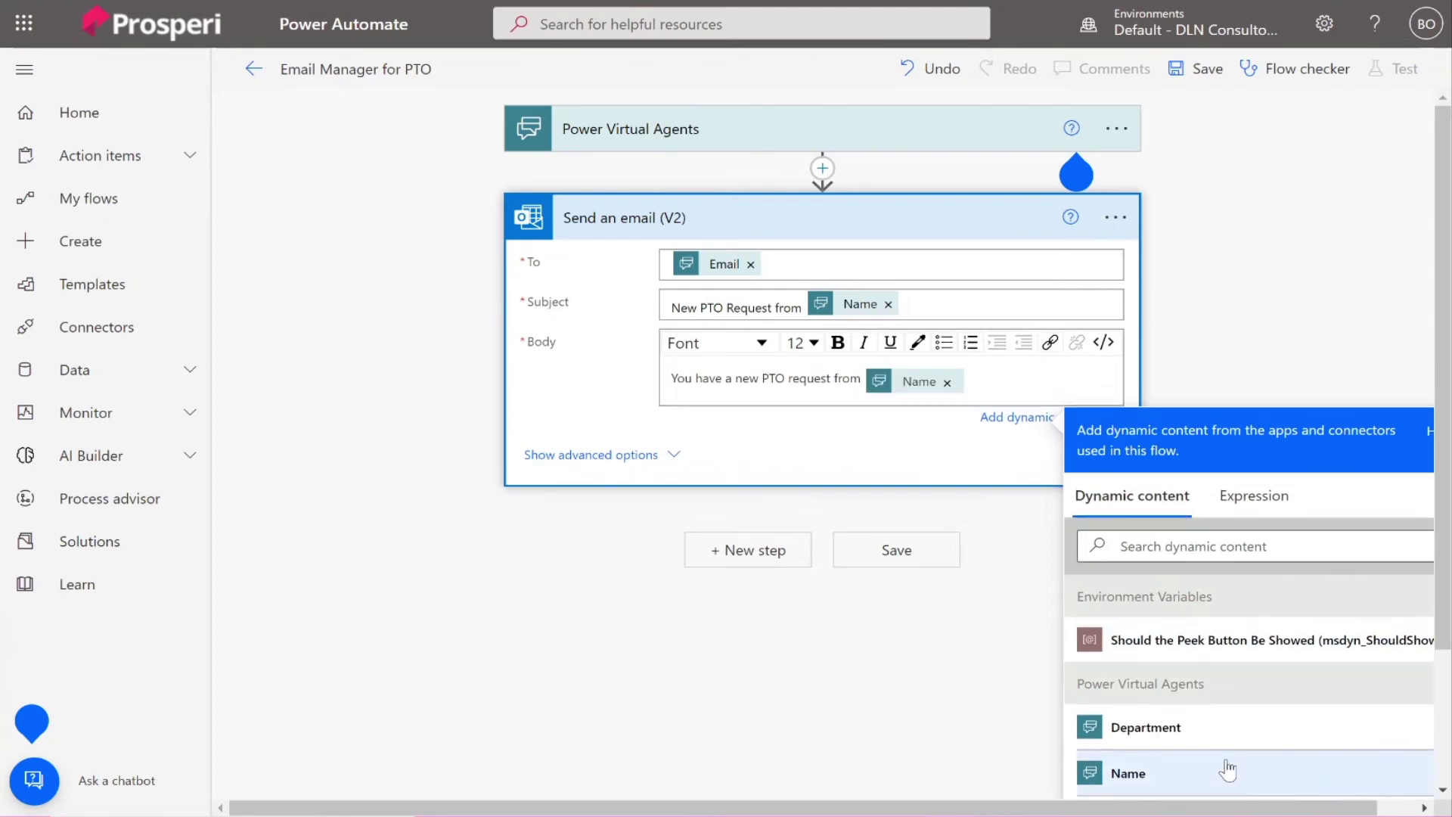
type(". Please see details below:")
key("Return")
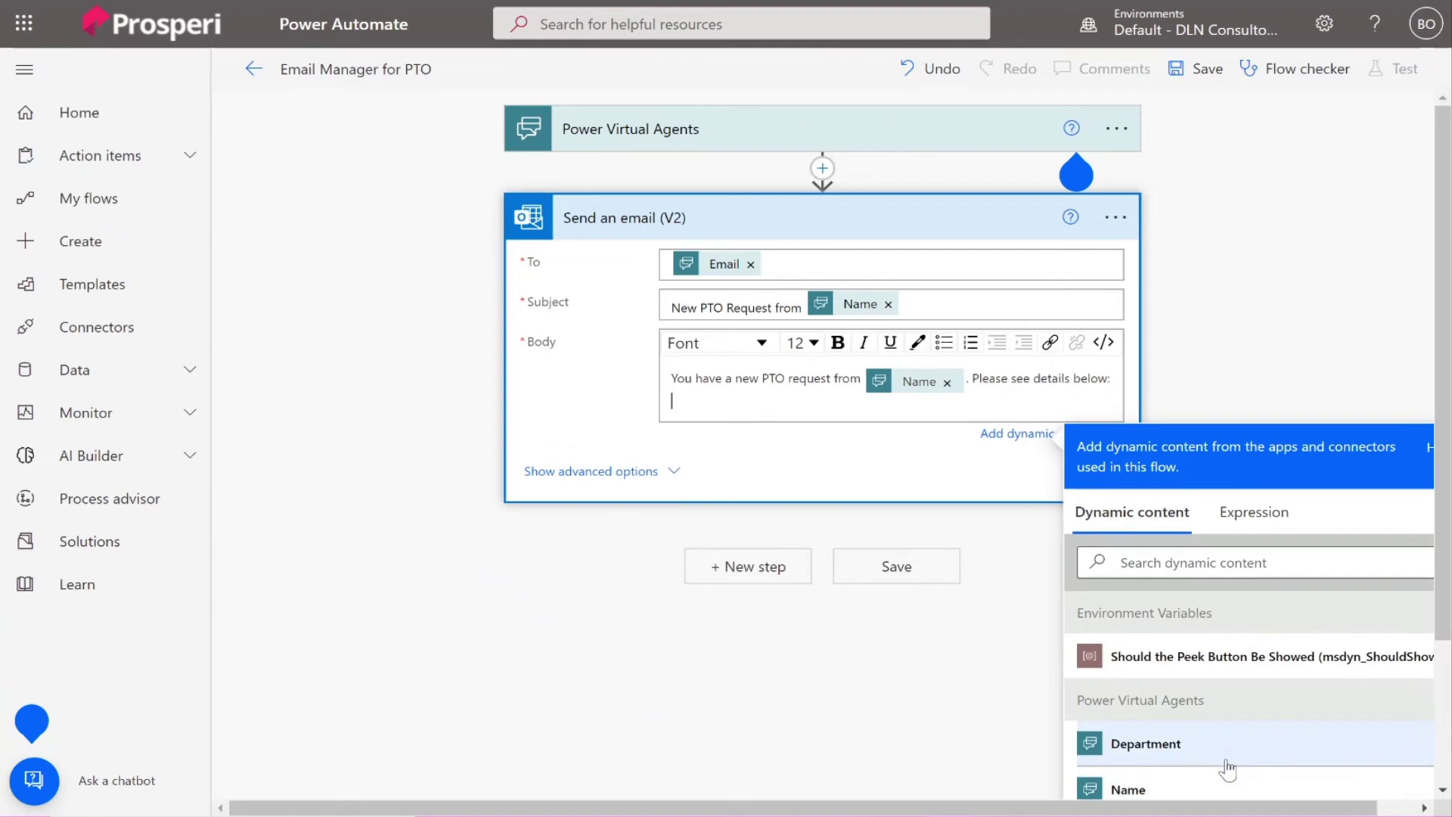
Add Department, PTO Date and PTO Reason lines to the body and save the flow.
scroll(1225, 648, "down", 1)
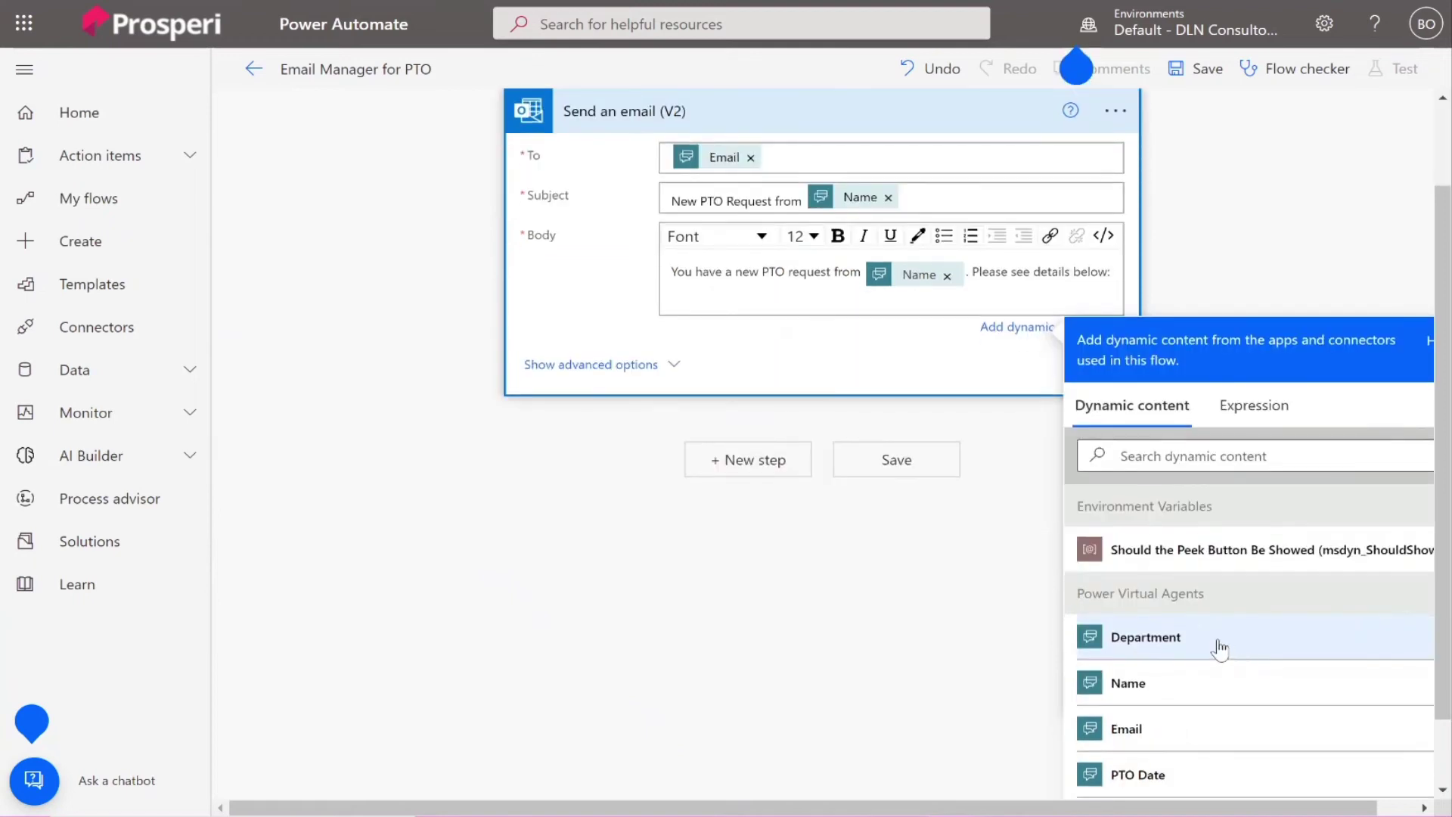
left_click(1210, 639)
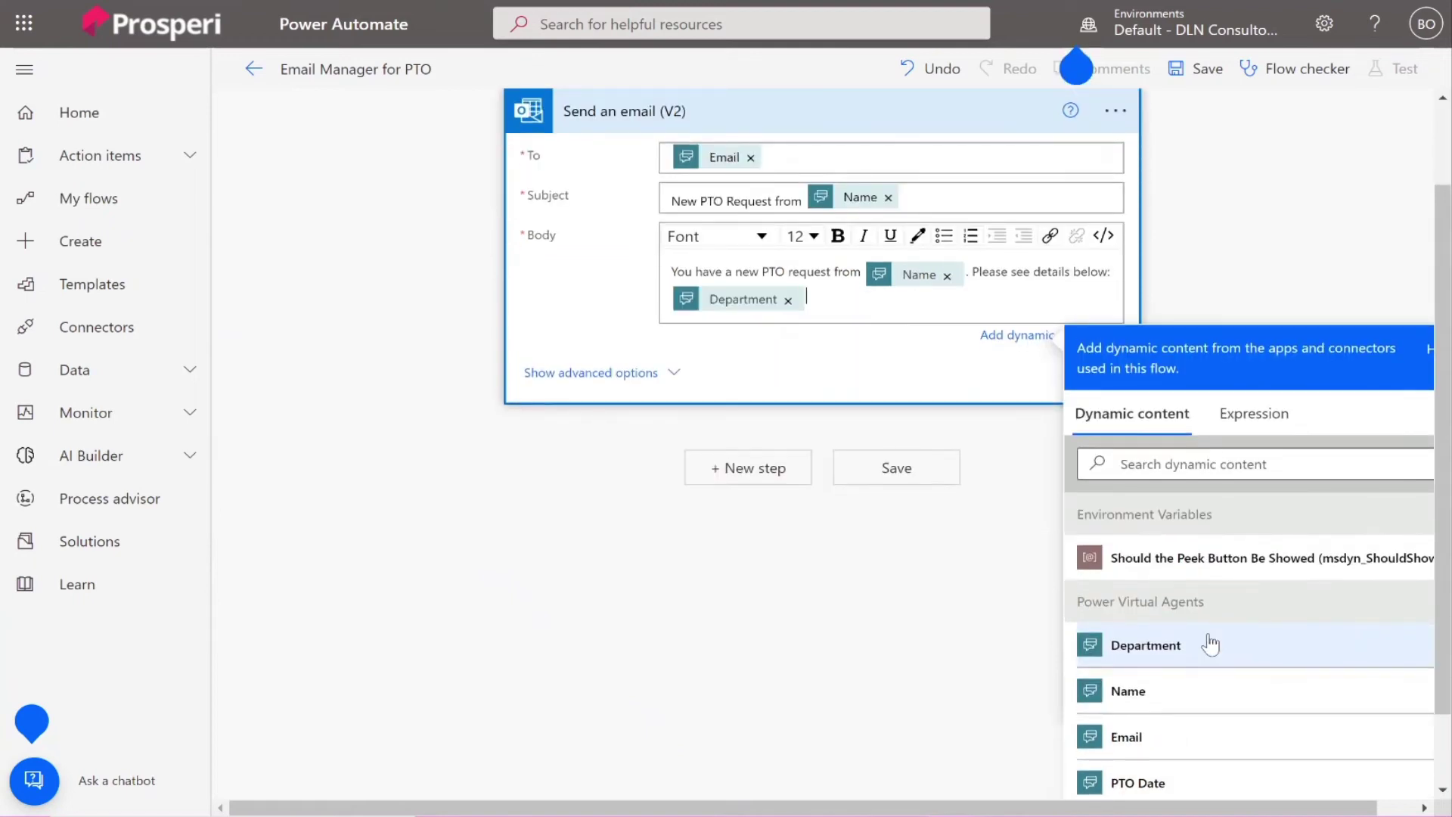
key("Return")
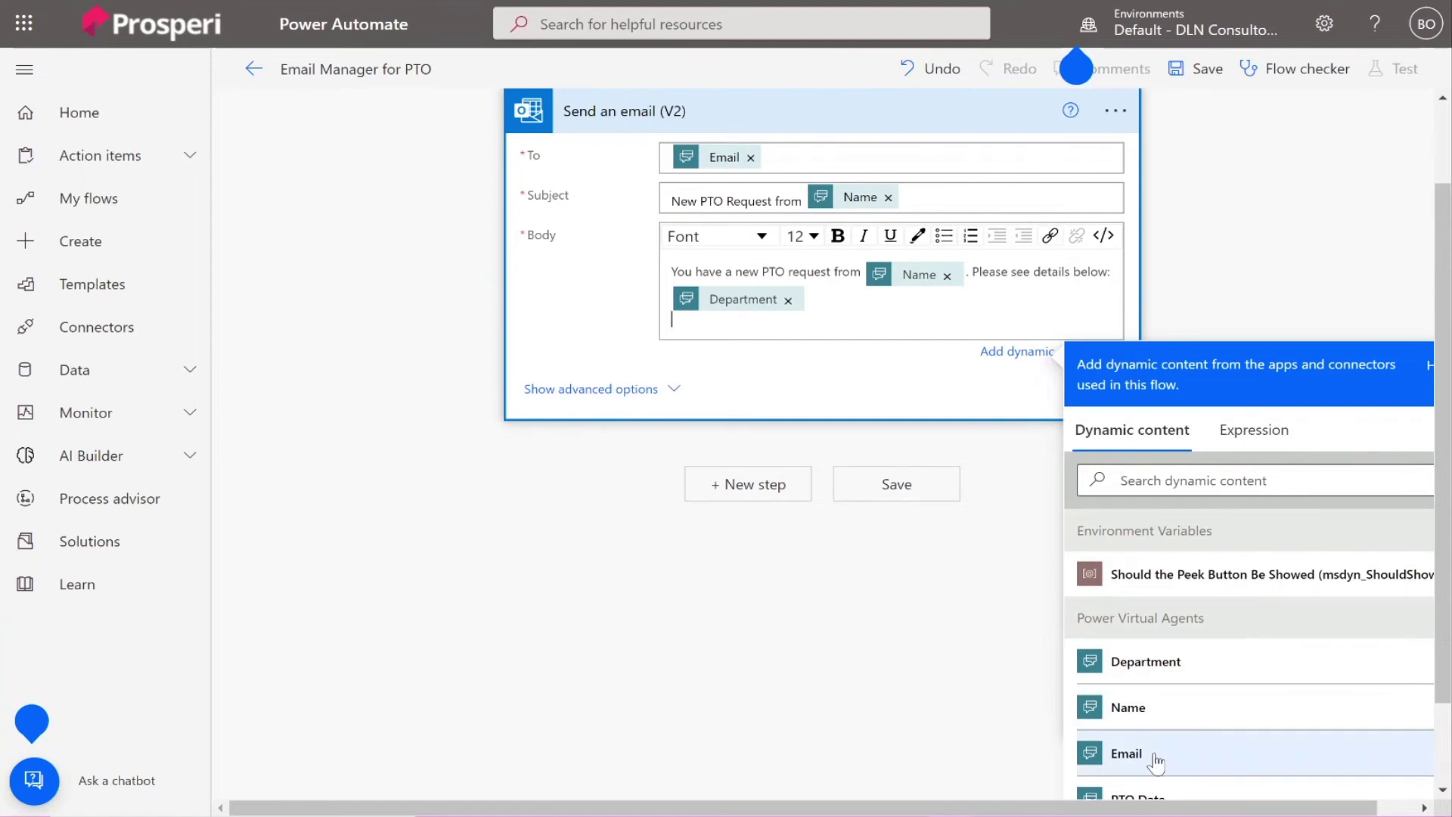
left_click(1156, 762)
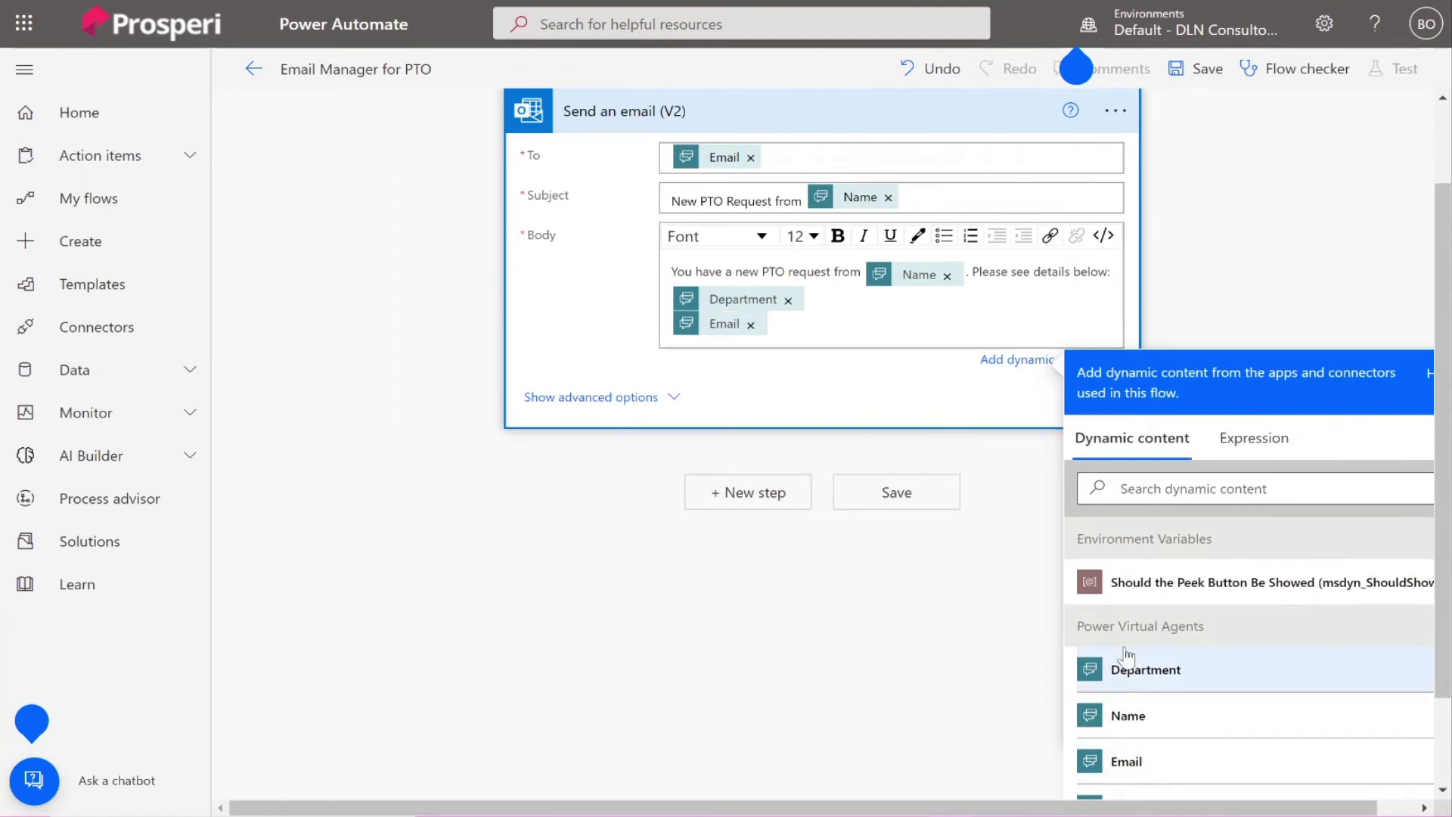
left_click(753, 327)
scroll(1164, 600, "down", 2)
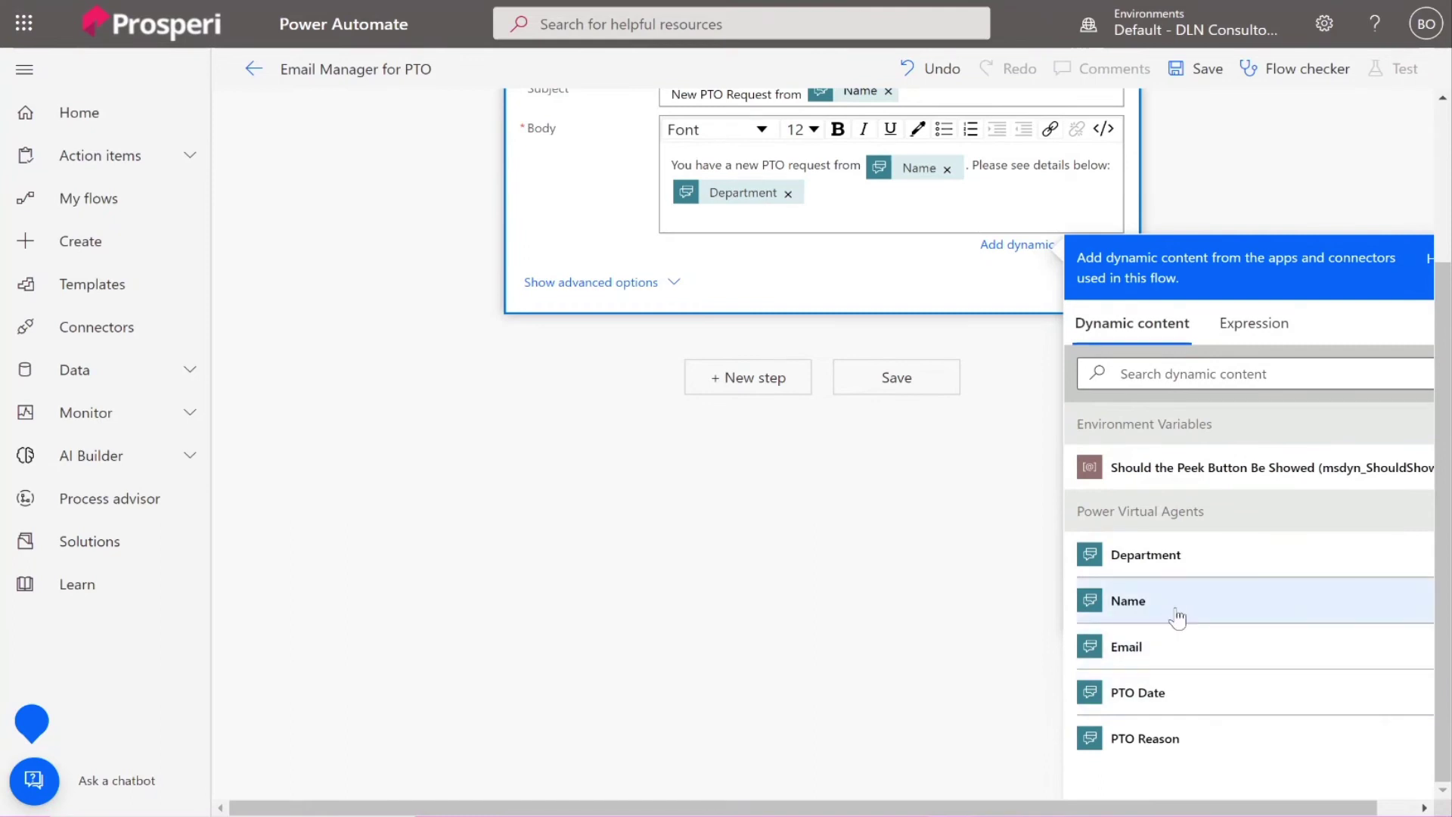
left_click(1188, 705)
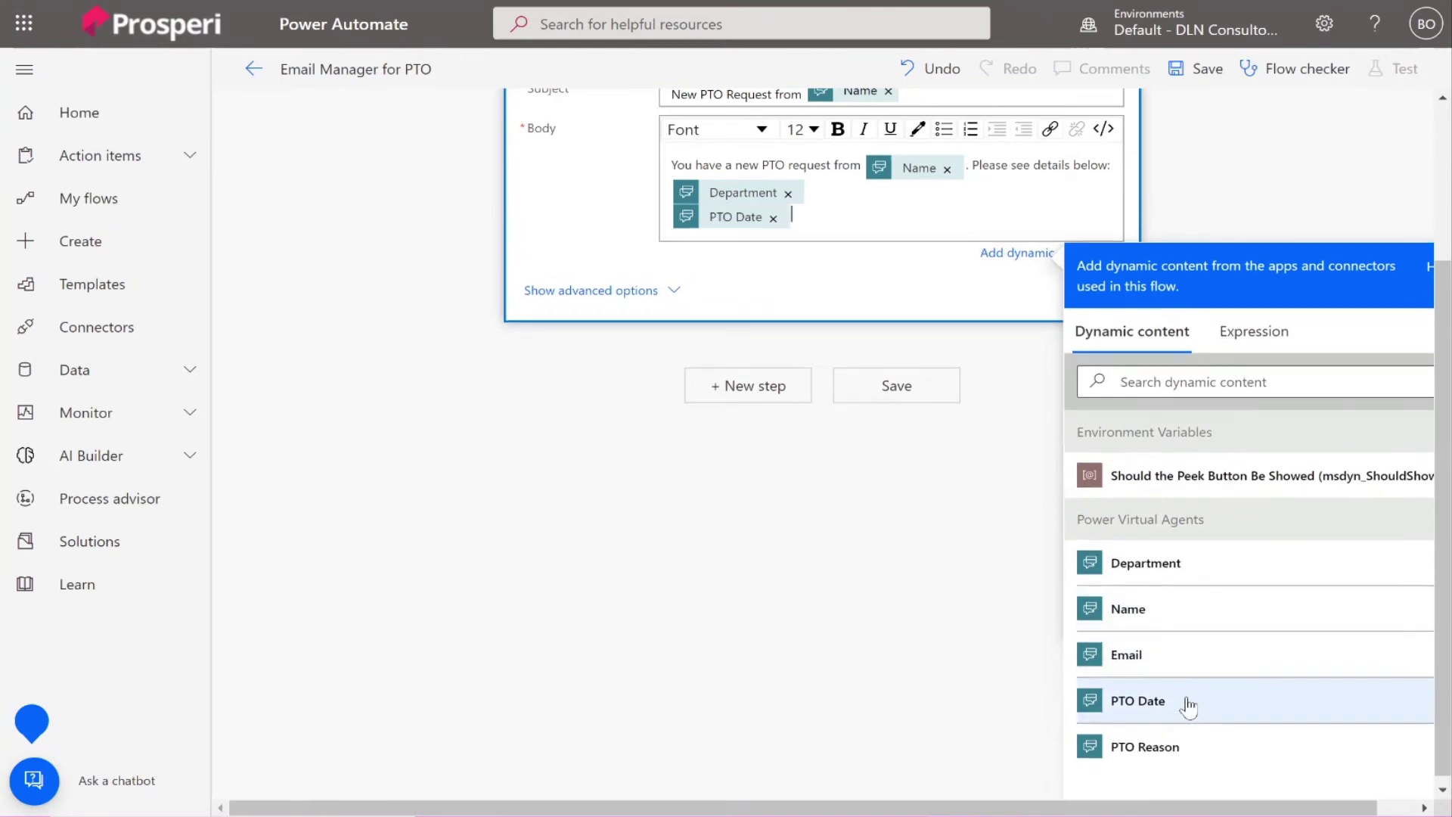
left_click(1178, 764)
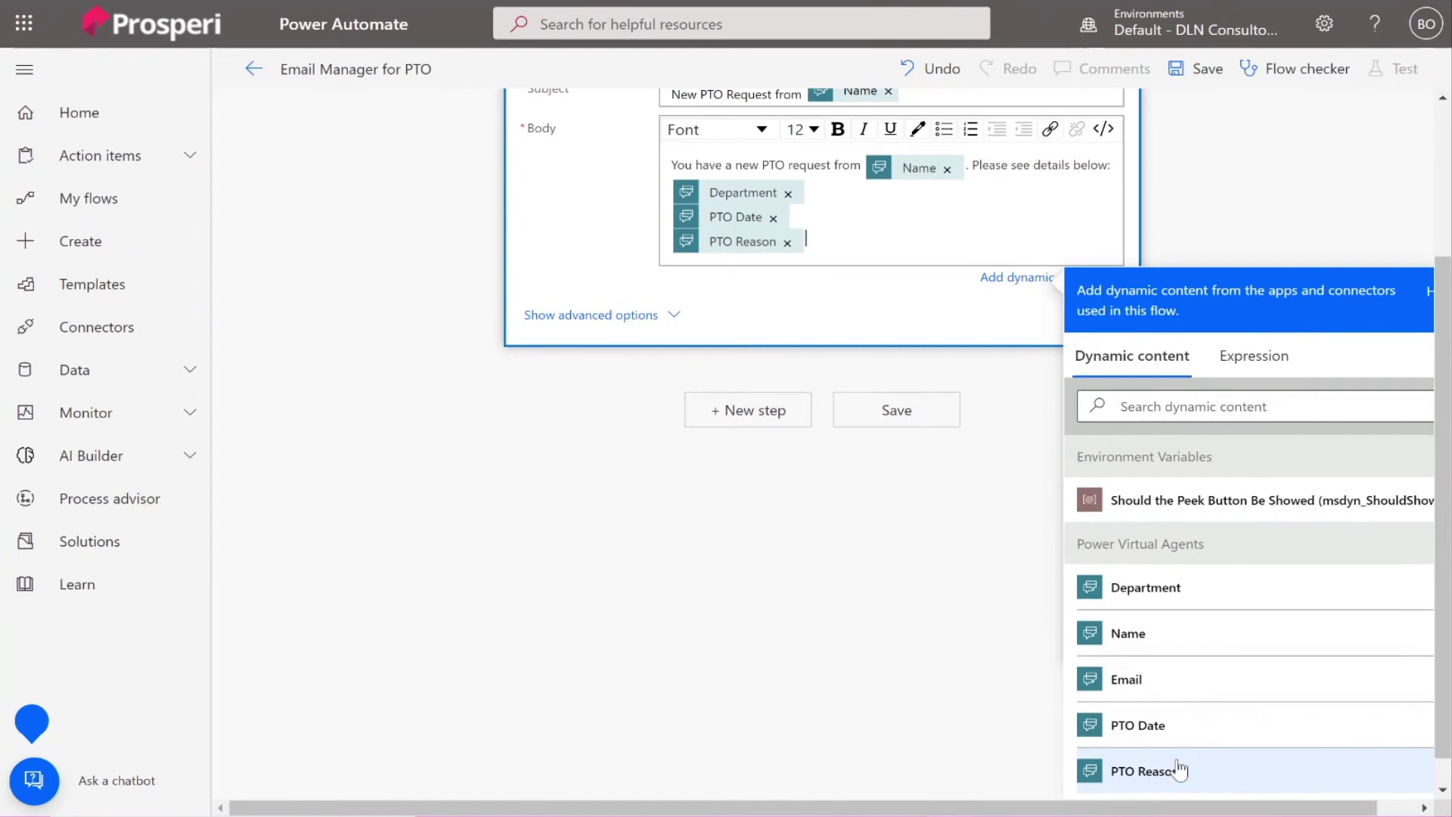
scroll(691, 412, "up", 3)
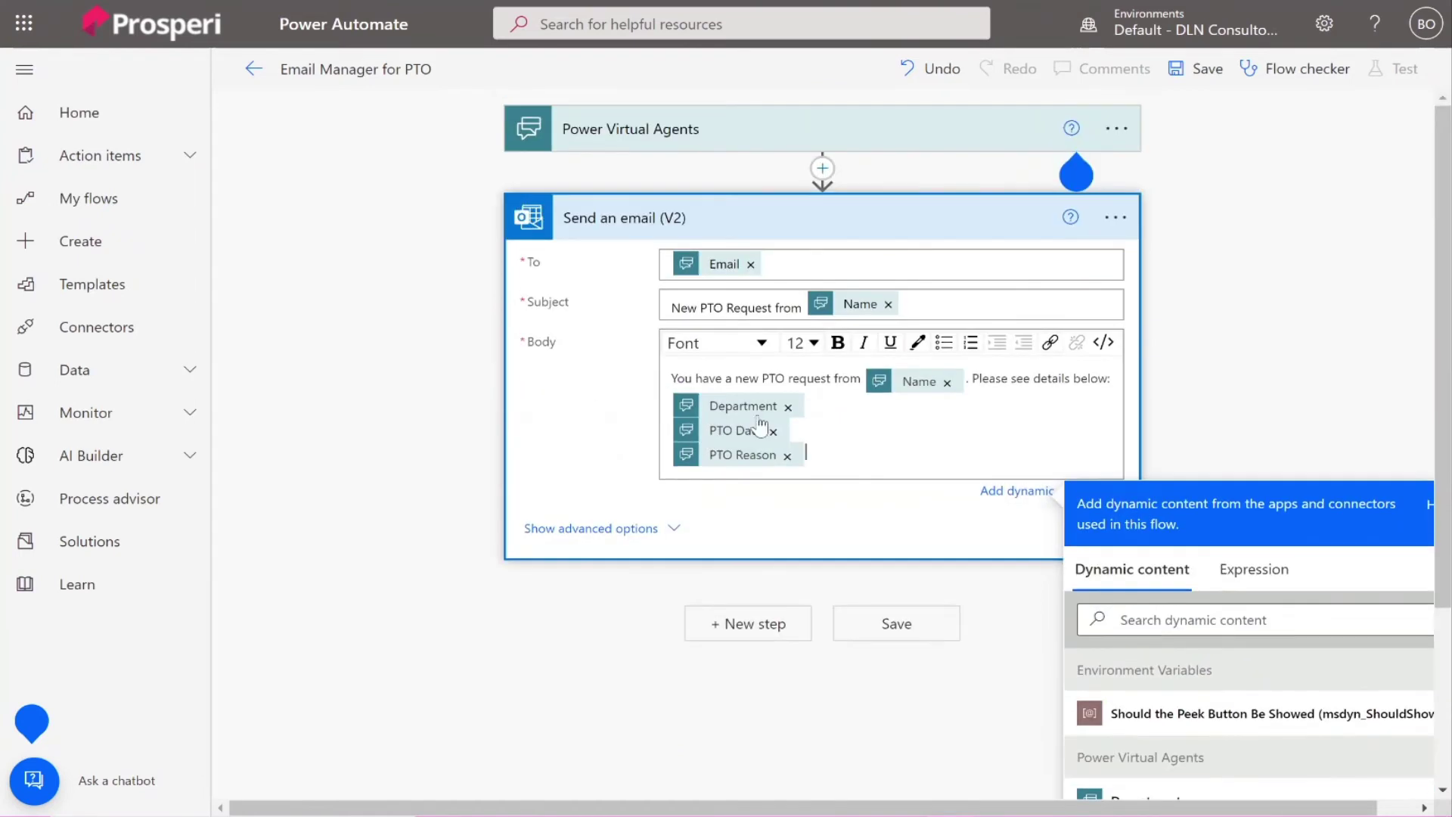
scroll(900, 370, "down", 1)
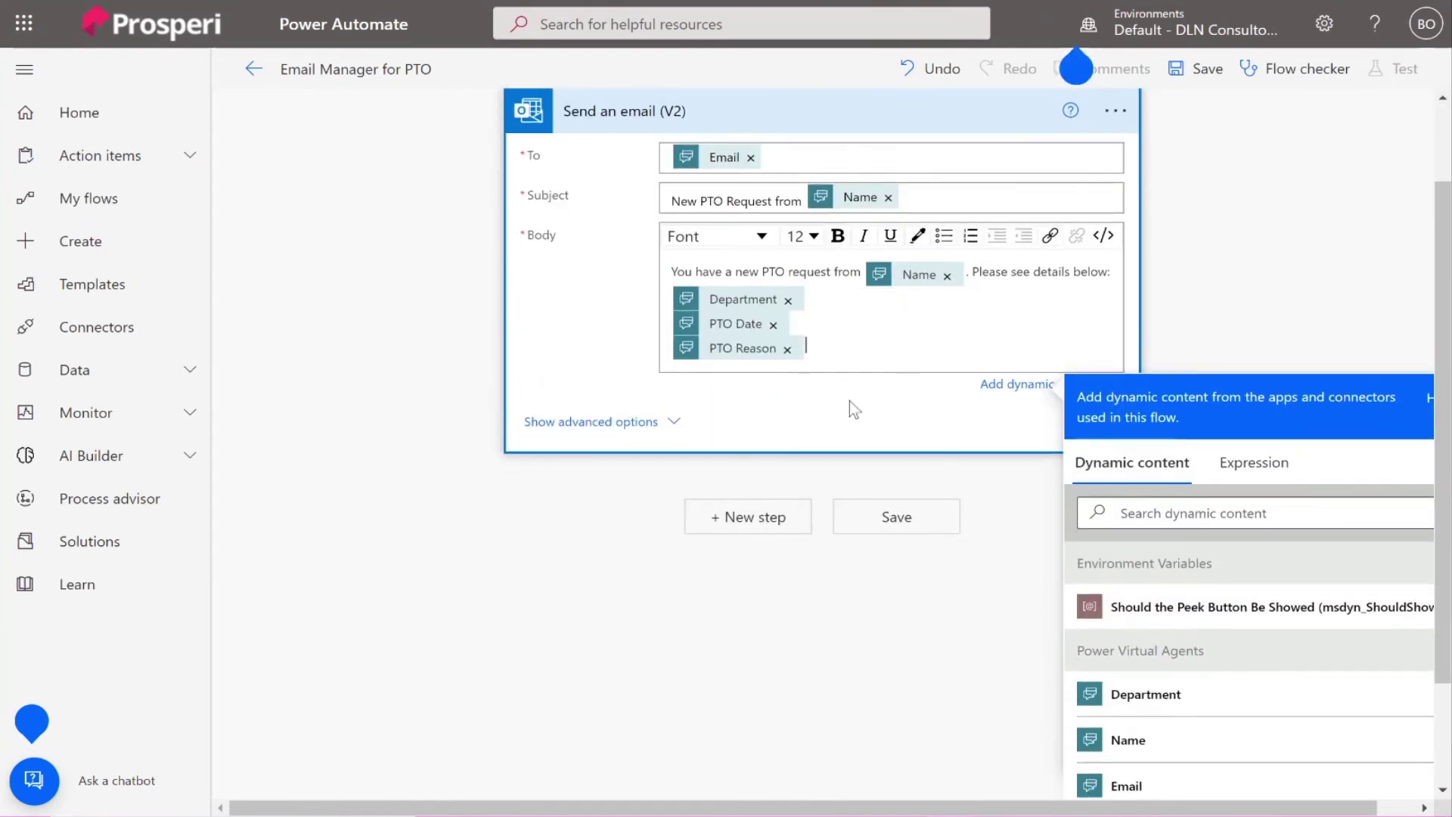
left_click(898, 522)
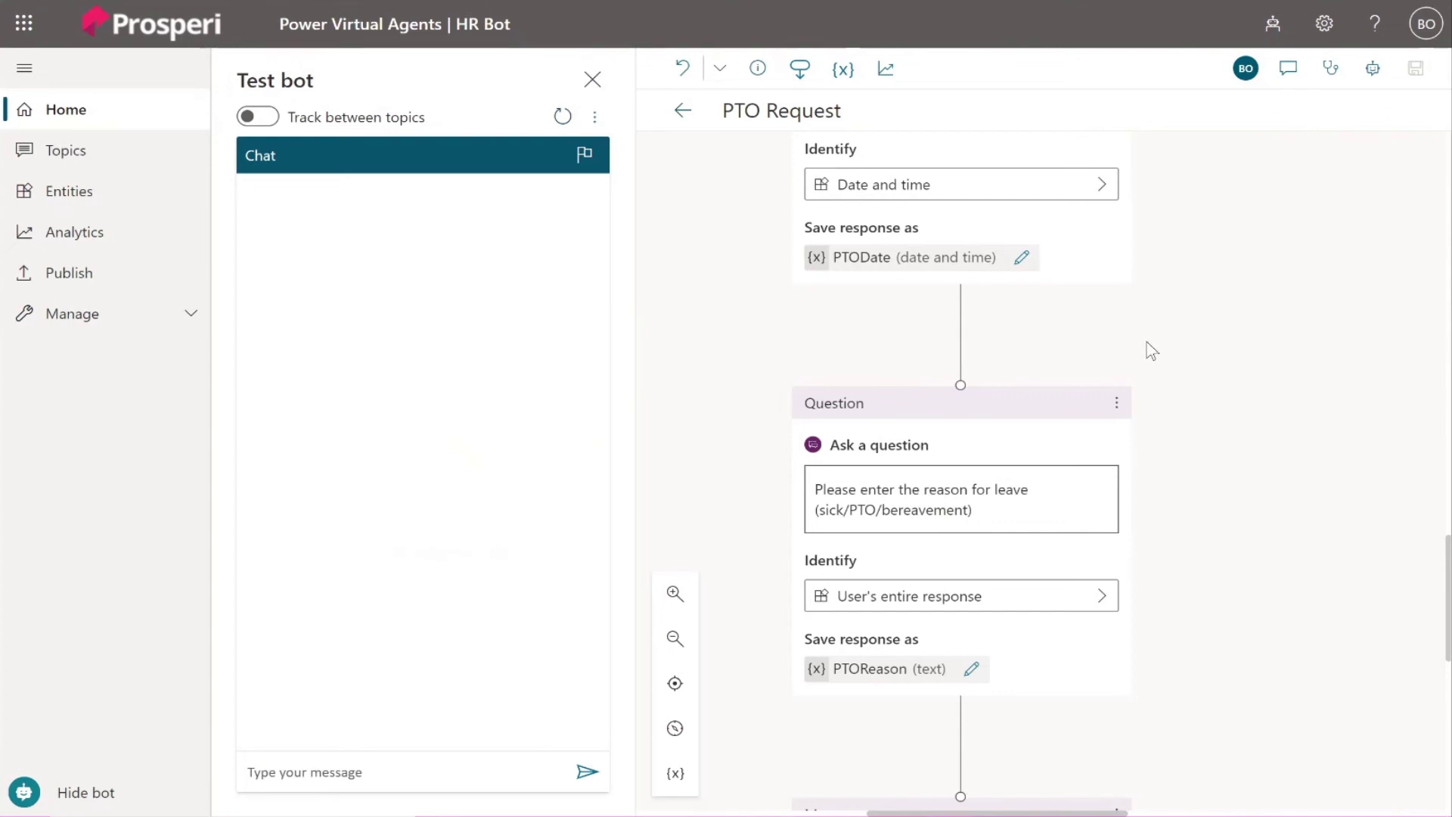
Scroll the PTO Request topic to the thank-you message and End of Conversation nodes.
scroll(1150, 349, "down", 10)
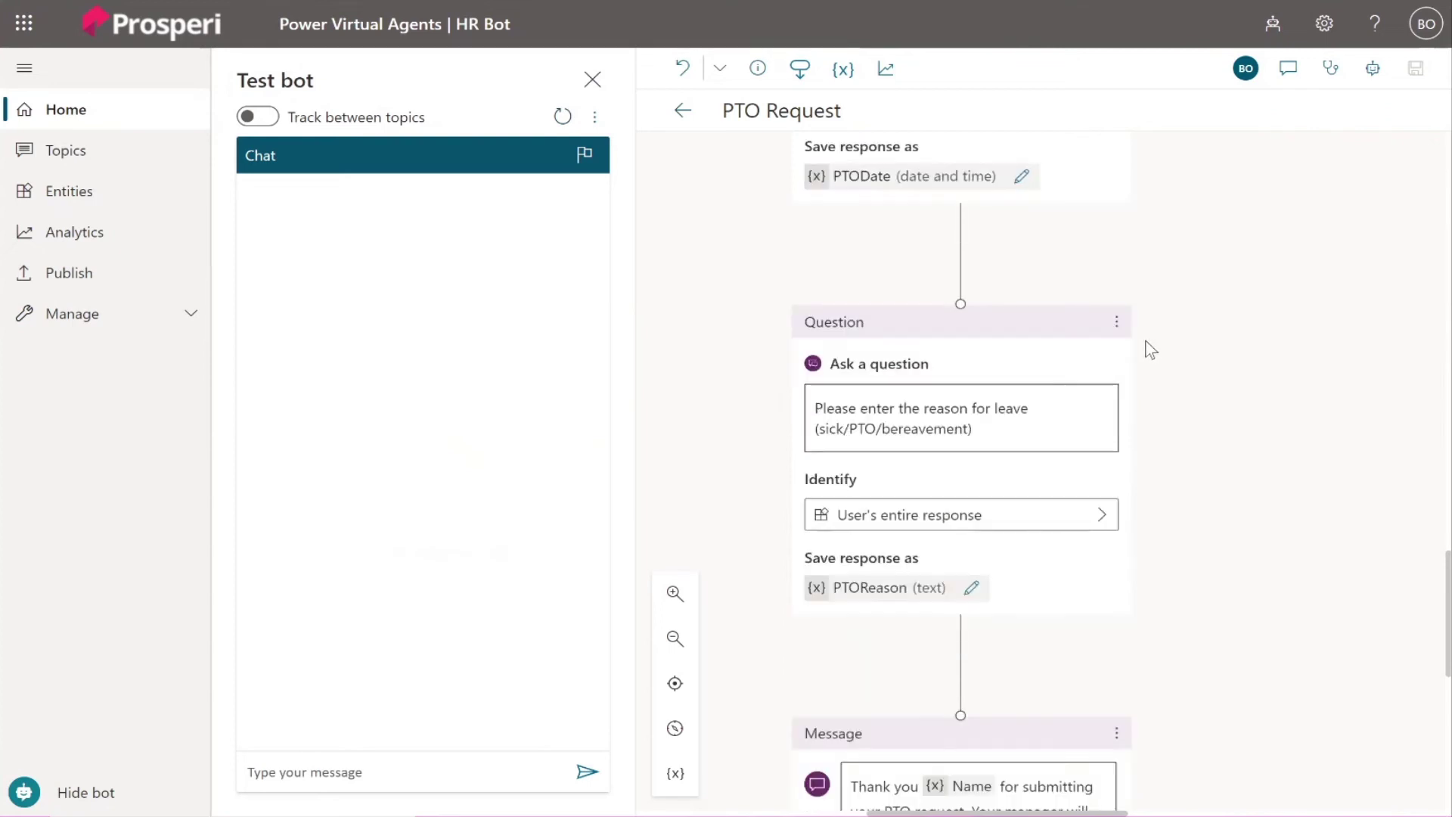
scroll(1150, 349, "up", 4)
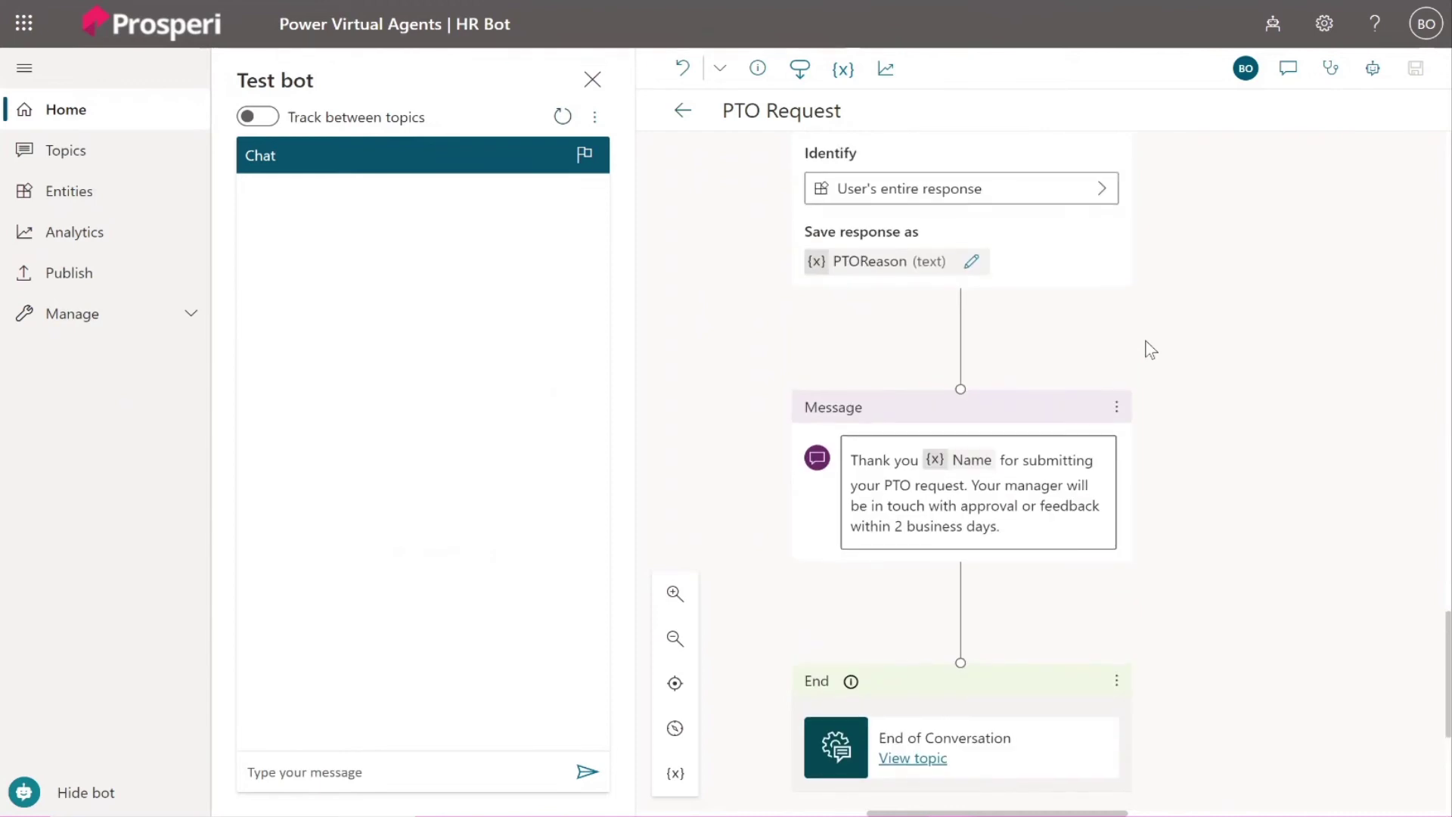
scroll(1134, 341, "up", 3)
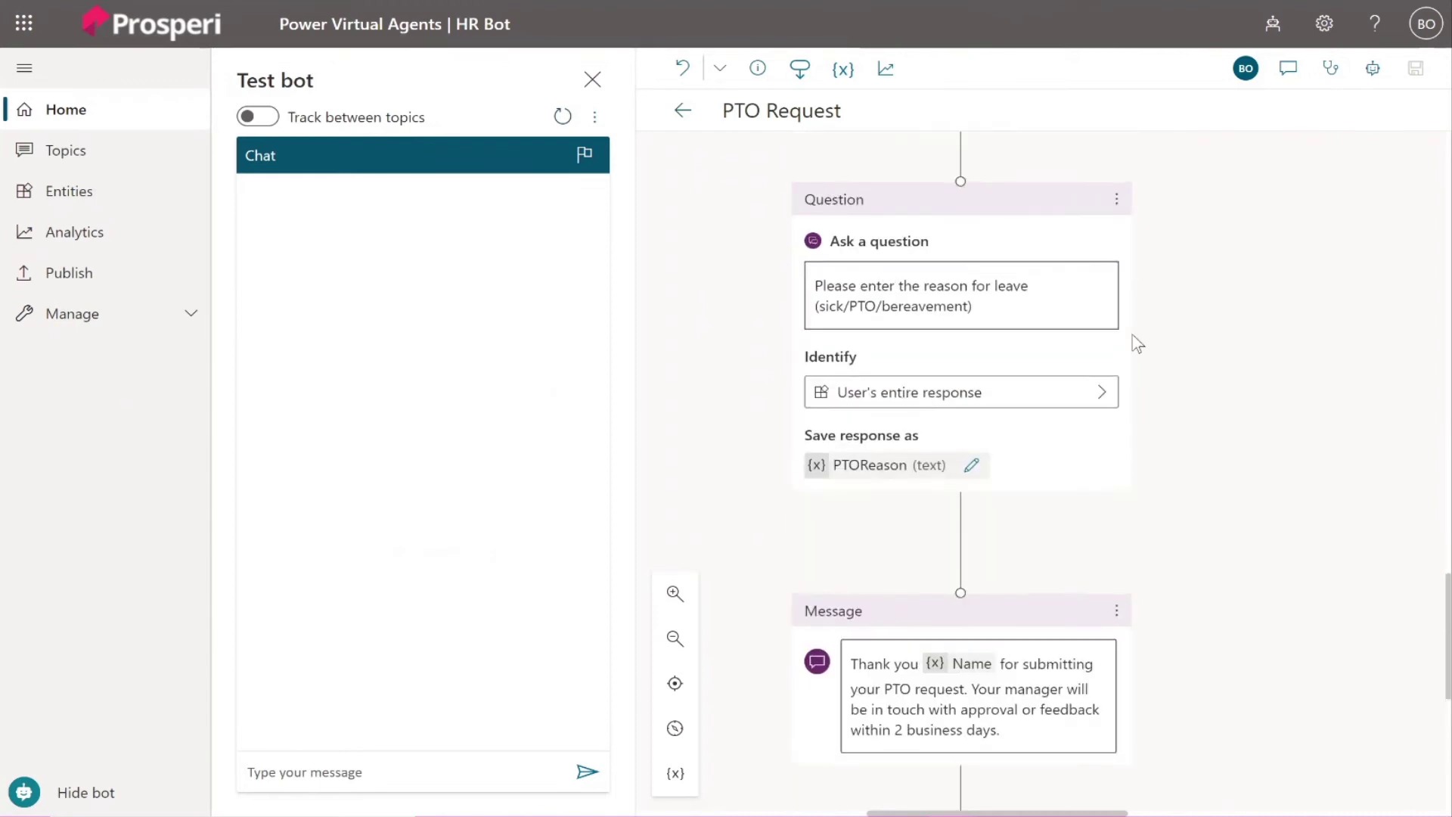
scroll(993, 567, "down", 1)
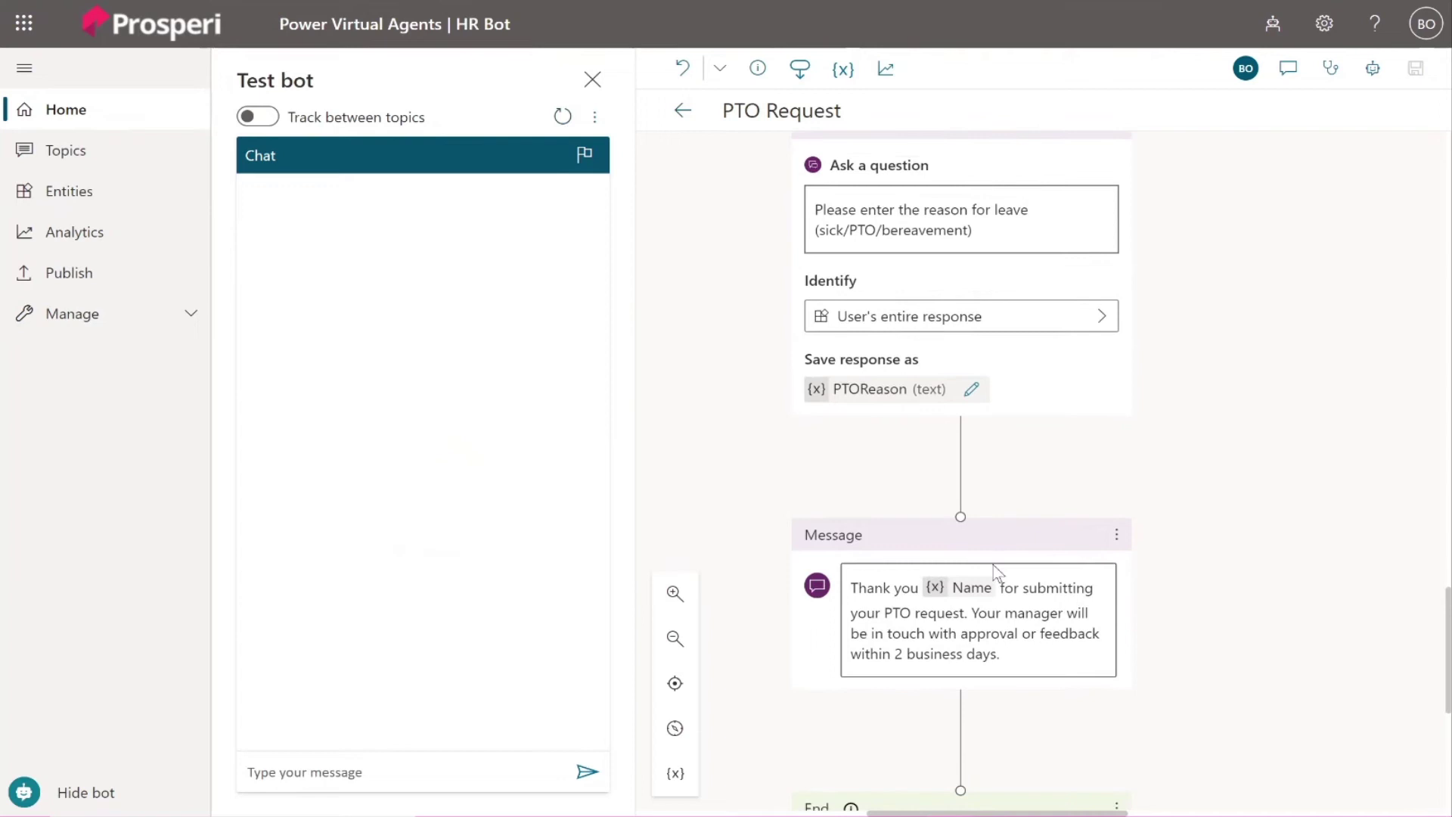
scroll(978, 479, "down", 2)
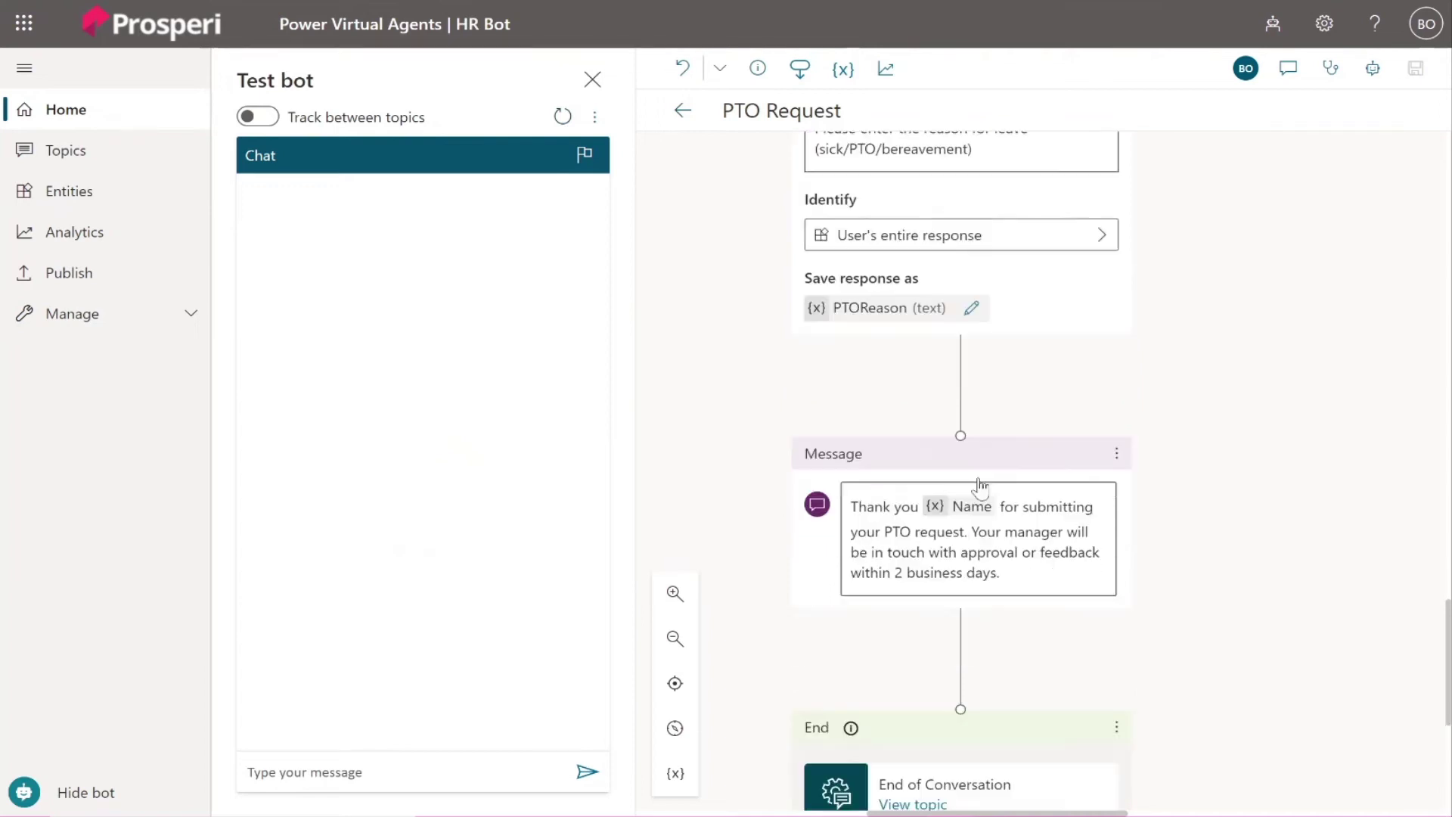
scroll(945, 598, "up", 3)
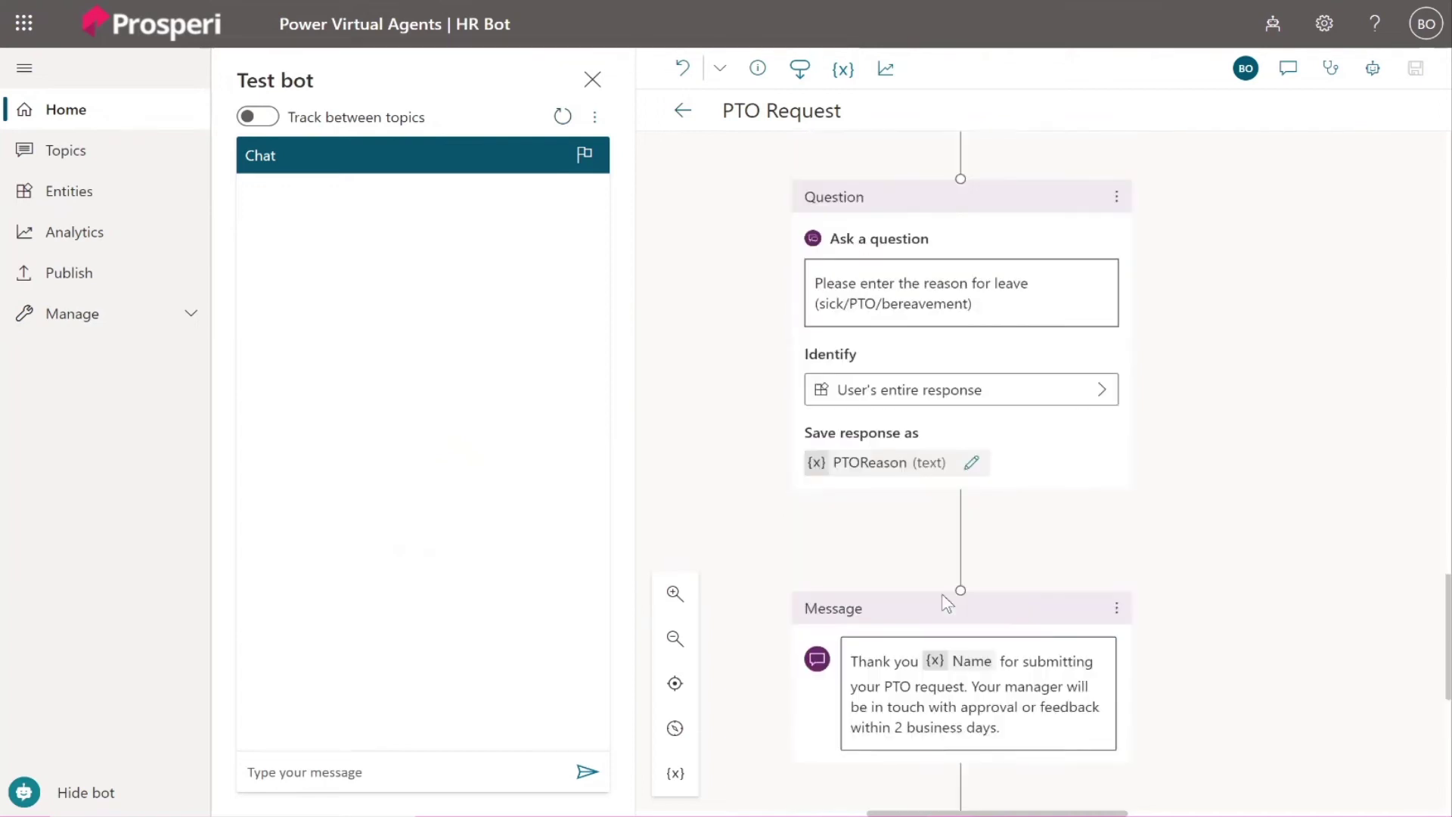
scroll(968, 643, "down", 3)
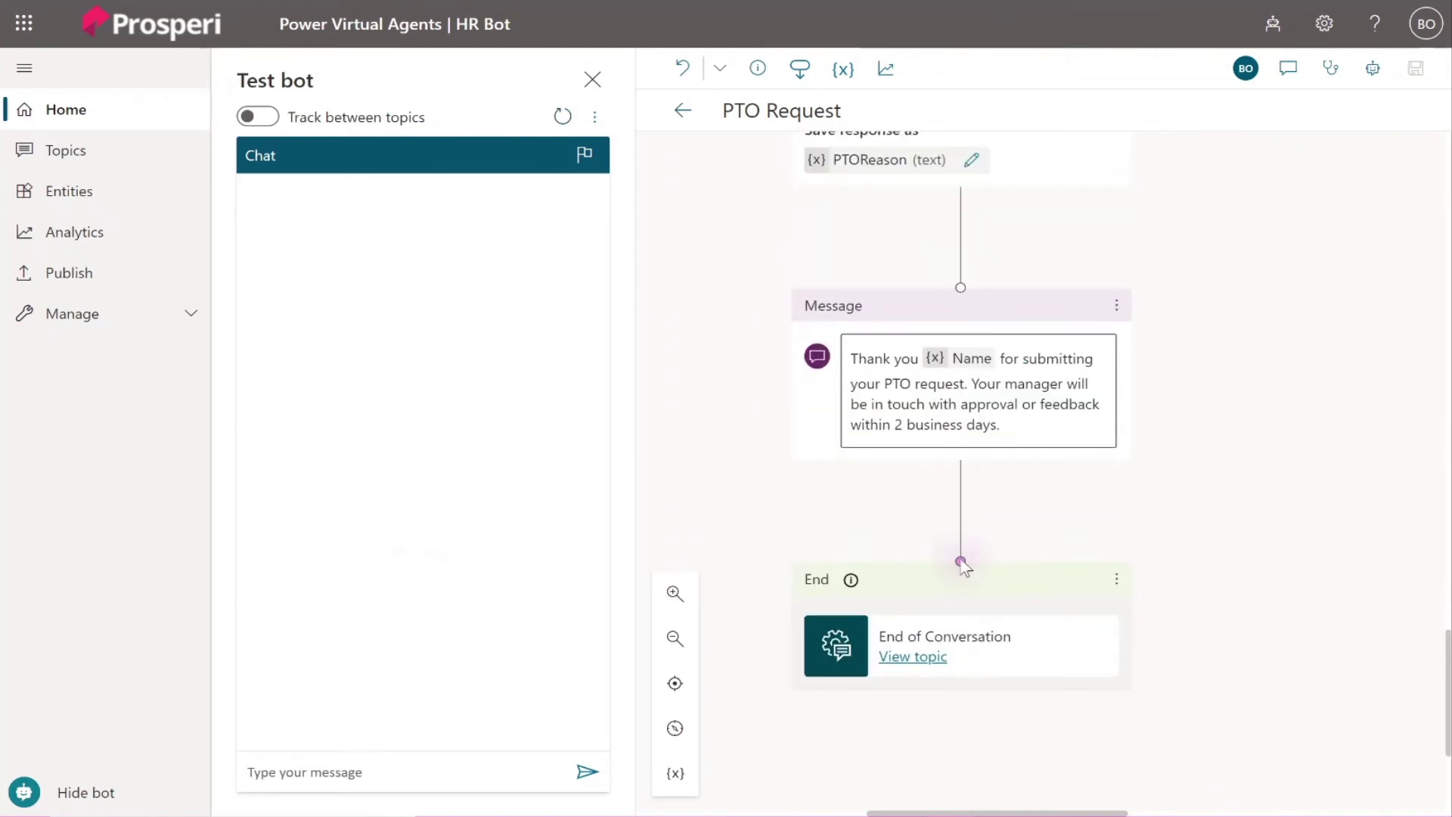
mouse_move(961, 491)
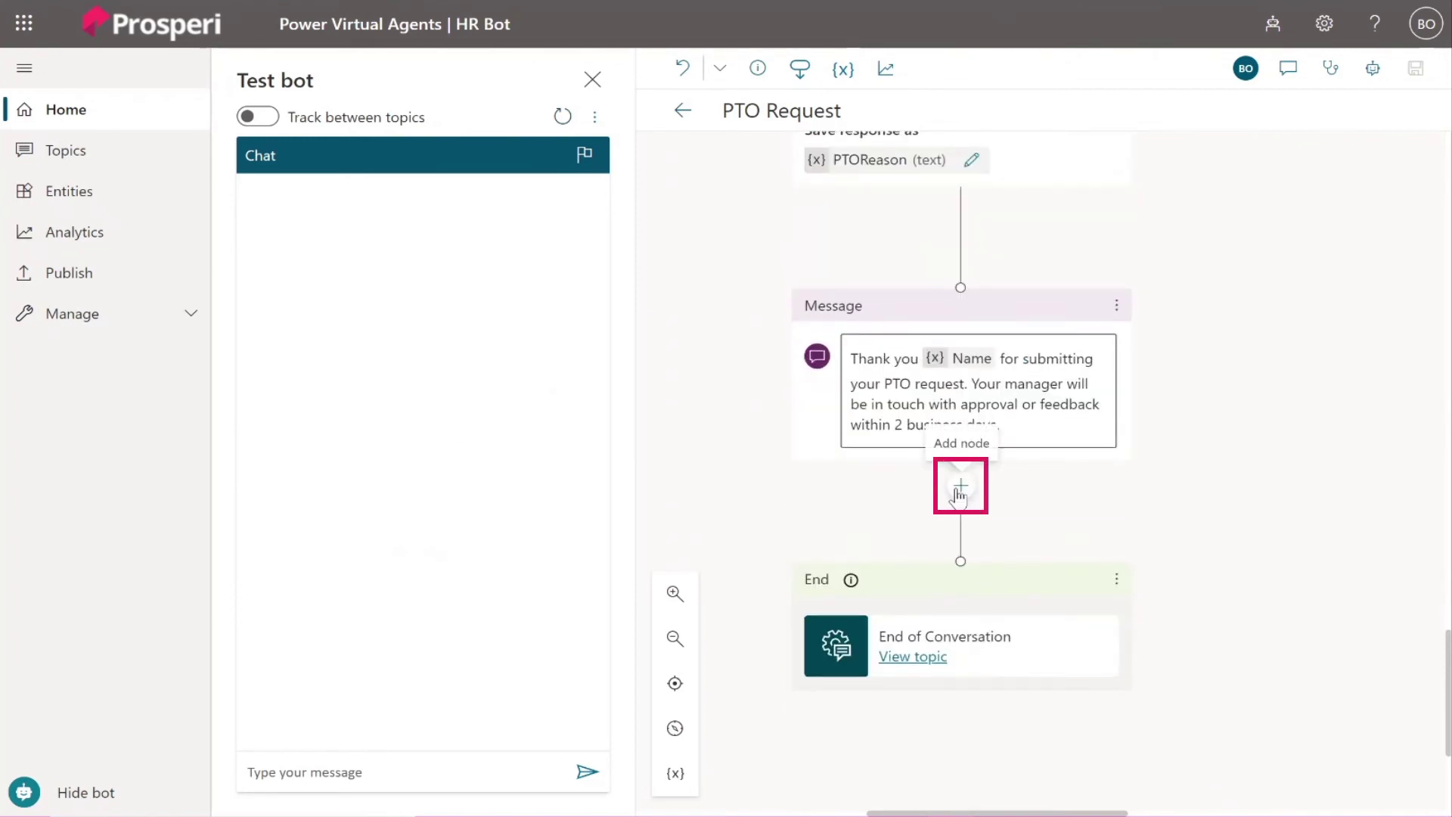
Add a Call an action step after the thank-you message running Email Manager for PTO.
left_click(959, 488)
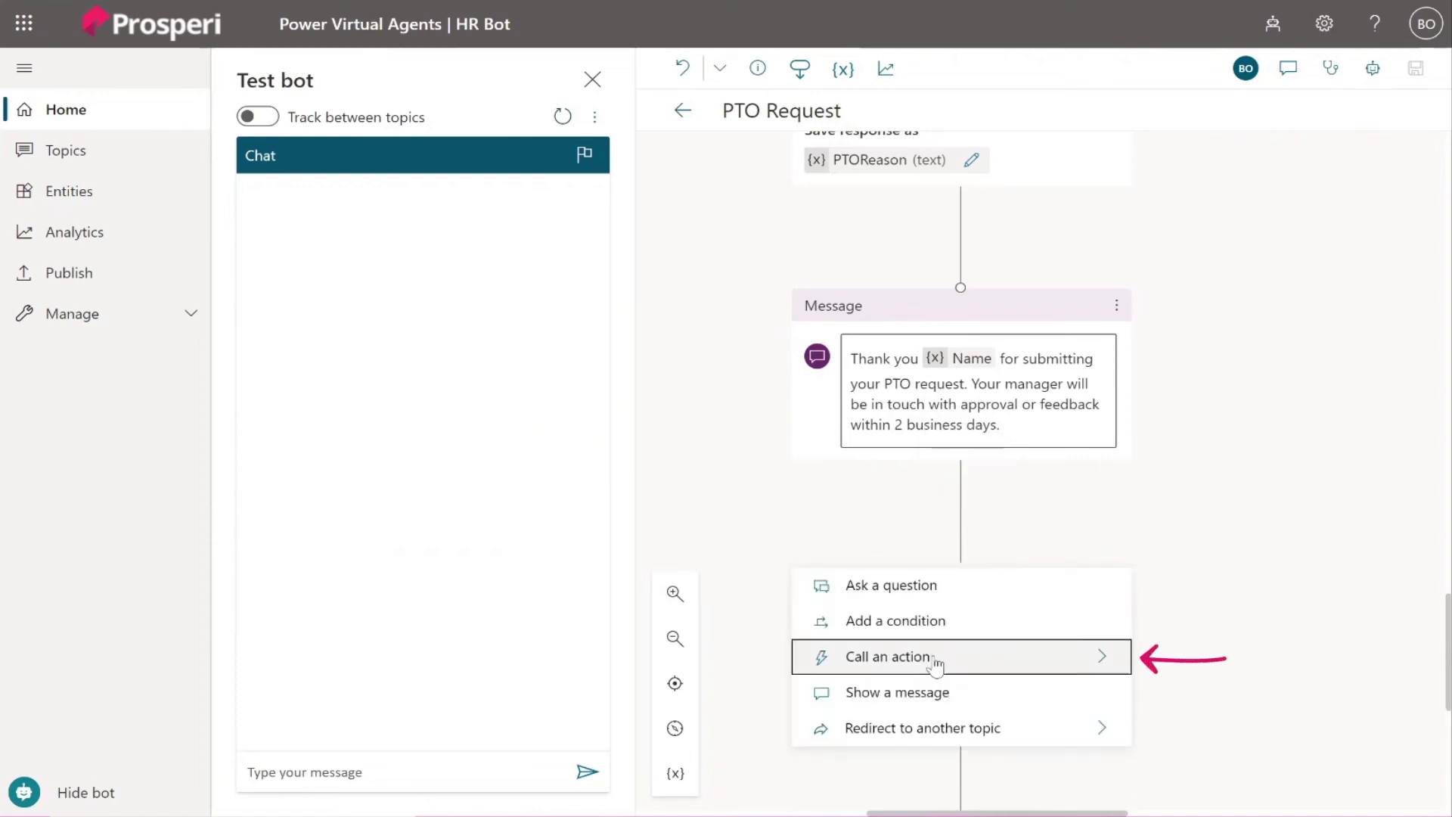
left_click(935, 658)
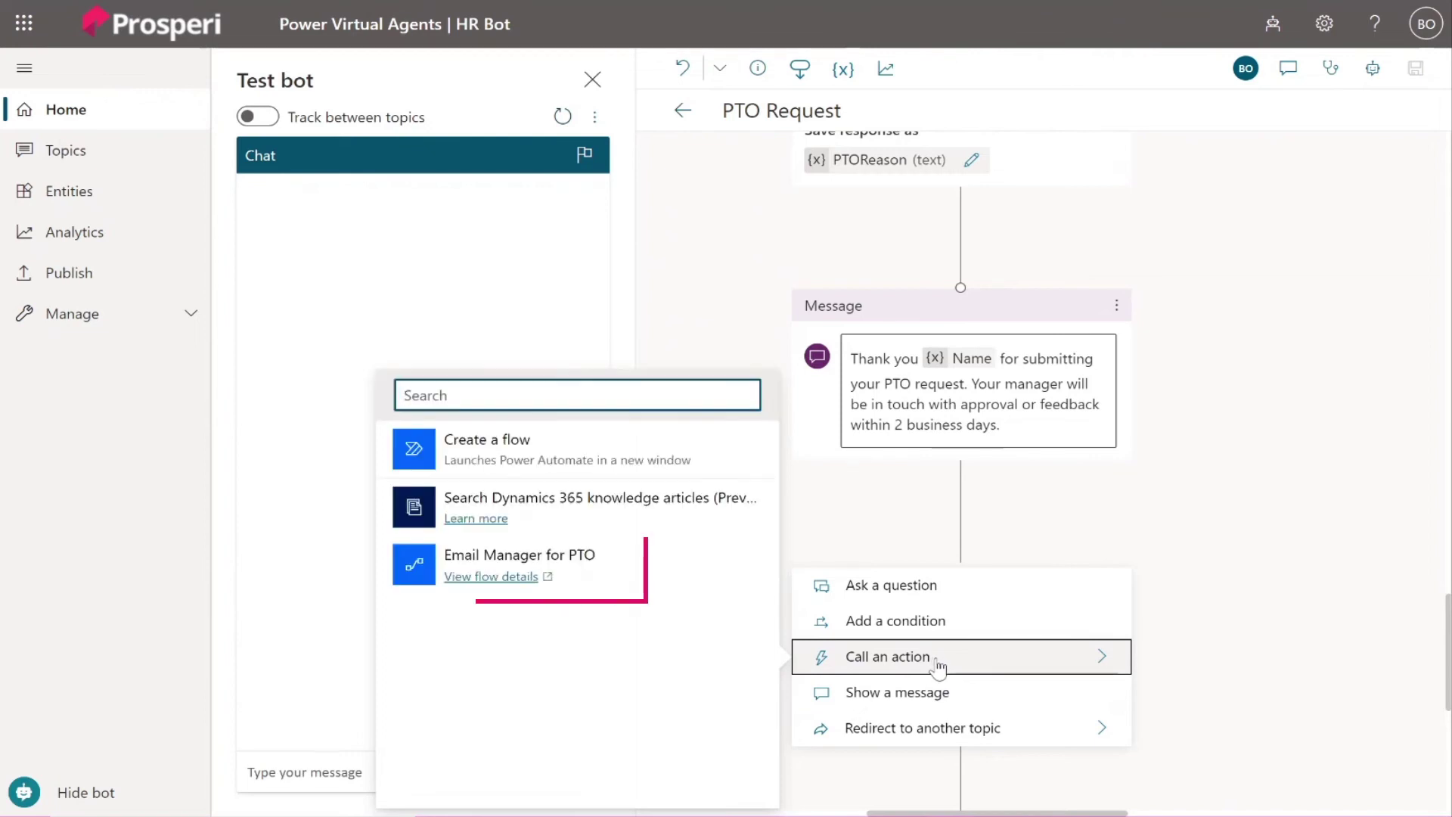
left_click(637, 561)
scroll(1055, 560, "down", 3)
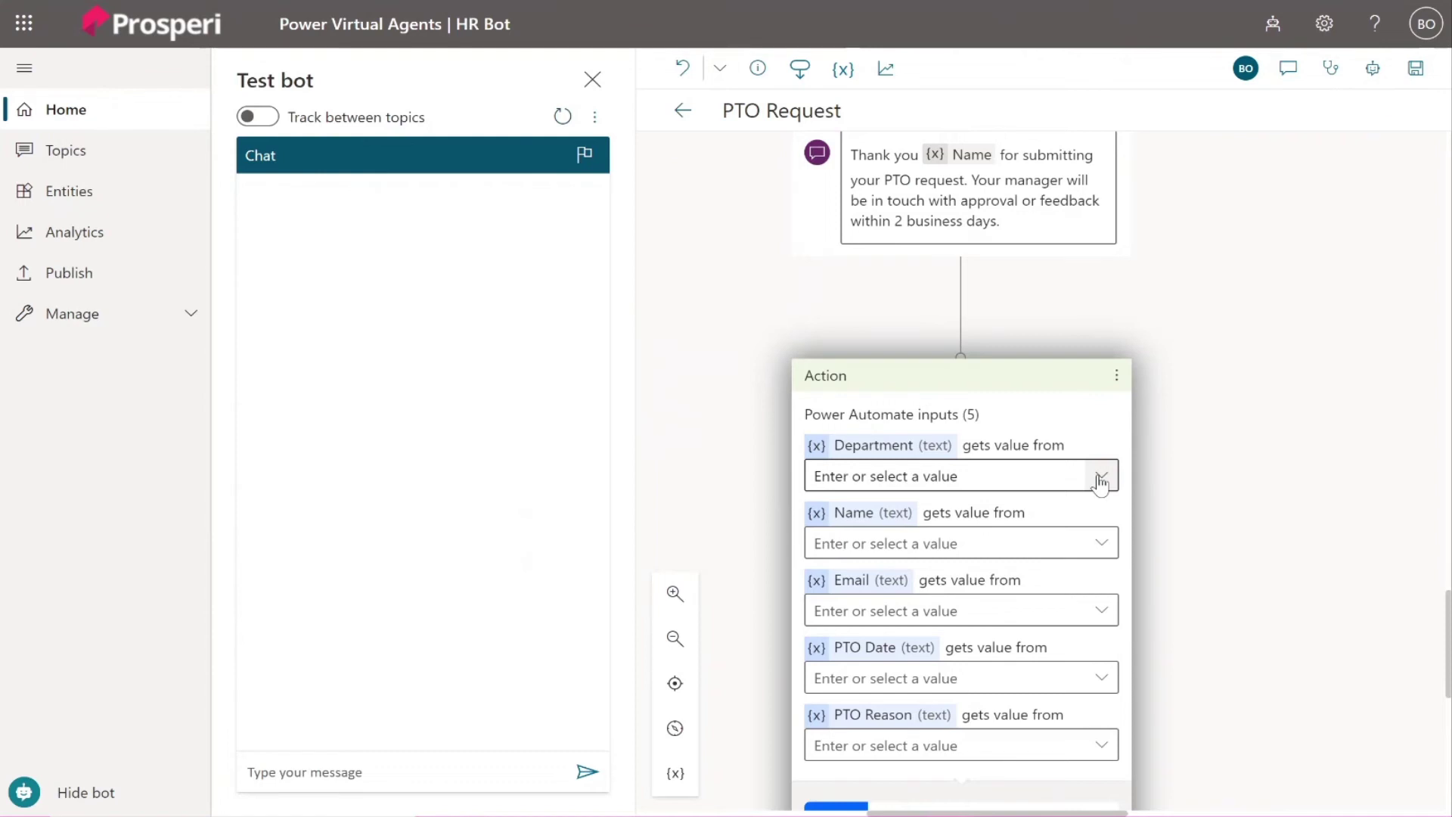
Map the Department, Name and Email variables to the flow's matching inputs.
left_click(1100, 478)
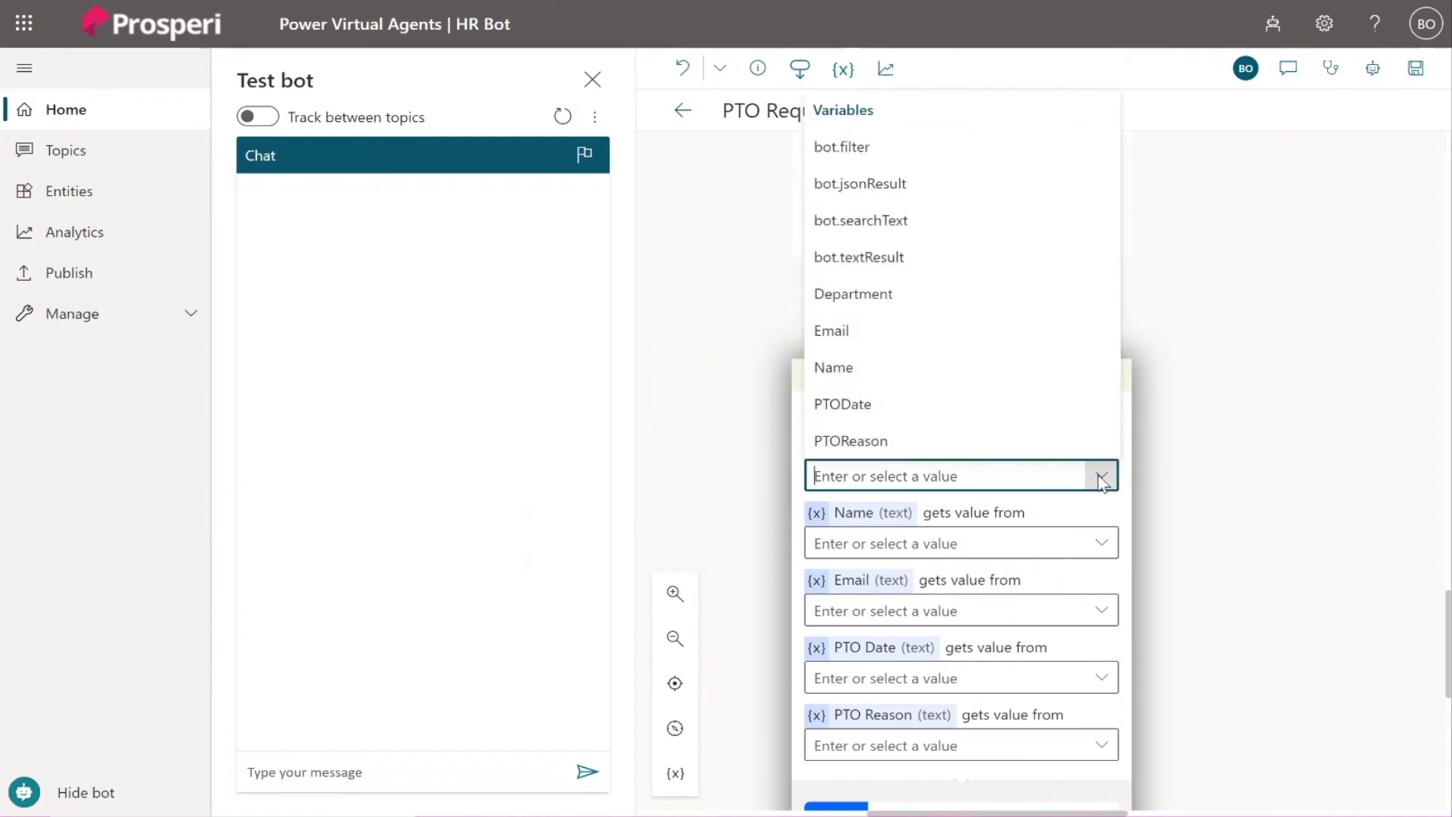
left_click(974, 301)
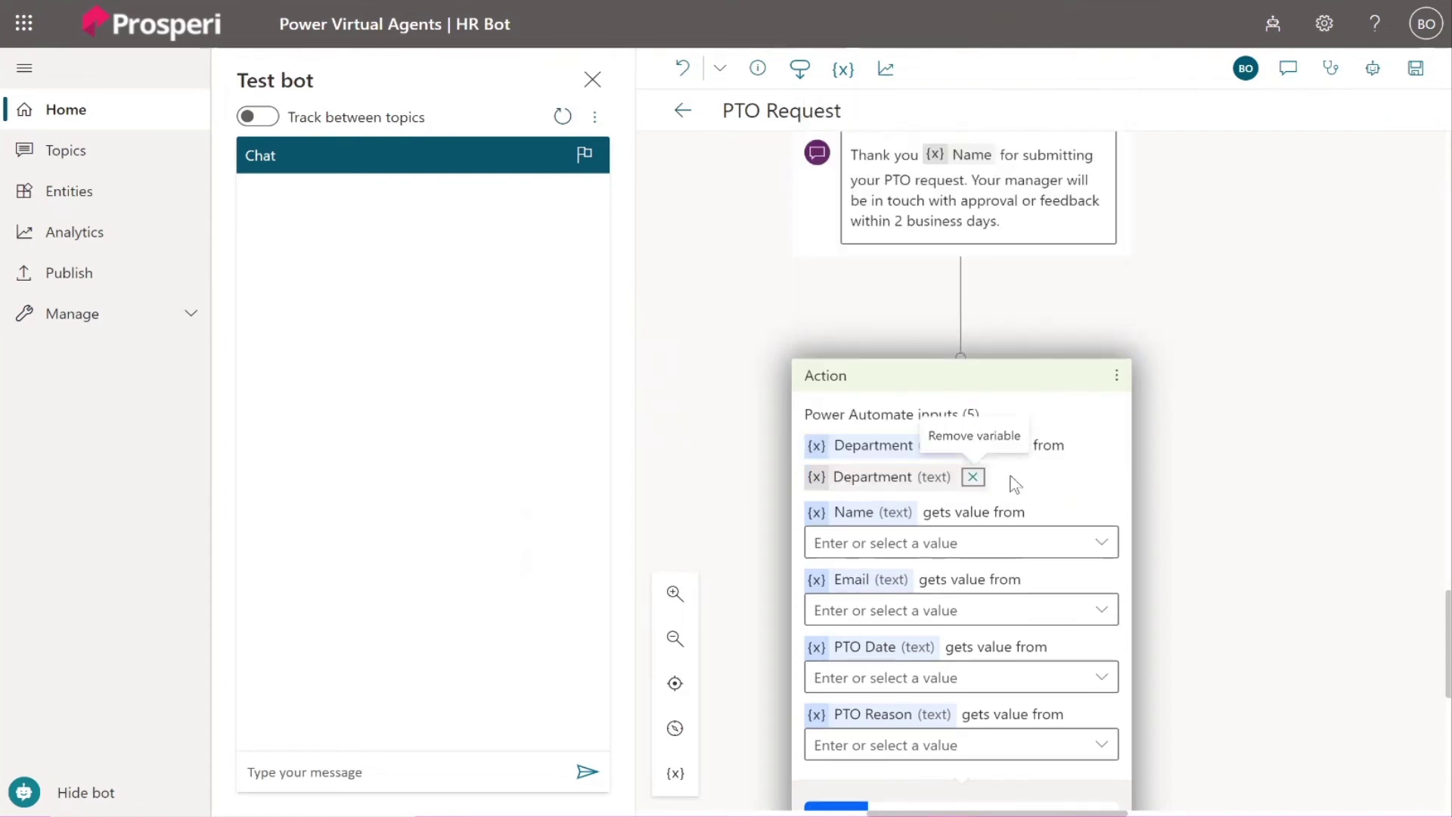
left_click(1101, 545)
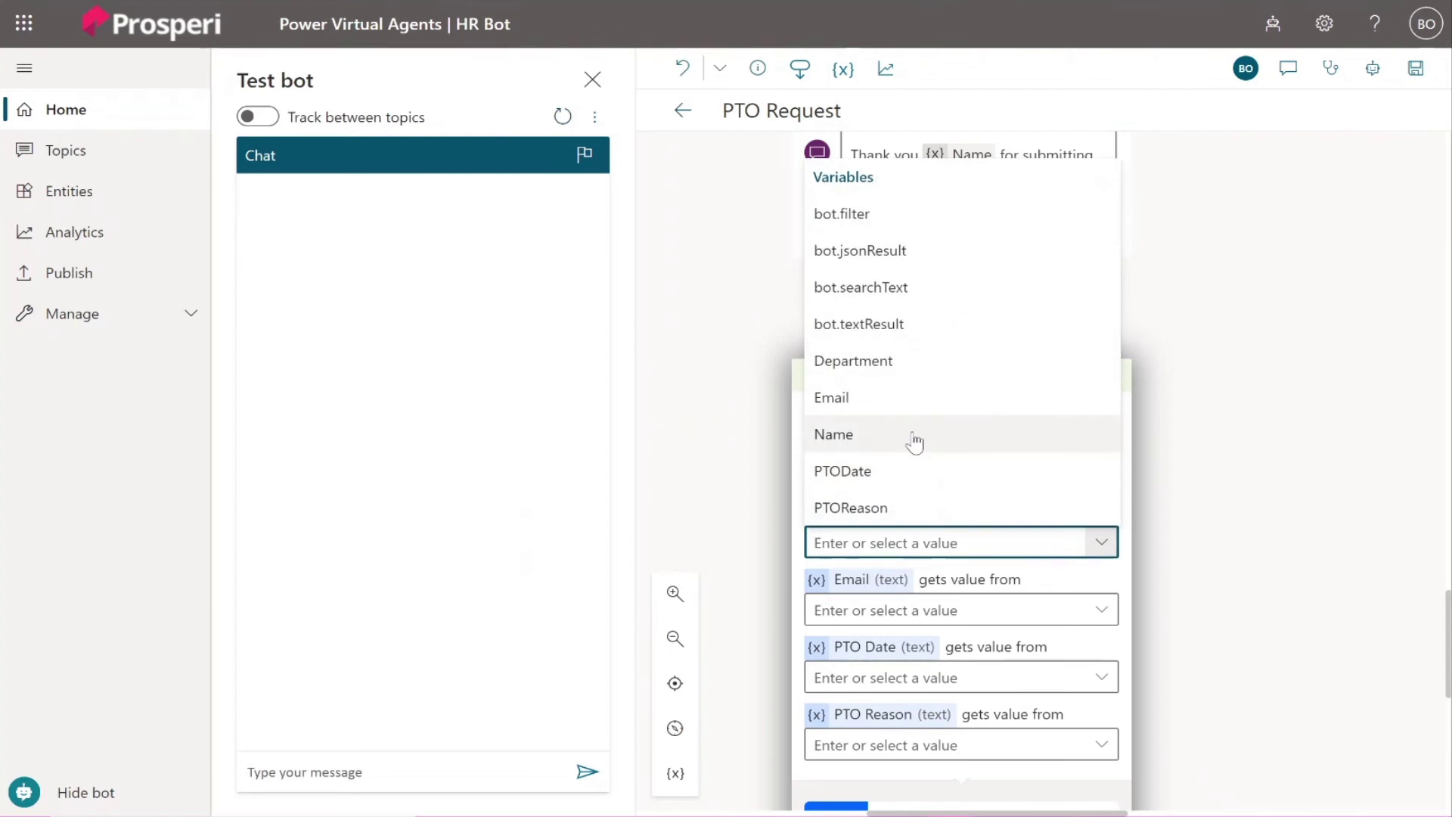
left_click(971, 572)
left_click(1101, 609)
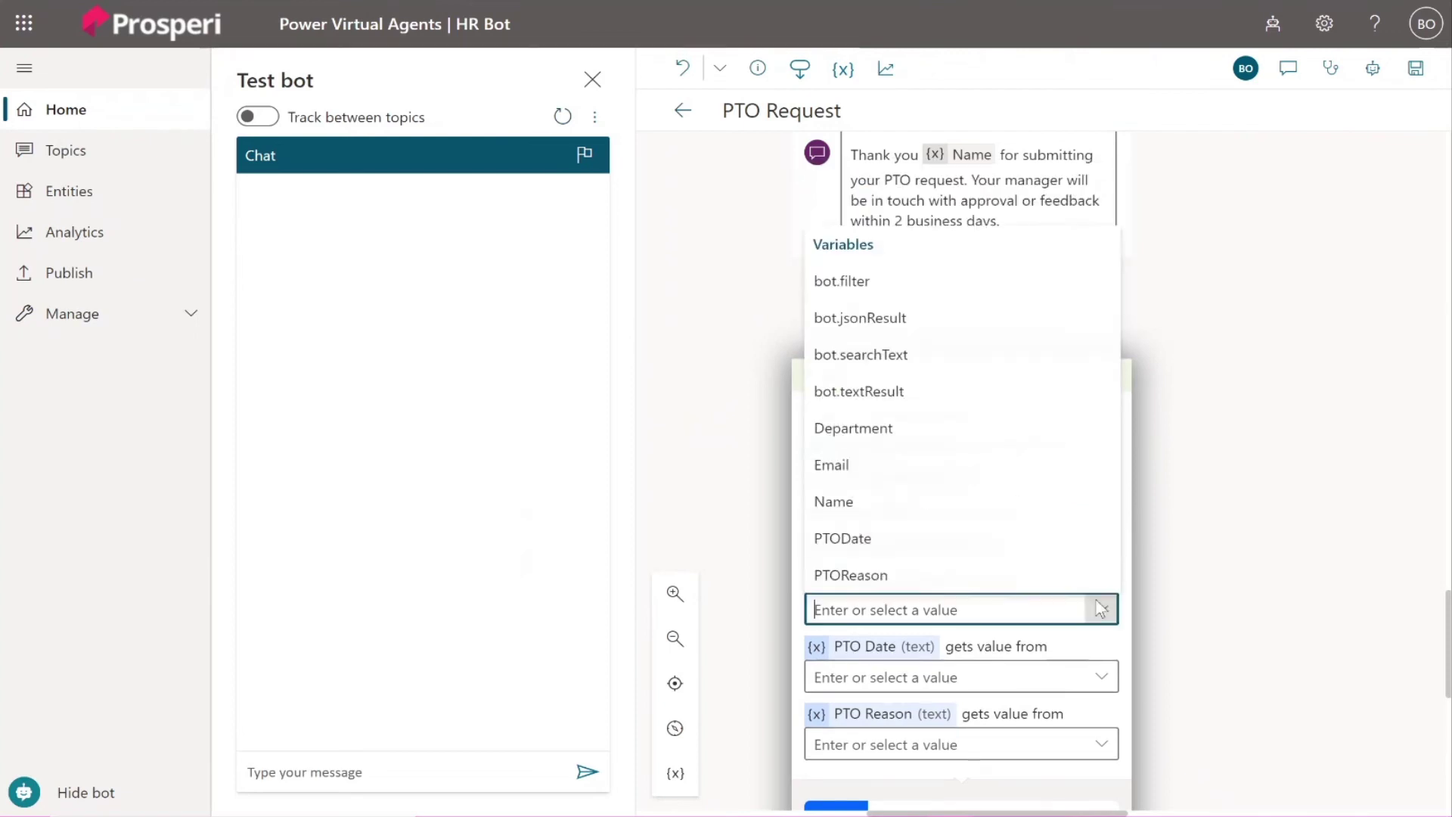
left_click(873, 468)
Map the PTODate and PTOReason variables to the PTO Date and PTO Reason inputs.
left_click(1101, 677)
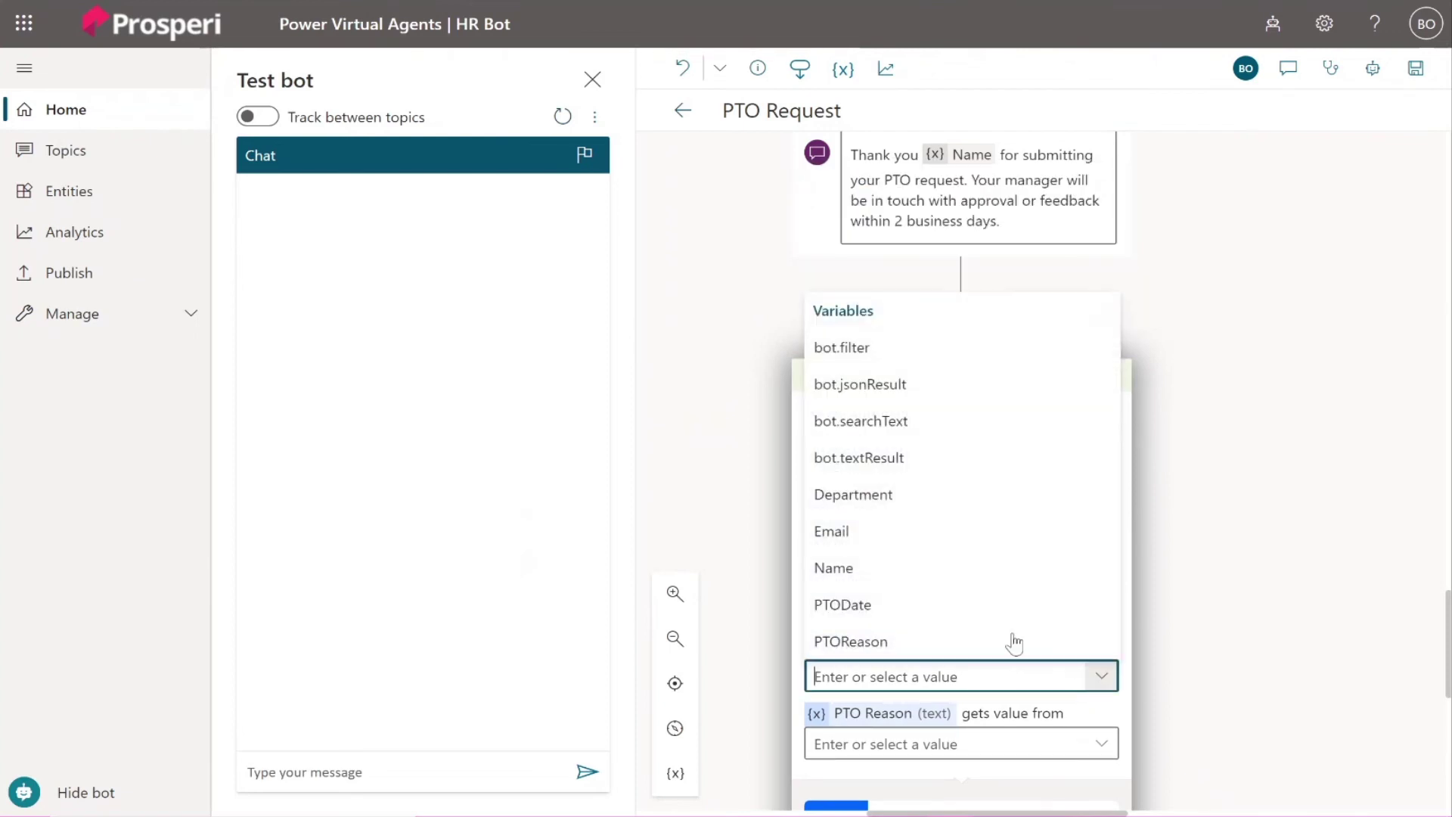
left_click(917, 609)
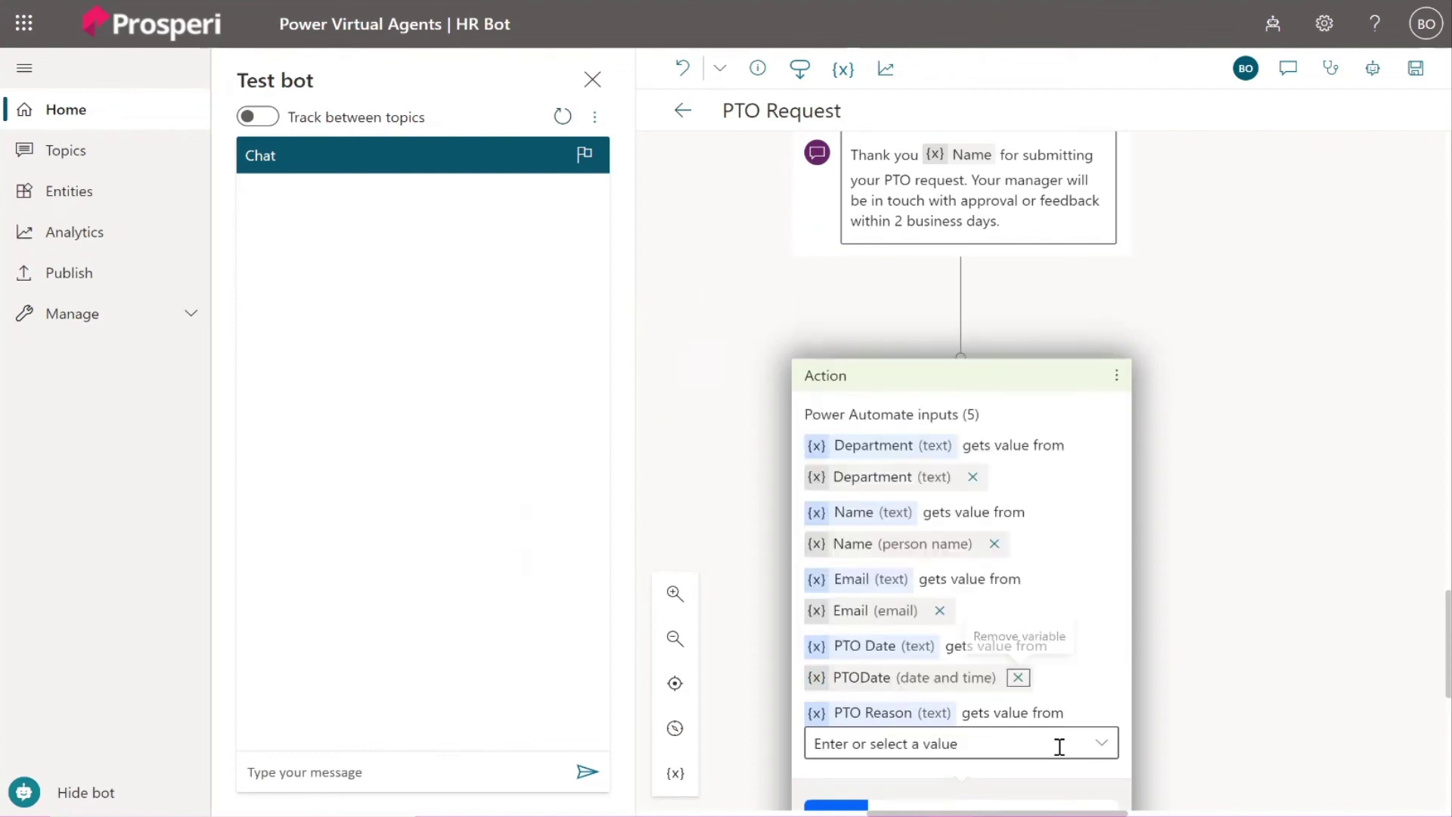
left_click(1101, 744)
left_click(888, 707)
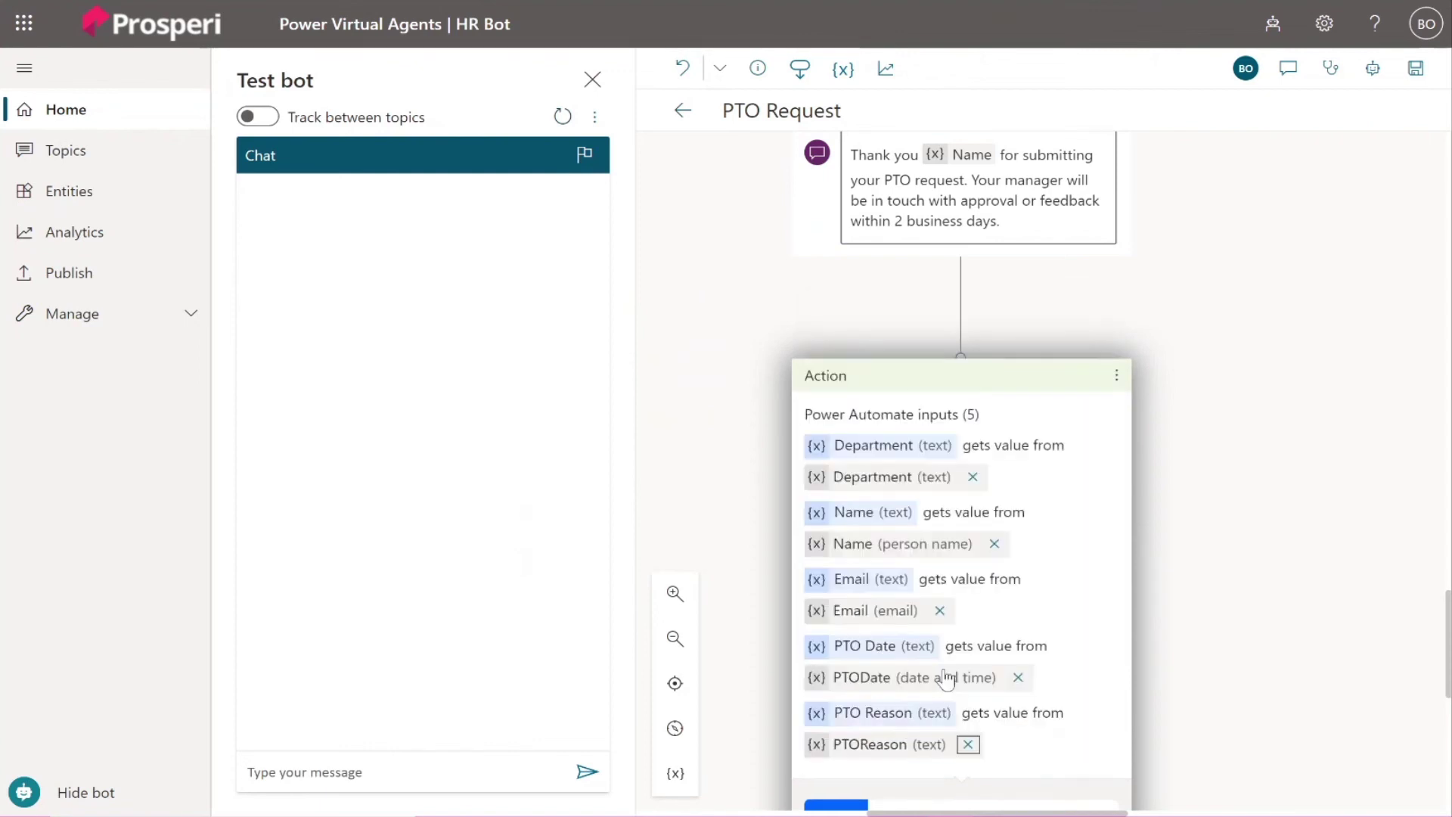
scroll(956, 673, "down", 1)
scroll(1195, 631, "down", 1)
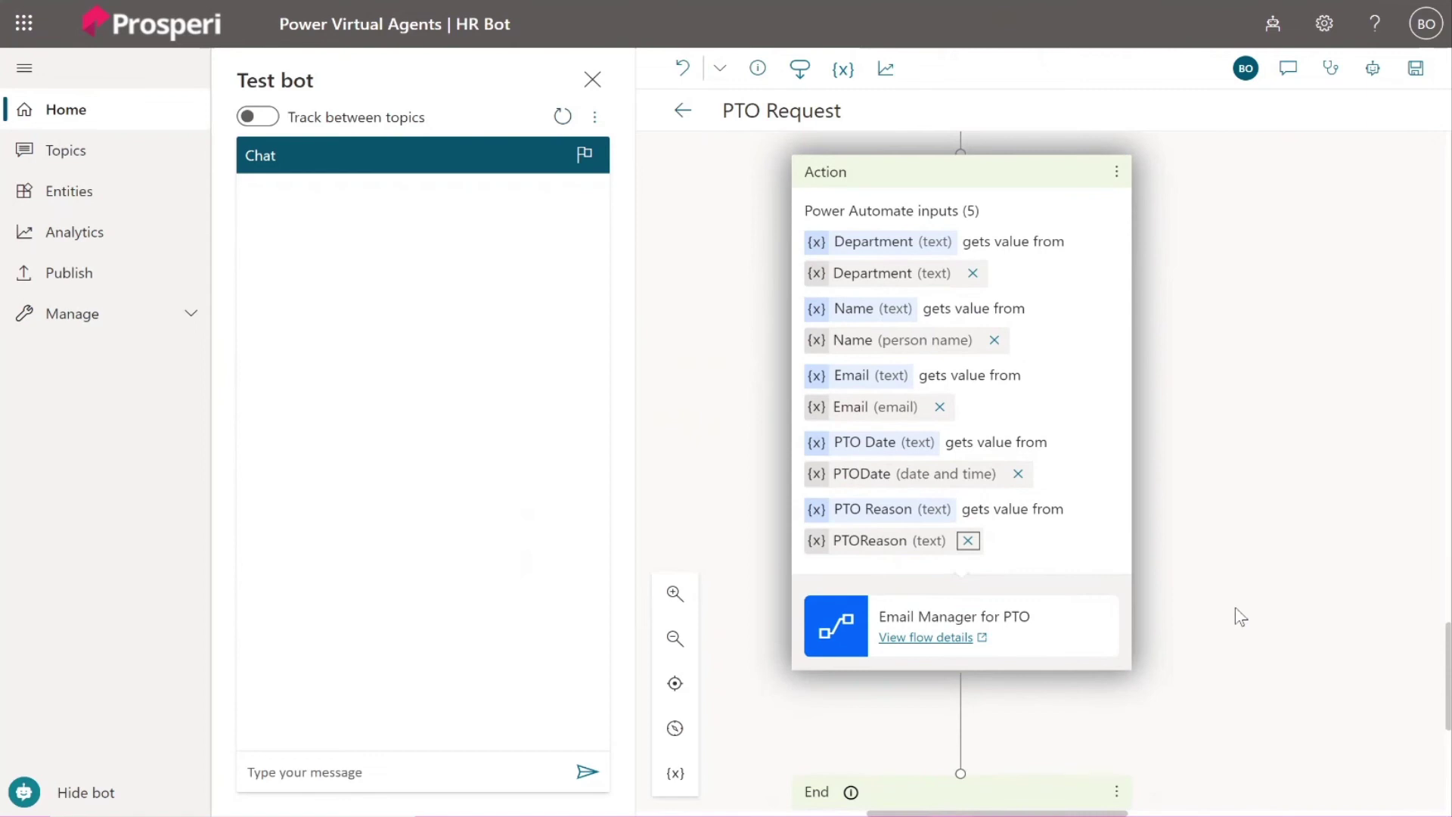
scroll(1244, 619, "down", 1)
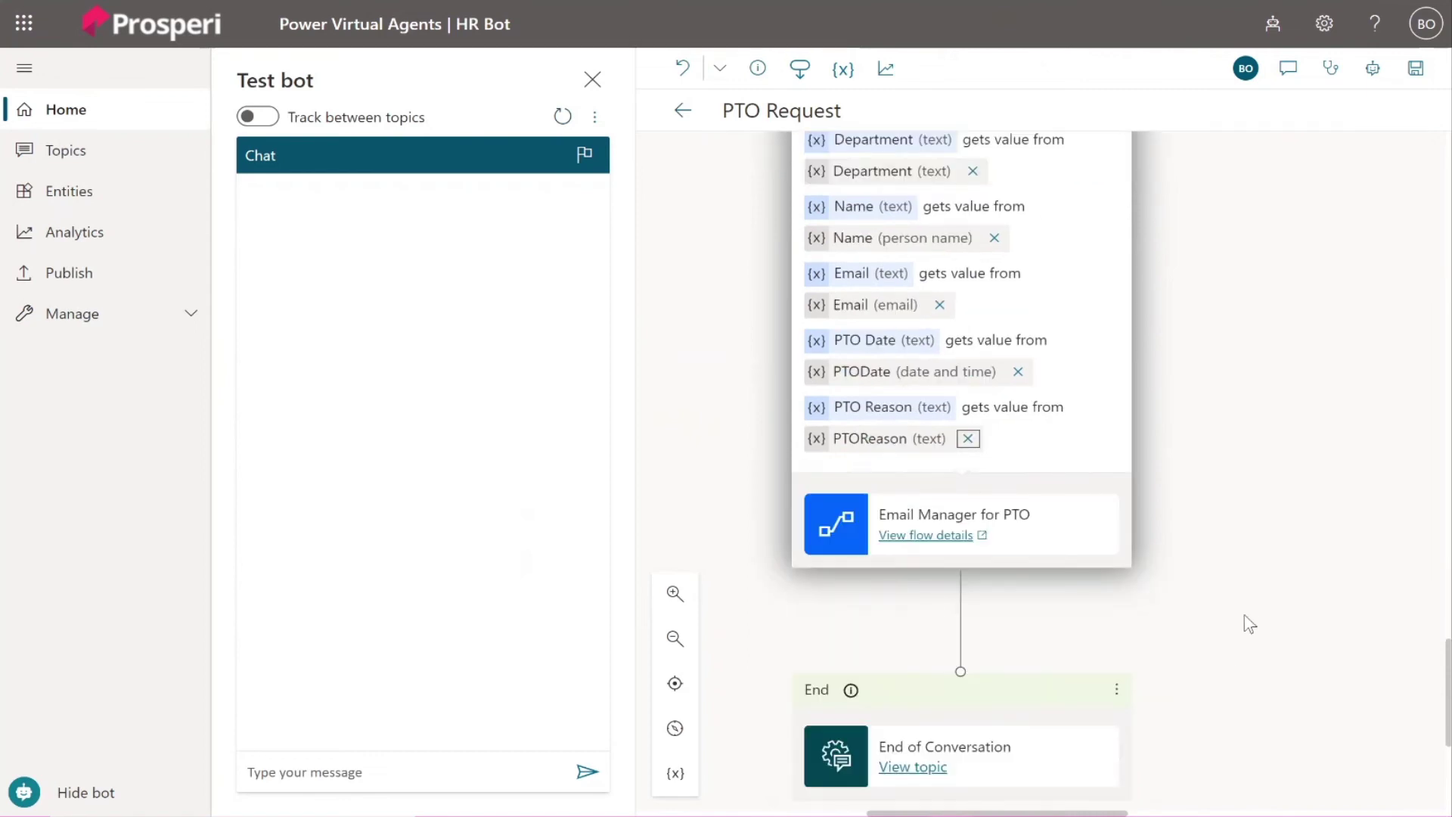
Save the PTO Request topic, then publish HR Bot's latest content and confirm.
left_click(1413, 71)
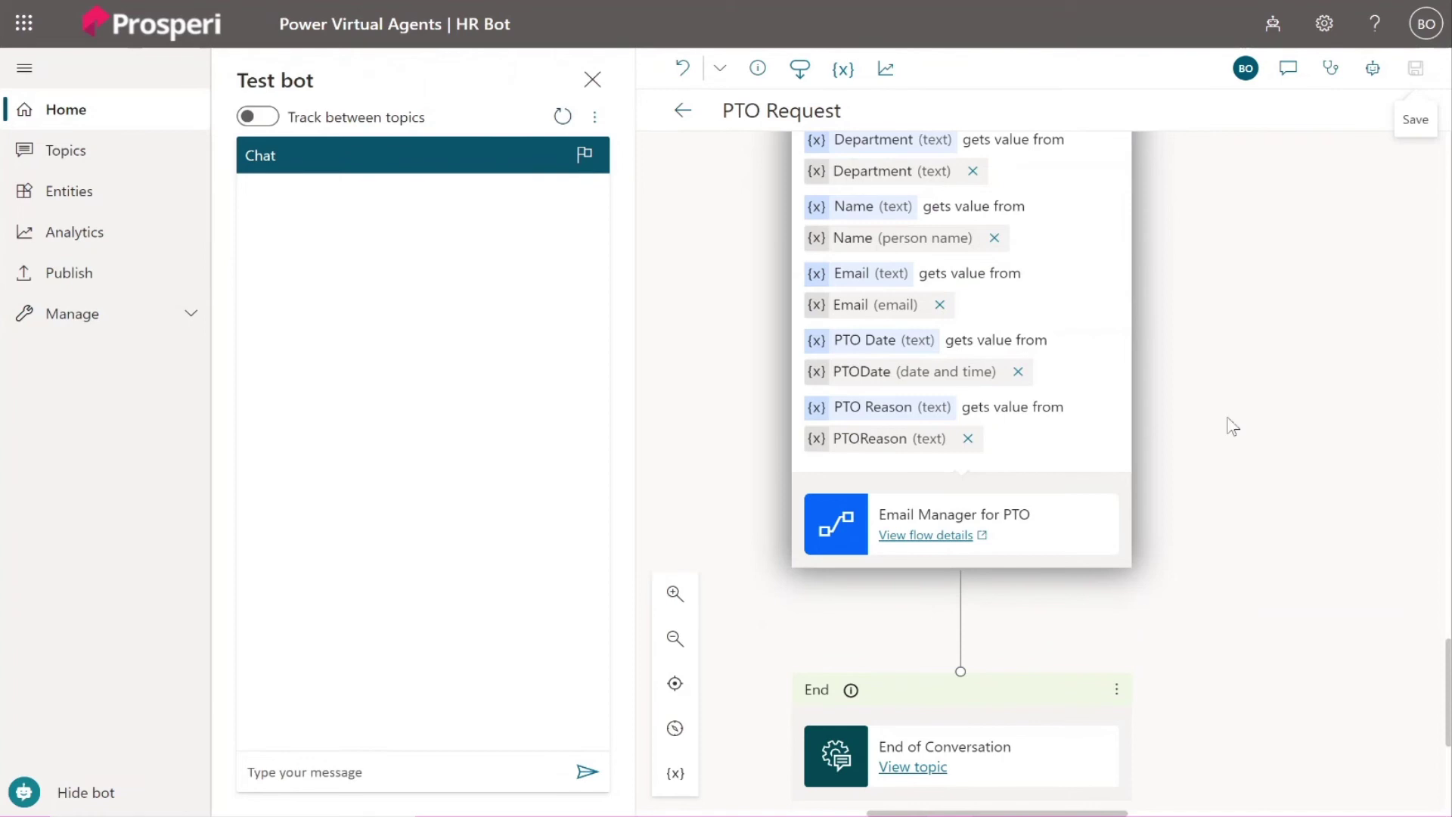
left_click(80, 276)
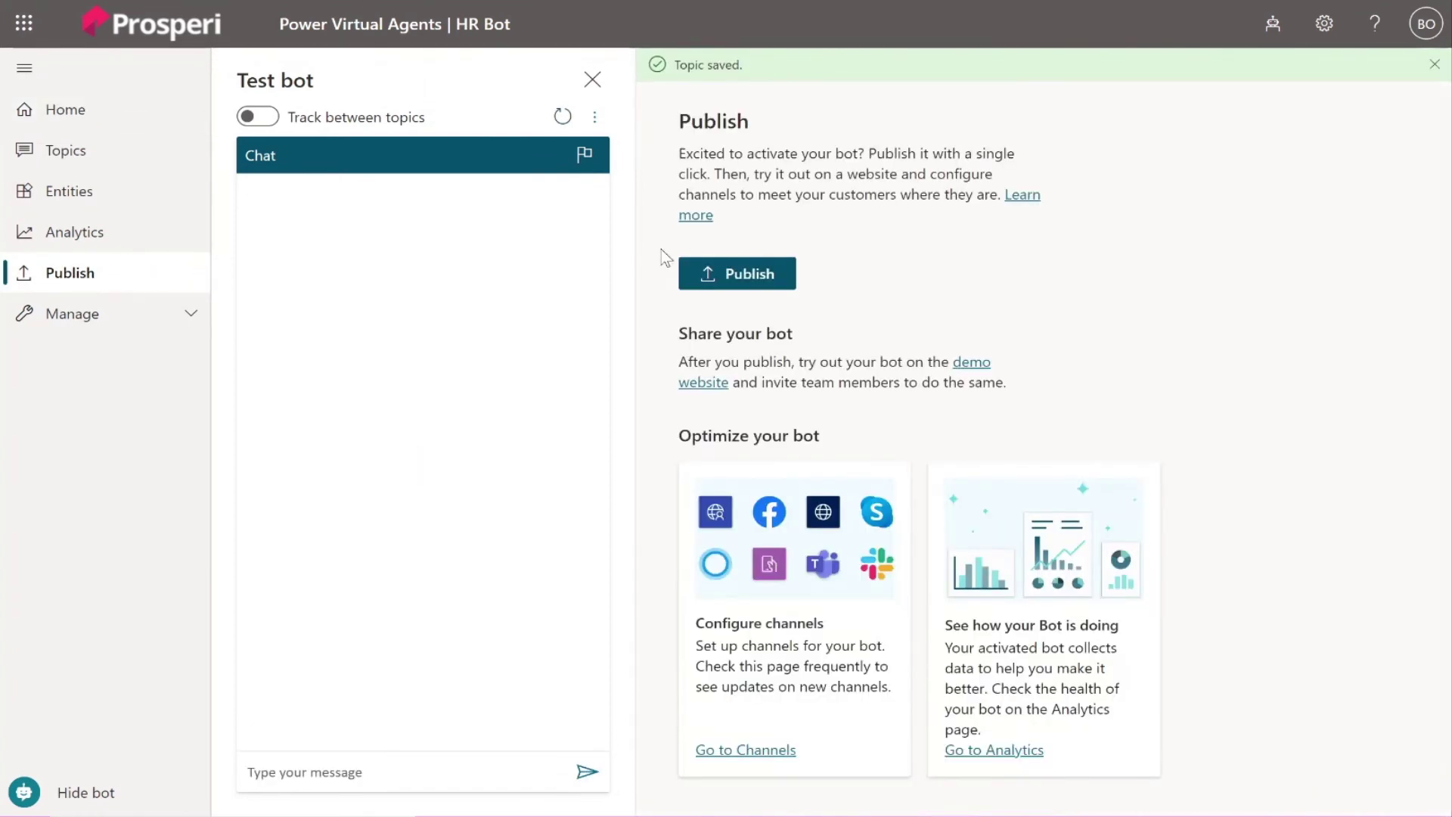
left_click(728, 276)
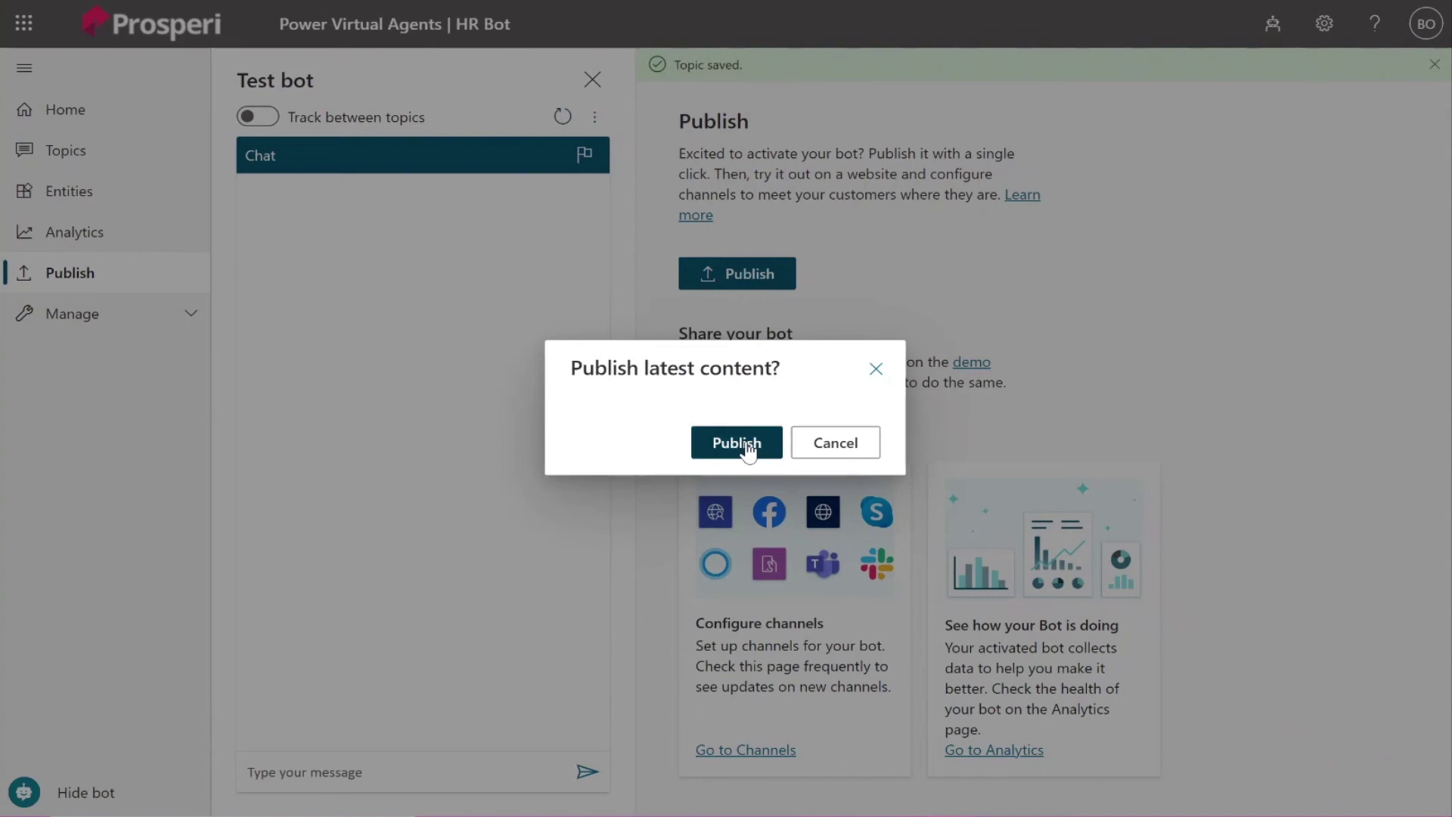
left_click(755, 442)
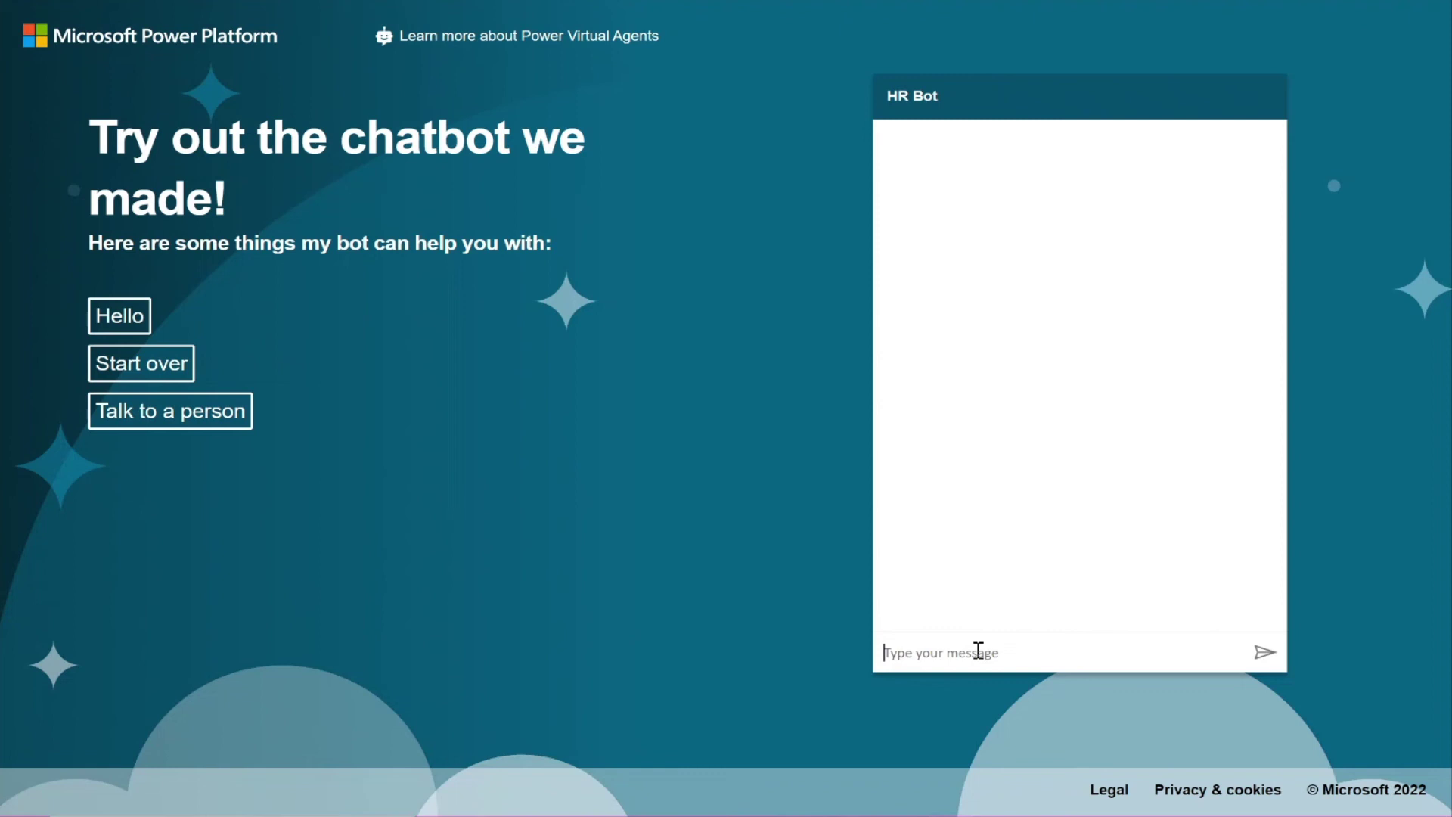
Send 'good morning' and then 'pto request' to HR Bot in the demo chat.
left_click(978, 651)
type("good morning")
key("Return")
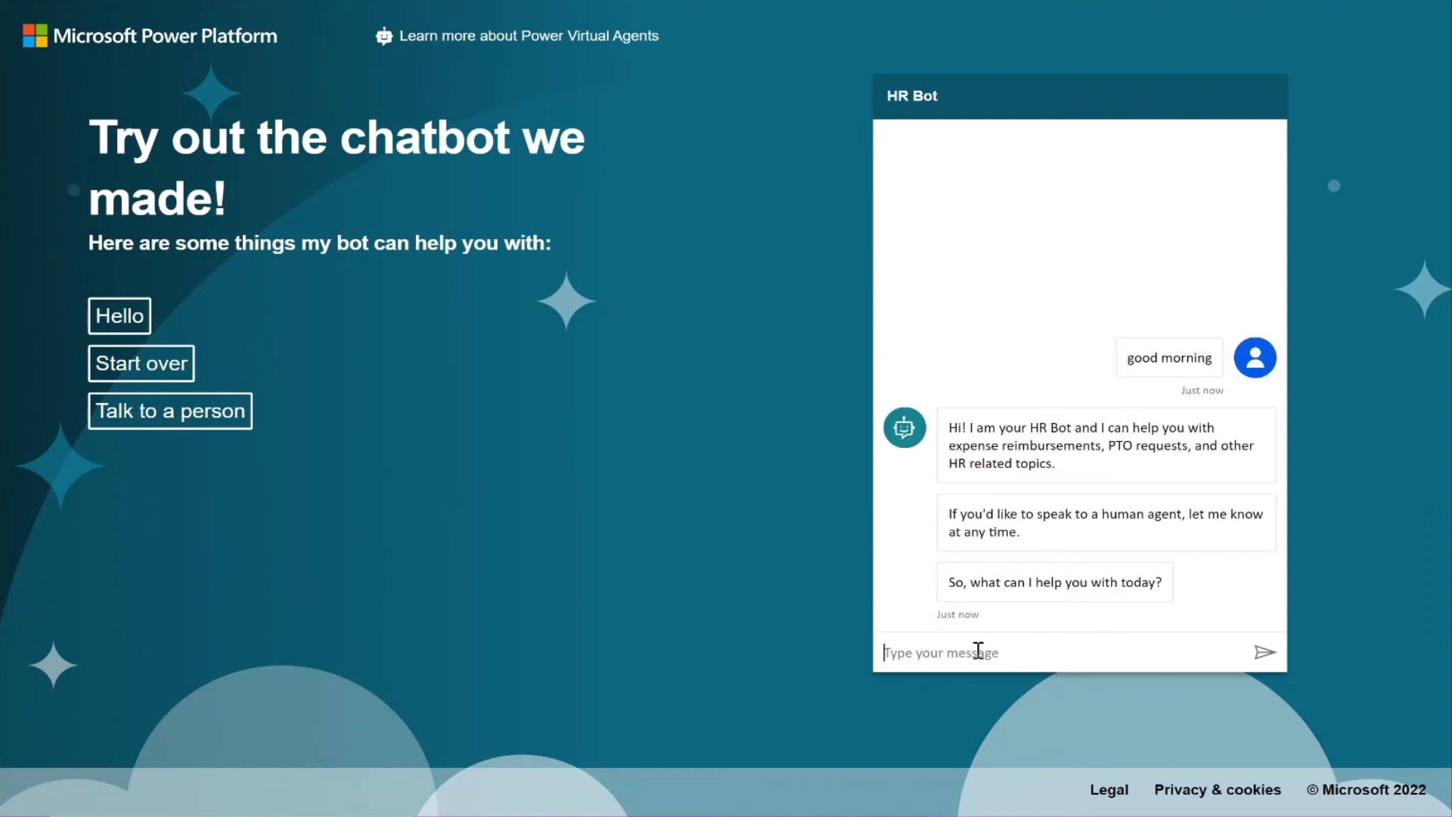
type("pto request")
key("Return")
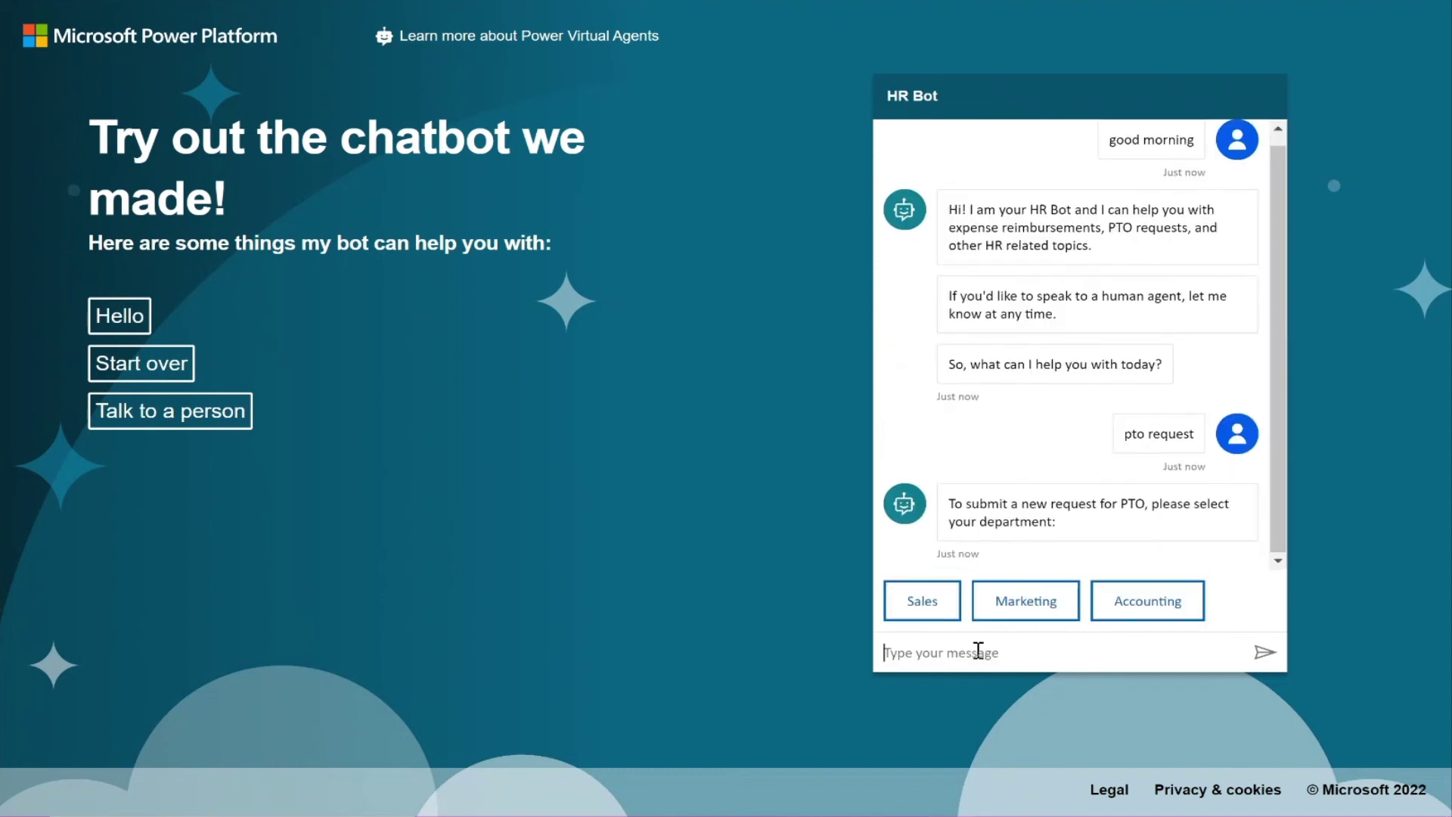
Choose Marketing as the department, then enter the full name and the manager's email.
left_click(998, 601)
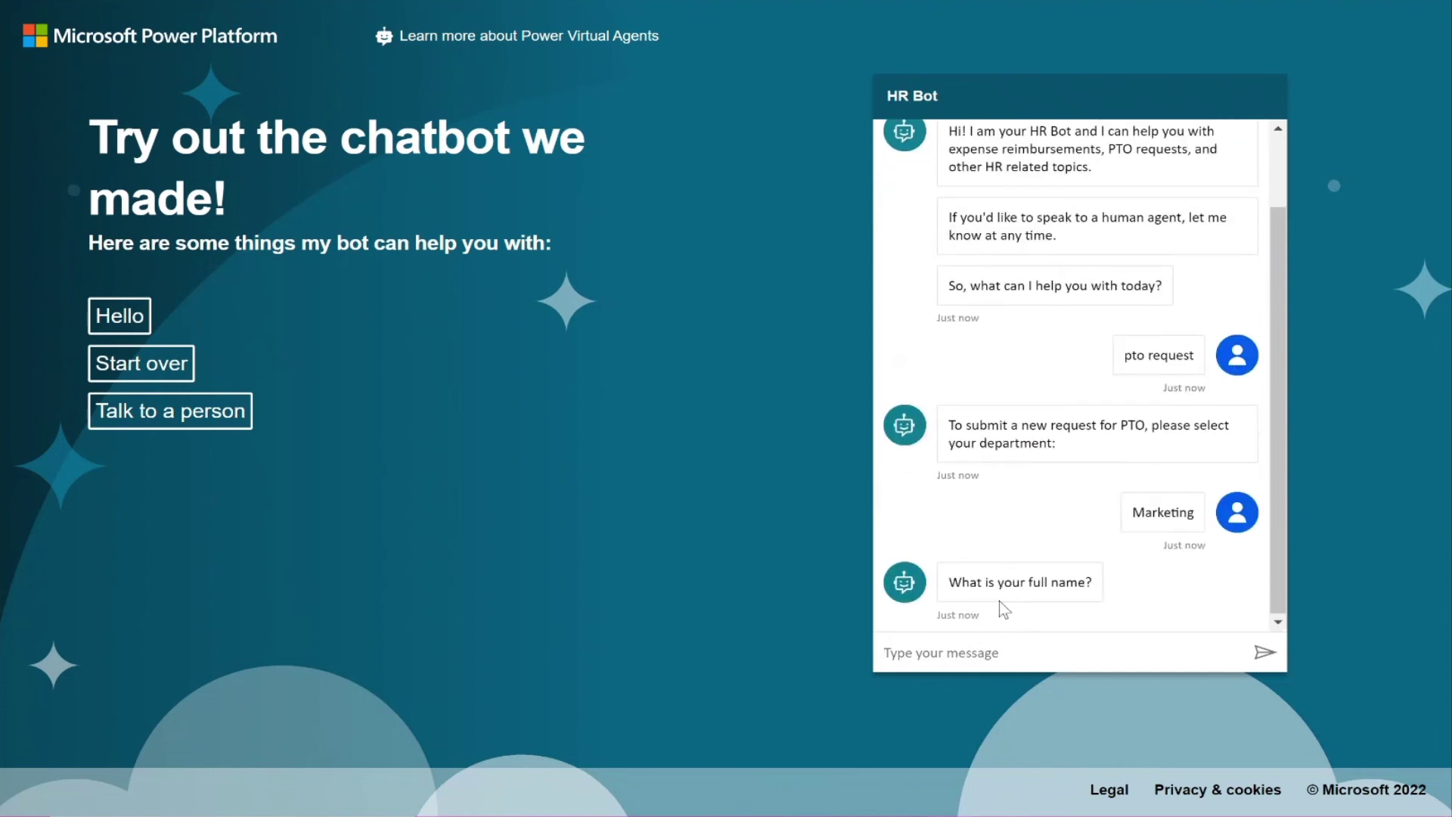
left_click(1019, 655)
key("Return")
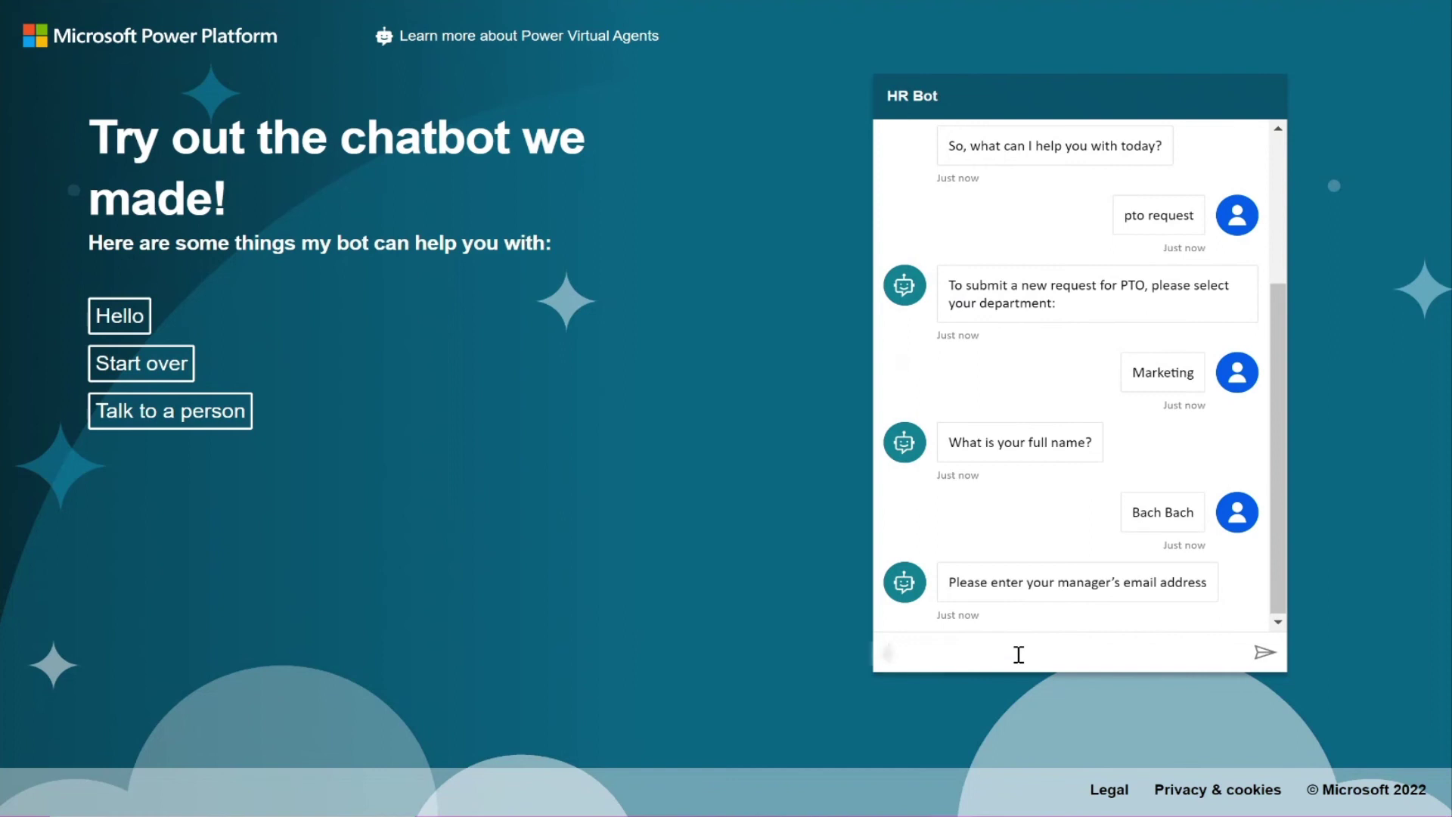
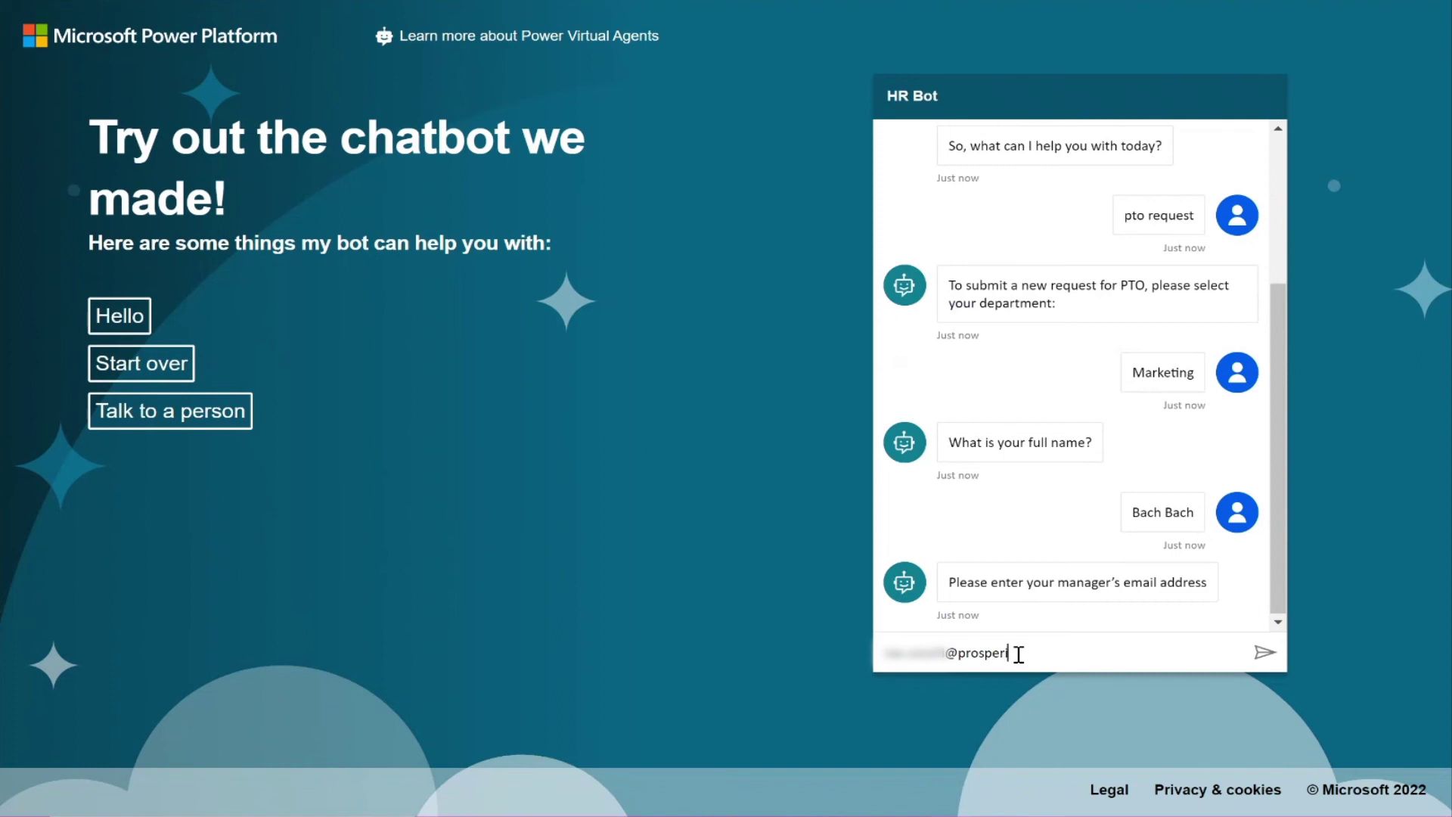
key("Return")
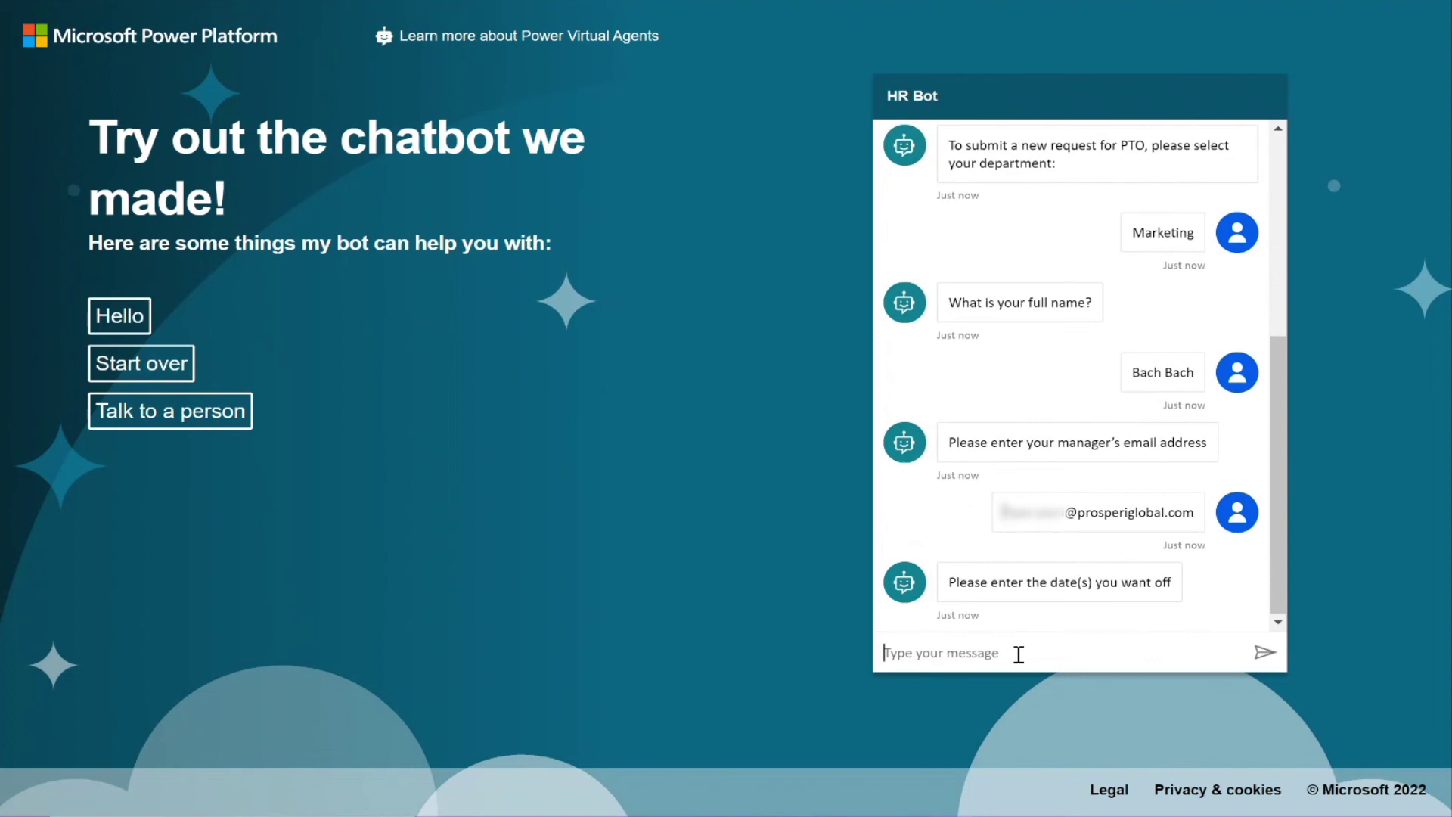
Give 12/24/2022 as the date off.
type("Dece")
key("BackSpace")
key("BackSpace")
key("BackSpace")
key("BackSpace")
type("12/24")
key("Return")
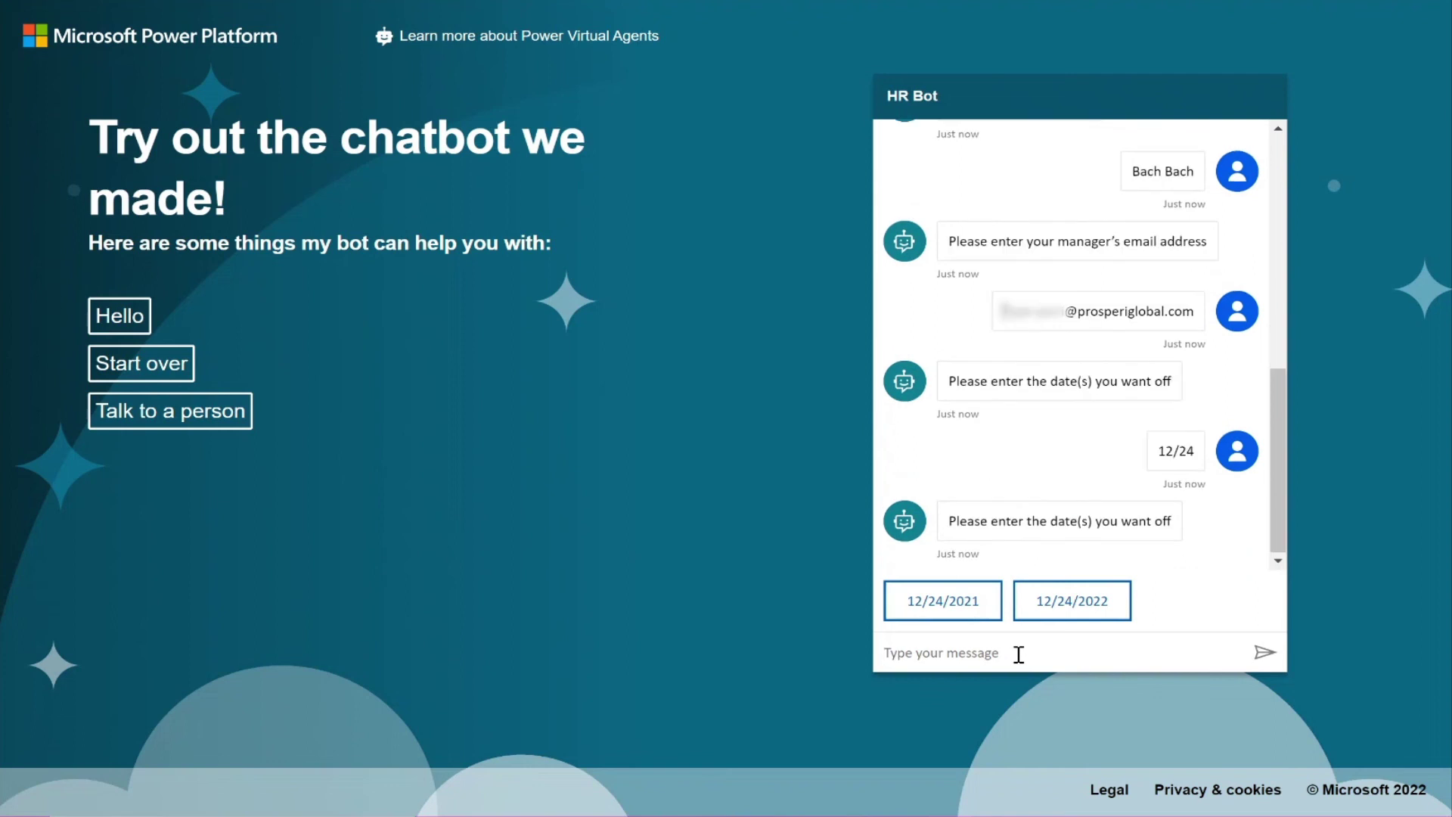
left_click(1086, 598)
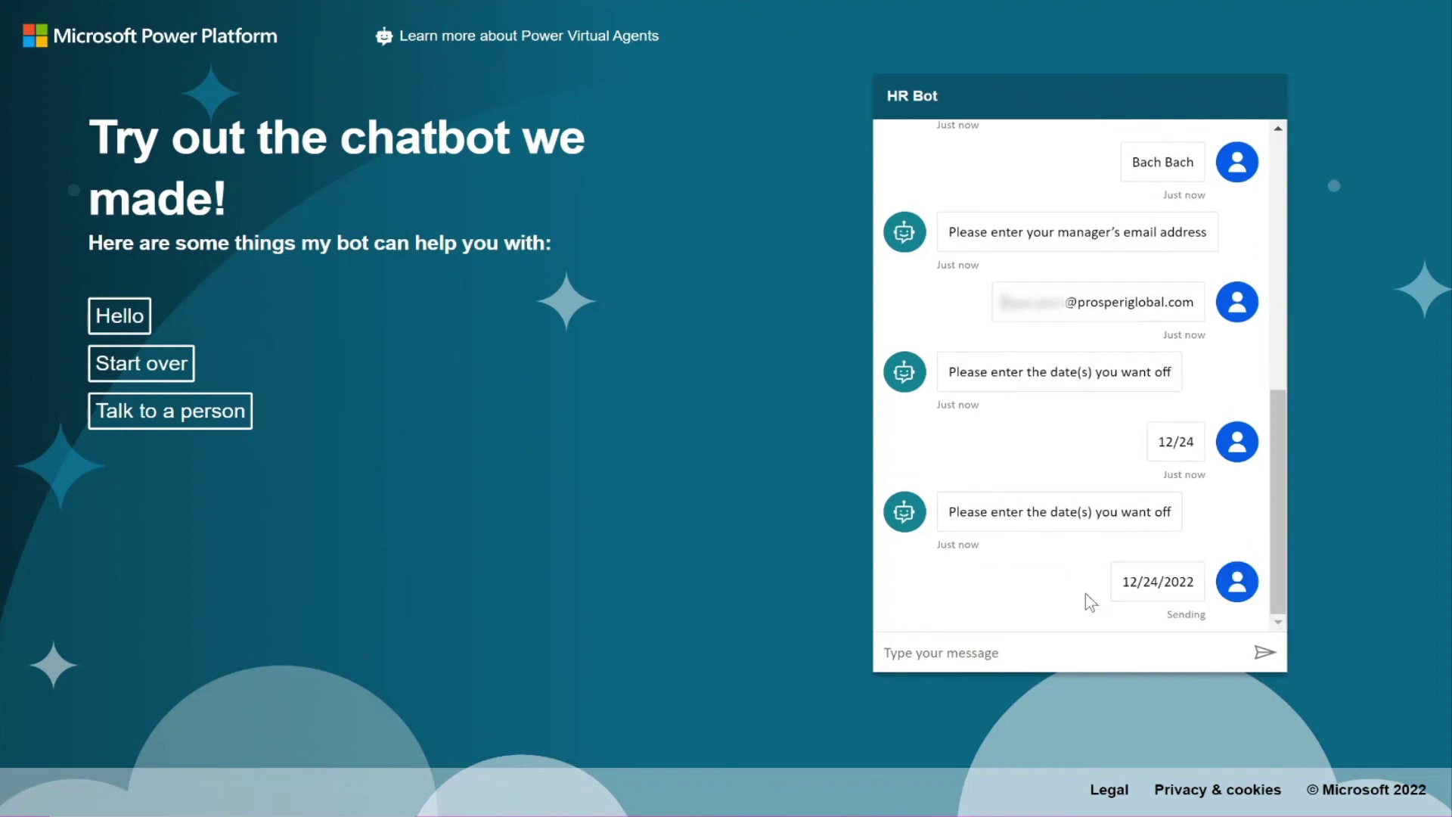
Answer 'PTO' as the leave reason and confirm with Yes.
left_click(1080, 649)
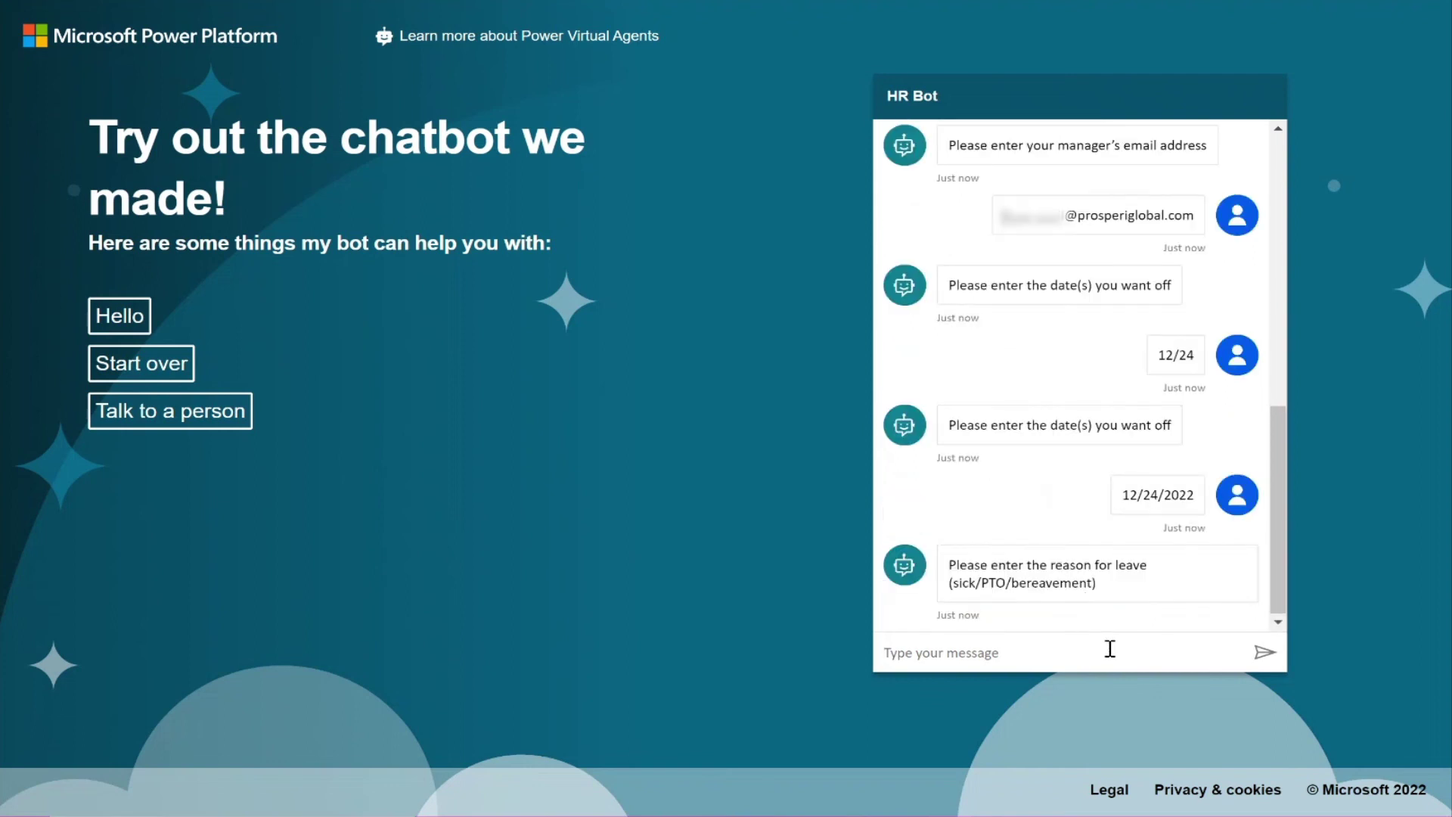
type("PTO")
key("Return")
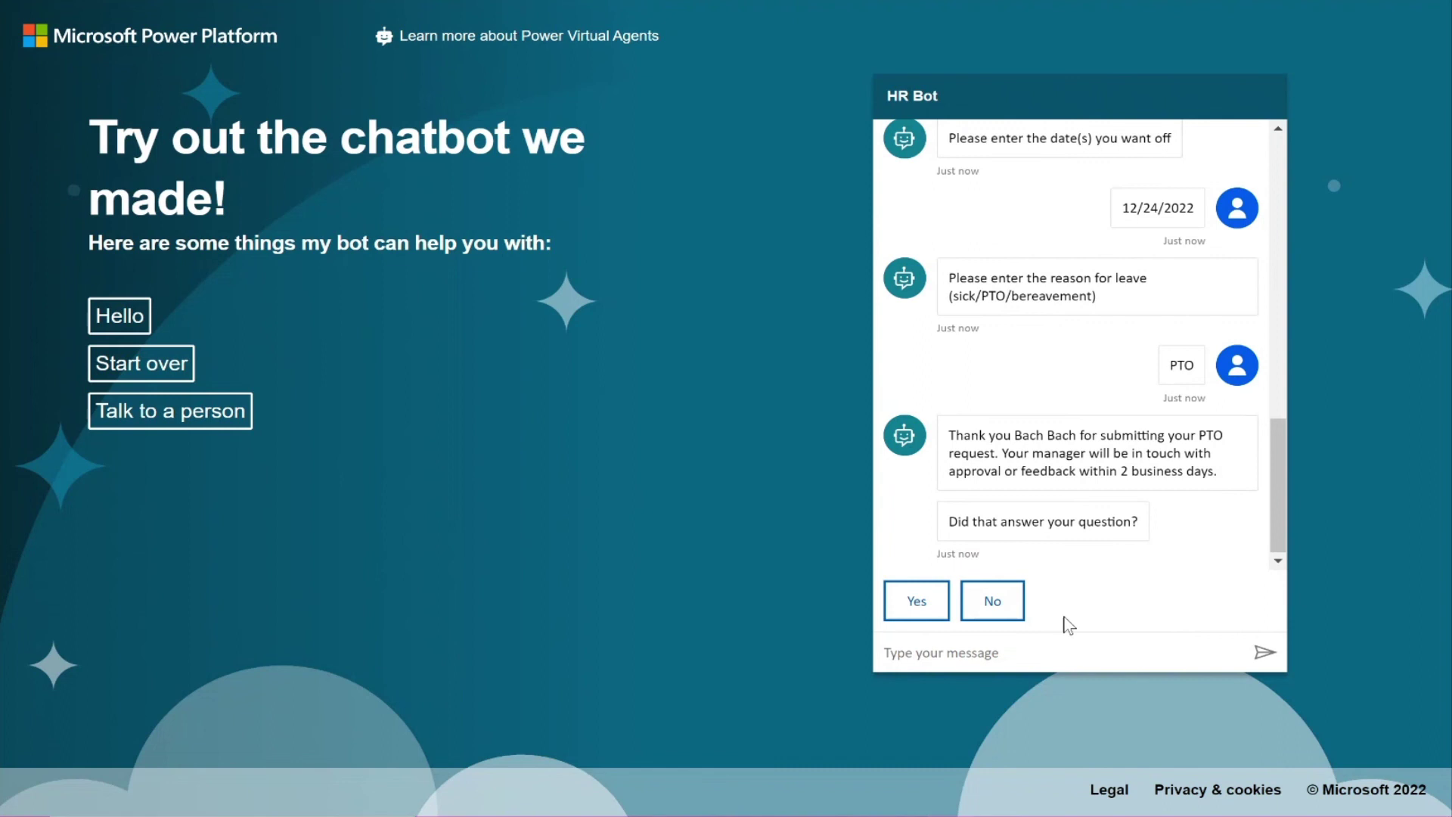
left_click(910, 605)
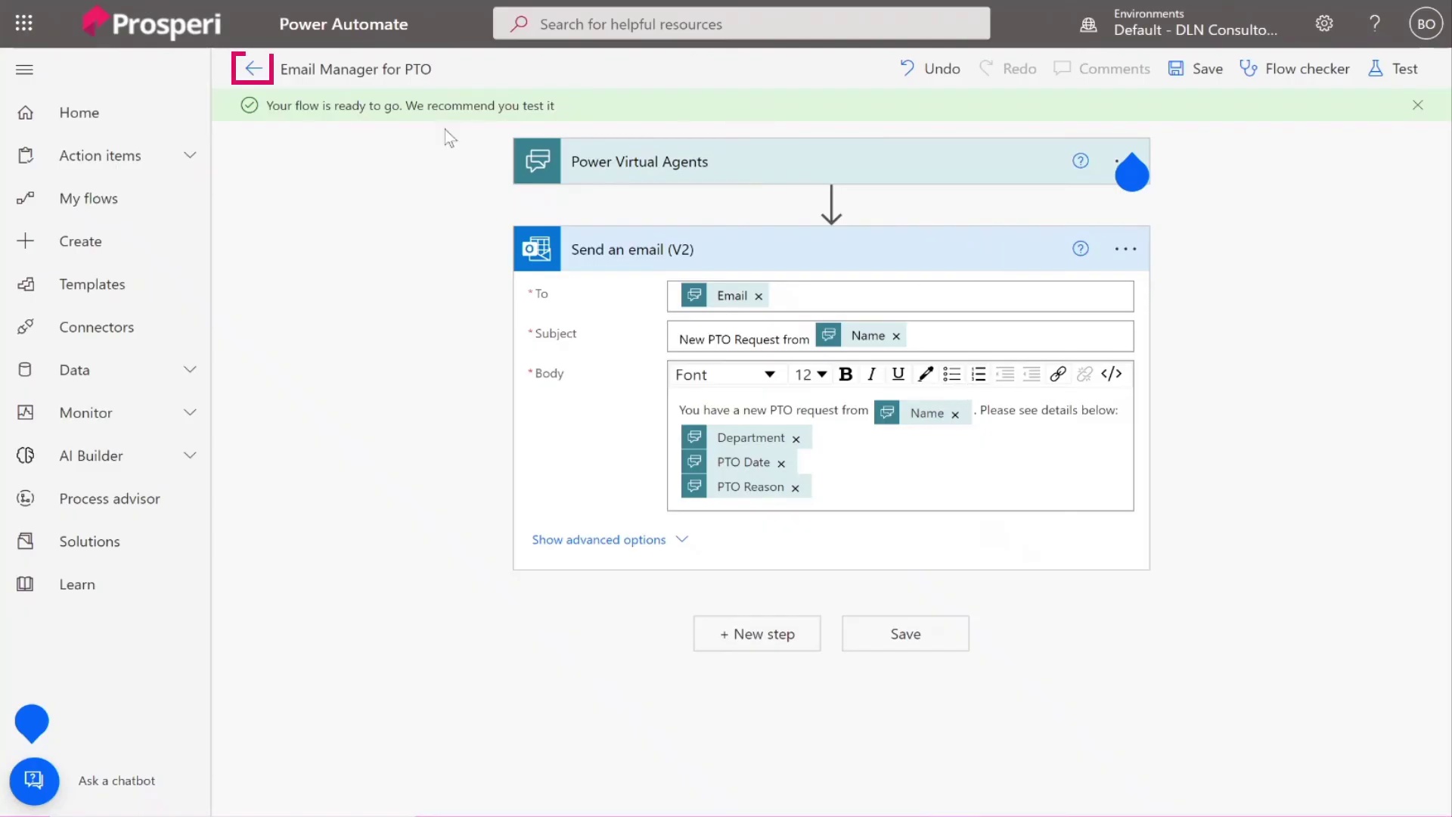
Return from the flow editor to the Email Manager for PTO details page.
left_click(253, 68)
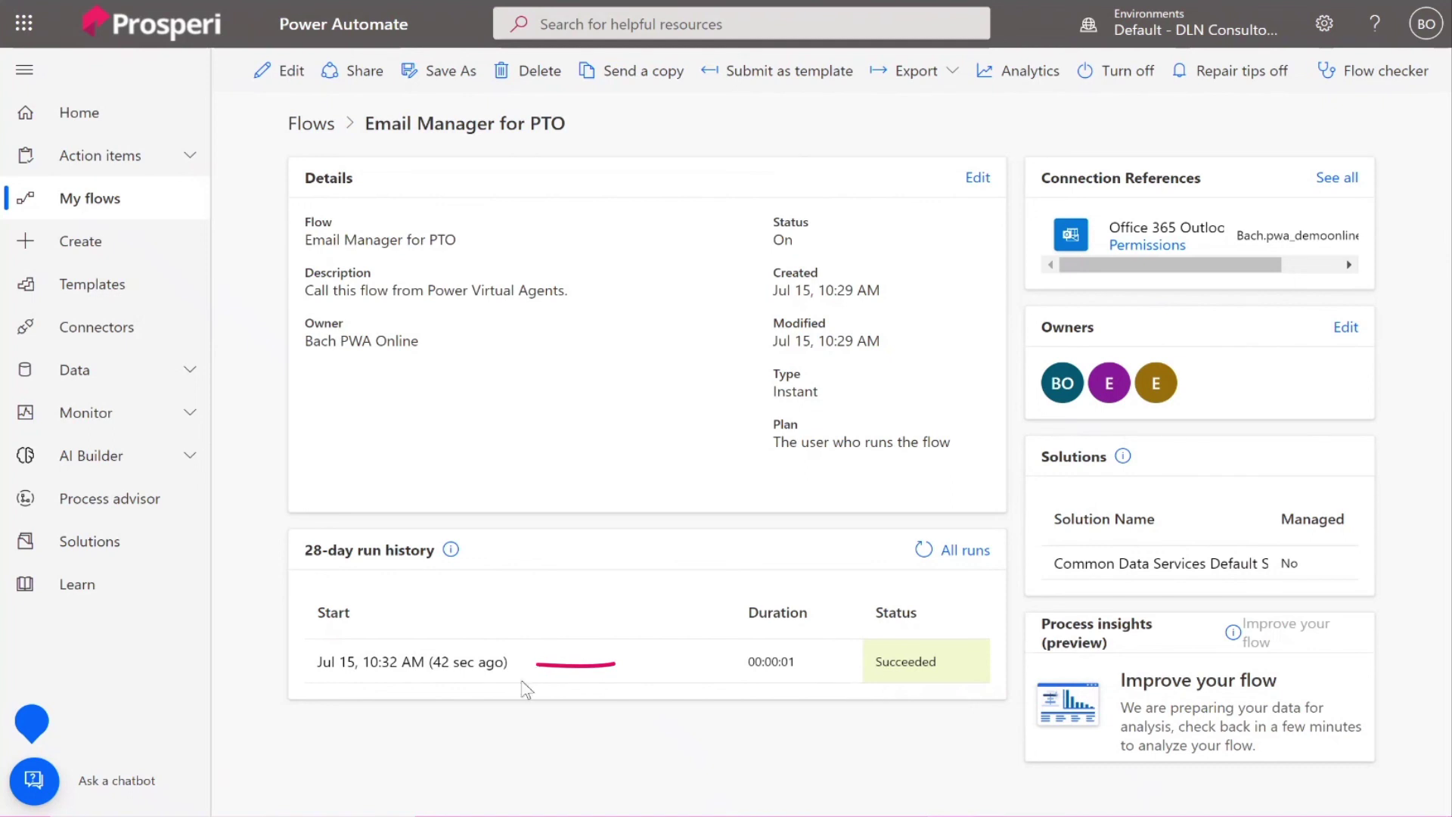
Open the 10:32 AM run and expand 'Send an email (V2)' to view its inputs.
left_click(407, 664)
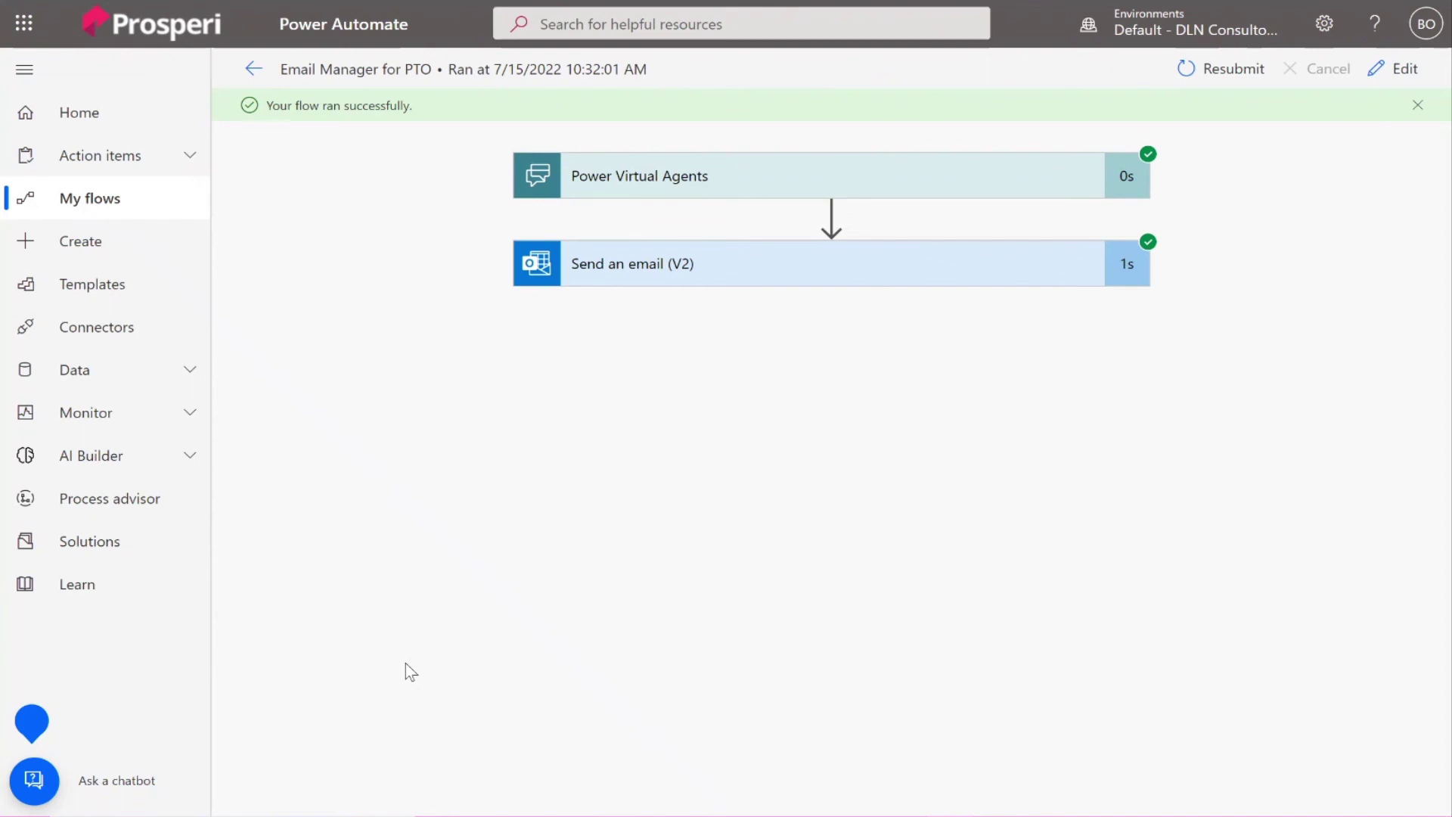
left_click(720, 285)
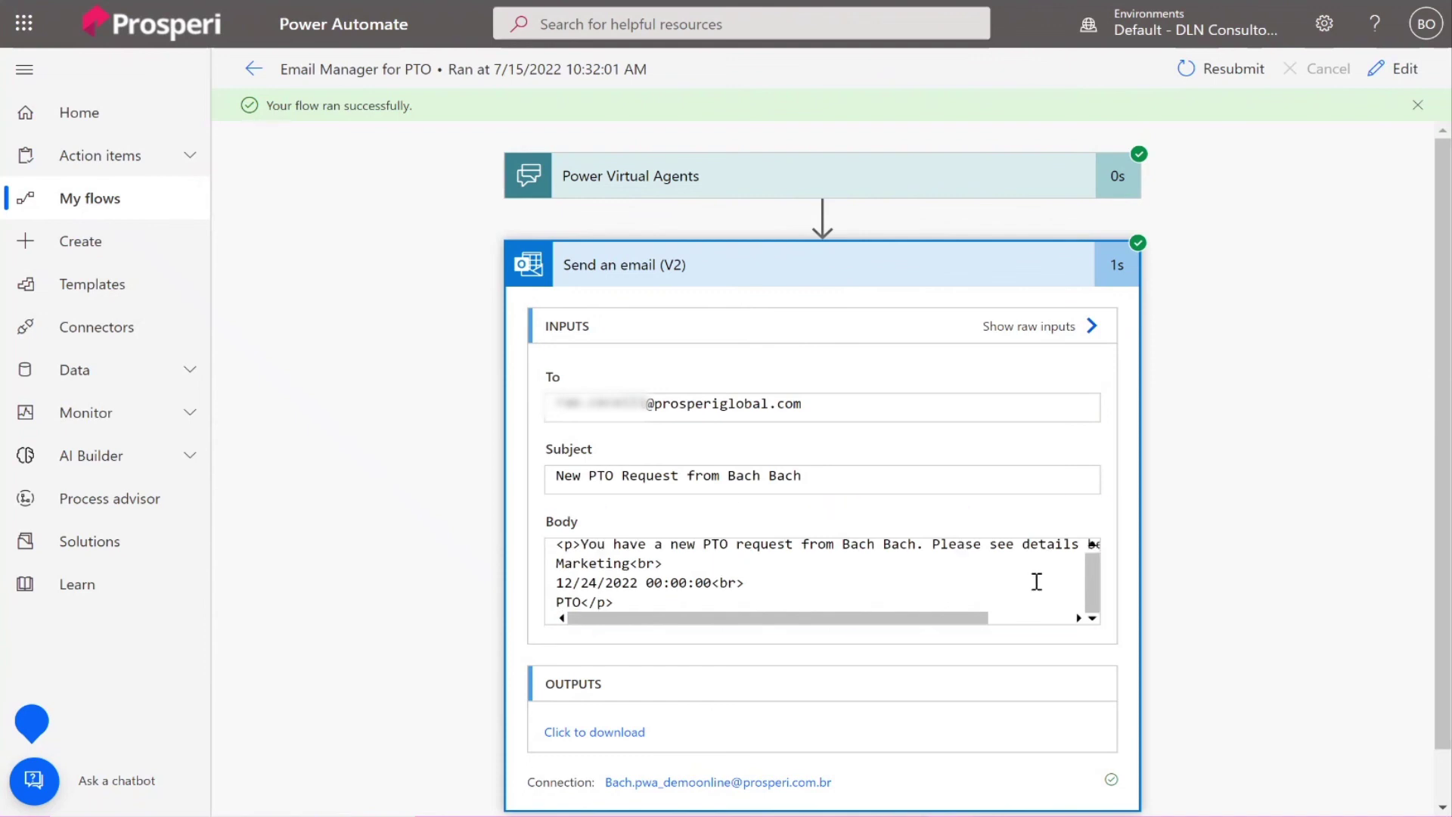
scroll(1025, 568, "up", 1)
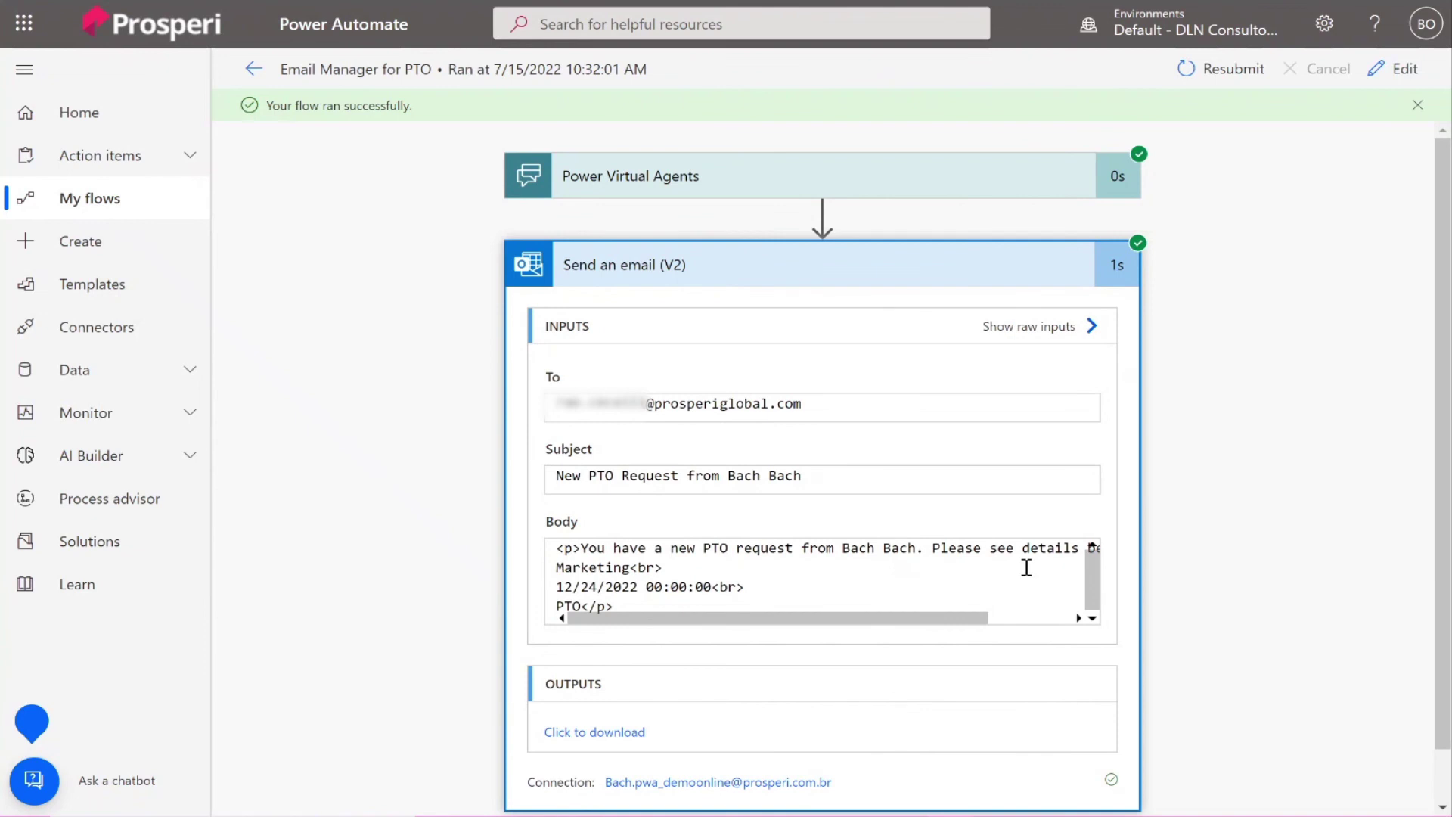